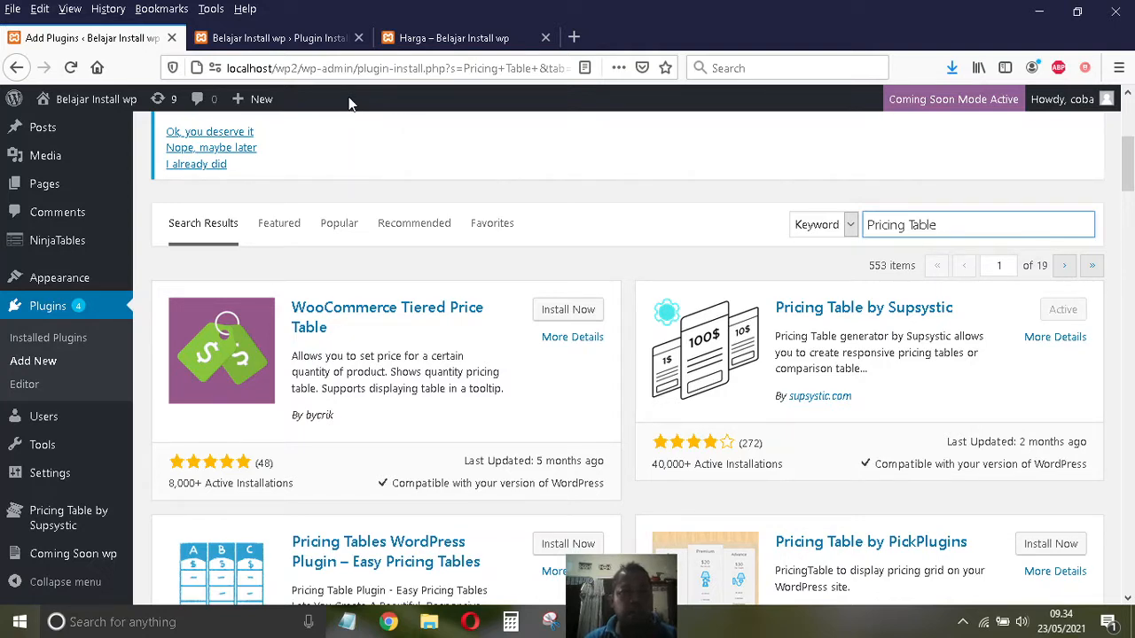
- Review the Pricing Table by Supsystic details page, then examine the laptop pricing table published on the Harga page
{"action": "left_click", "coordinate": [248, 44]}
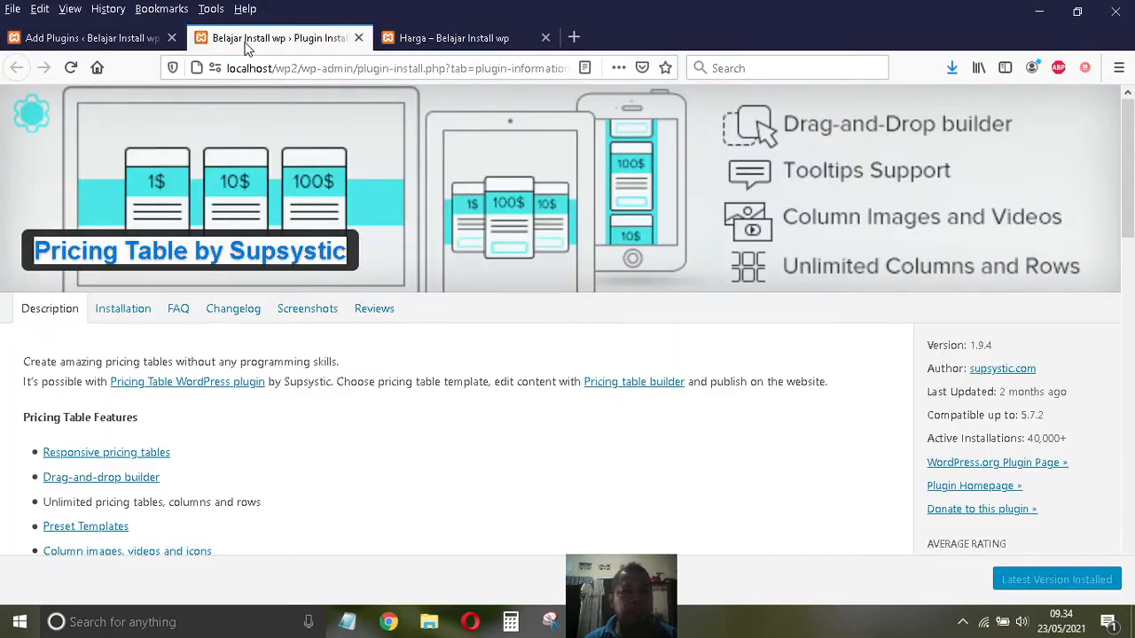
{"action": "left_click", "coordinate": [431, 39]}
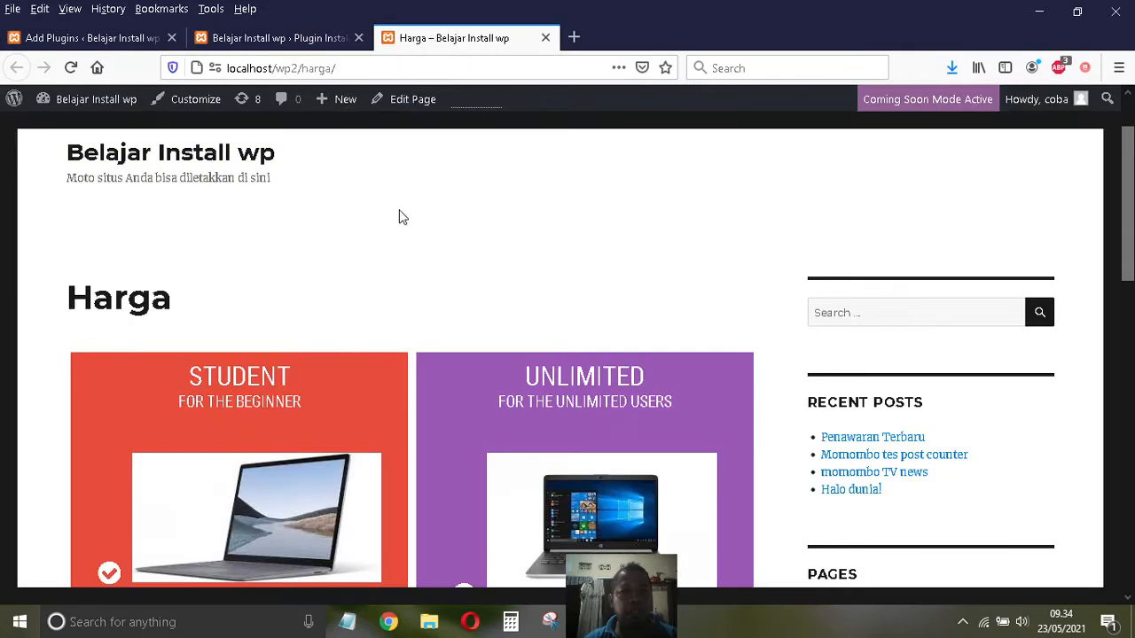
{"action": "scroll", "coordinate": [409, 281], "scroll_direction": "down", "scroll_amount": 4}
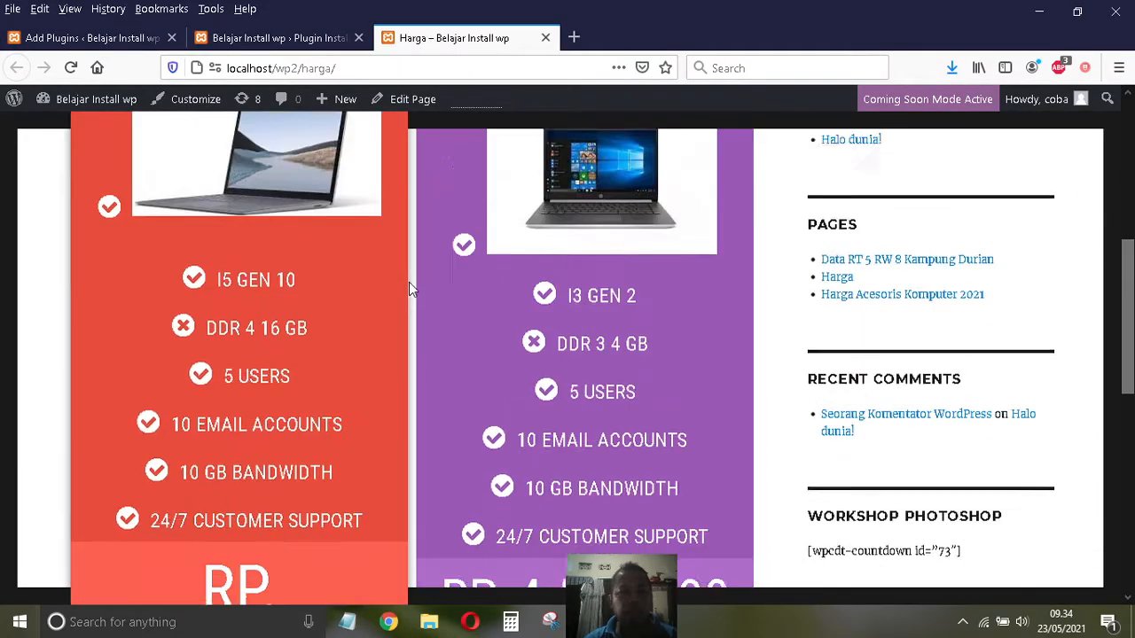
{"action": "scroll", "coordinate": [408, 281], "scroll_direction": "up", "scroll_amount": 1}
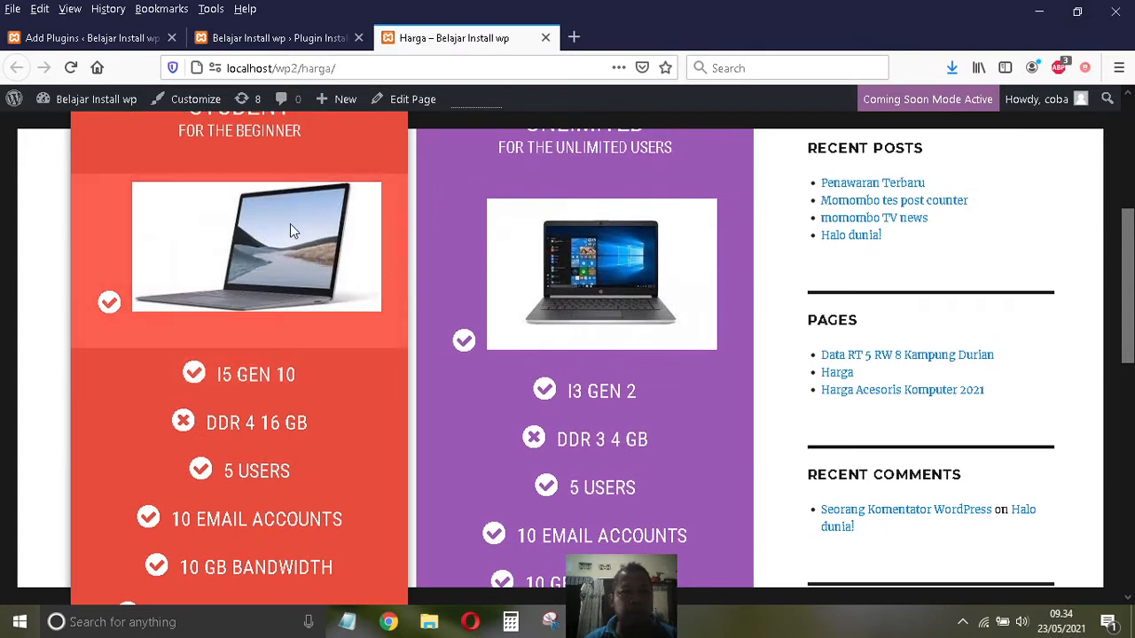
{"action": "scroll", "coordinate": [292, 229], "scroll_direction": "down", "scroll_amount": 2}
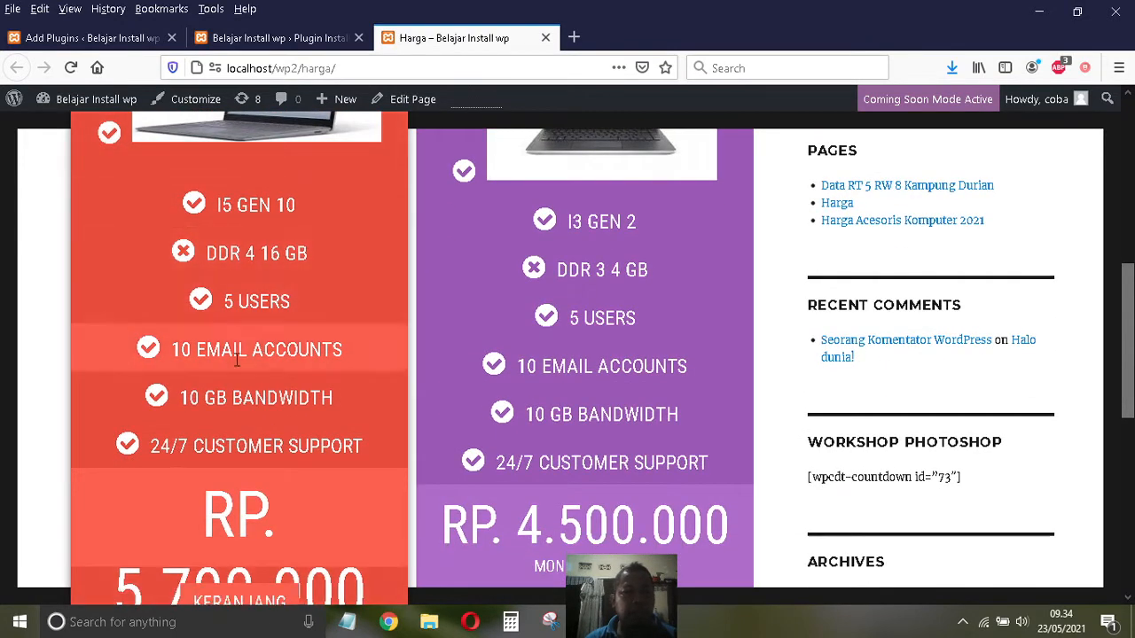
{"action": "scroll", "coordinate": [302, 329], "scroll_direction": "down", "scroll_amount": 3}
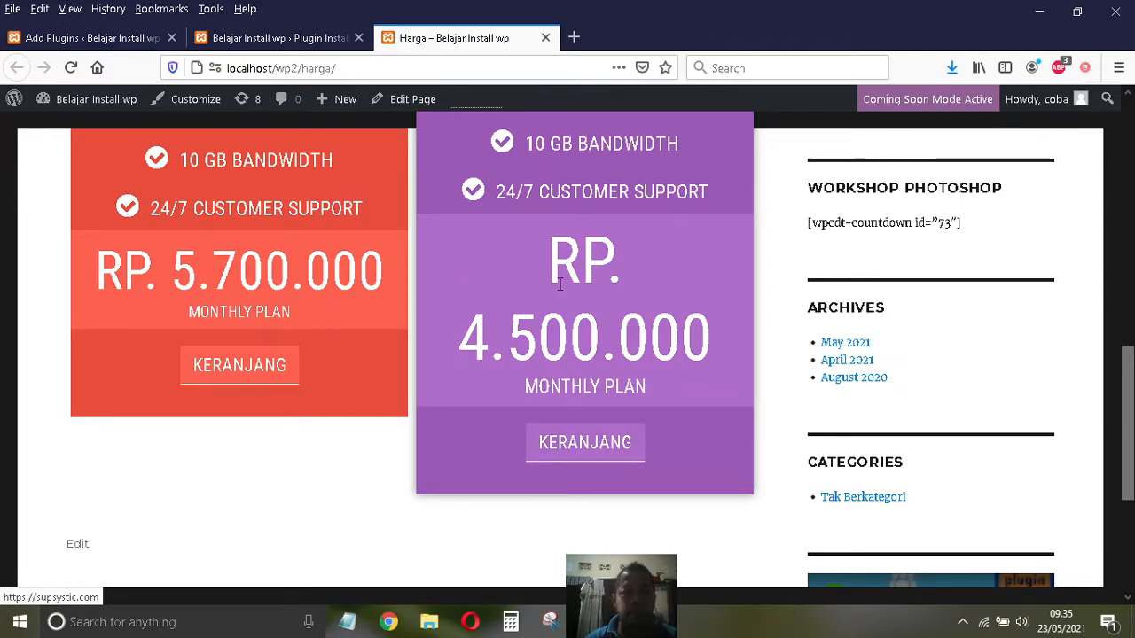
{"action": "scroll", "coordinate": [557, 282], "scroll_direction": "up", "scroll_amount": 8}
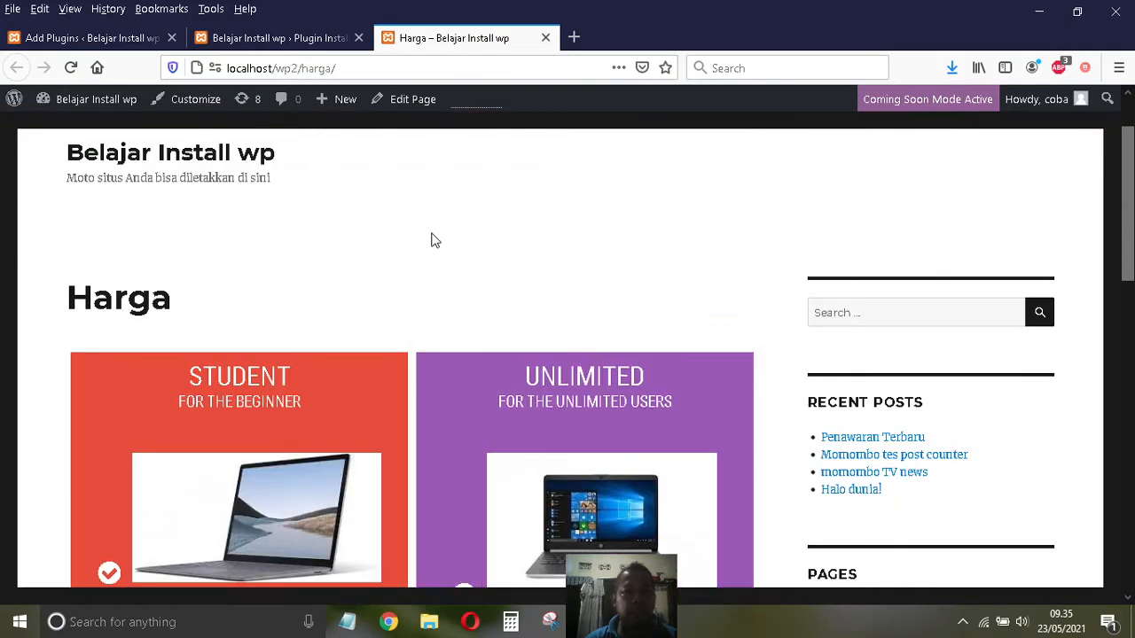
{"action": "scroll", "coordinate": [435, 240], "scroll_direction": "down", "scroll_amount": 3}
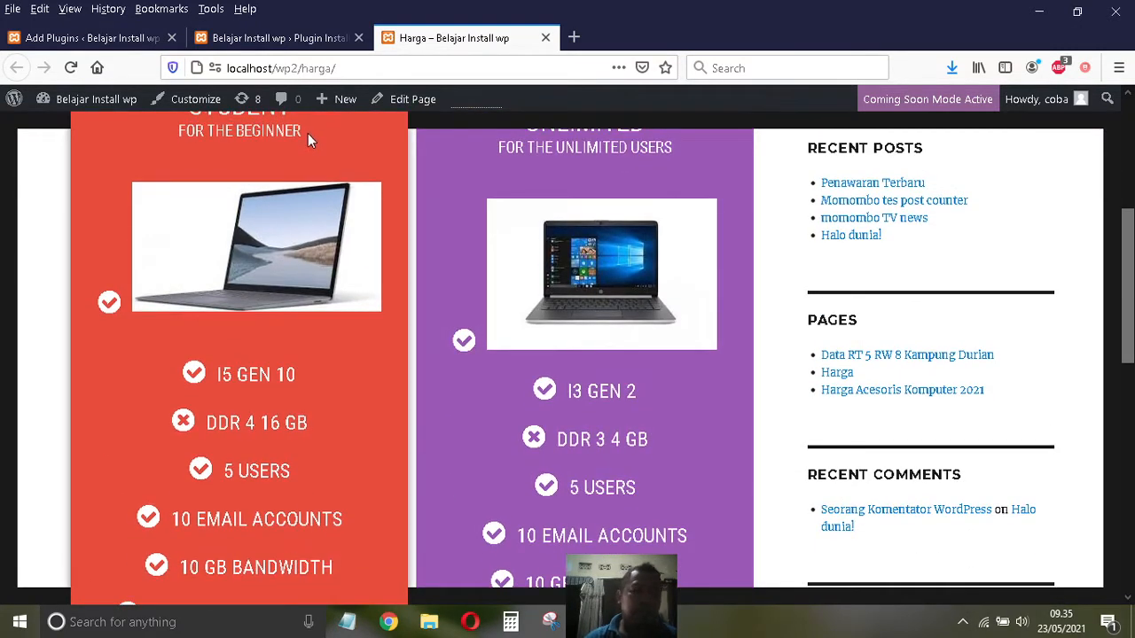
- Return to the plugin search results and locate Pricing Table by Supsystic under the keyword Pricing Table
{"action": "left_click", "coordinate": [66, 44]}
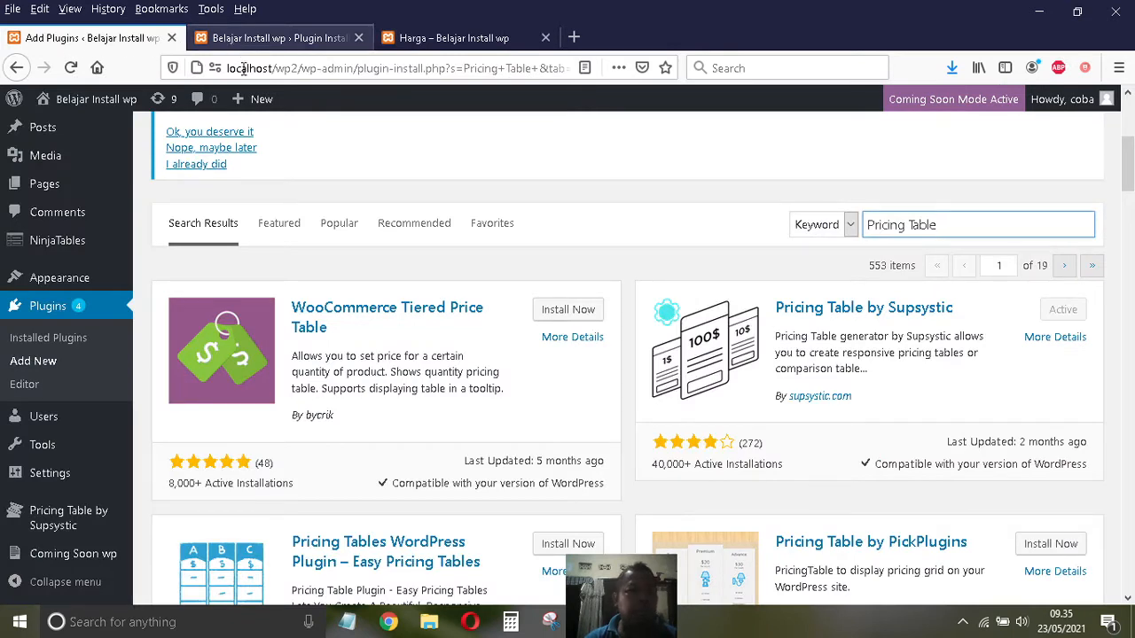
{"action": "left_click_drag", "start_coordinate": [773, 308], "coordinate": [955, 314]}
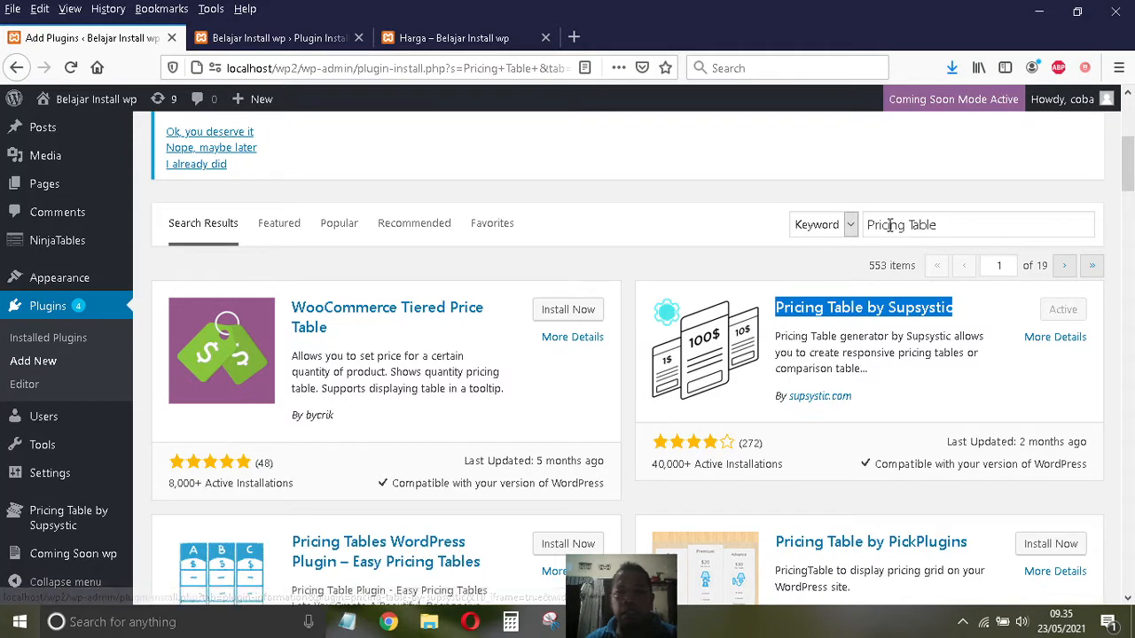
{"action": "left_click_drag", "start_coordinate": [938, 224], "coordinate": [880, 225]}
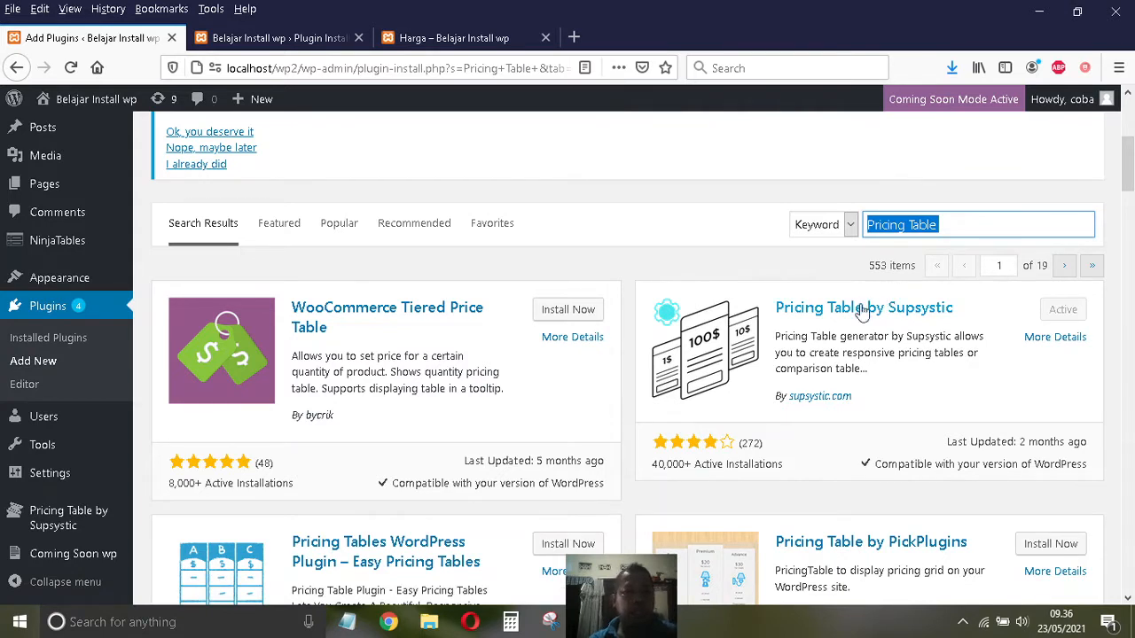
- Open the Pricing Table by Supsystic overview and look through its server settings and contact form
{"action": "mouse_move", "coordinate": [61, 521]}
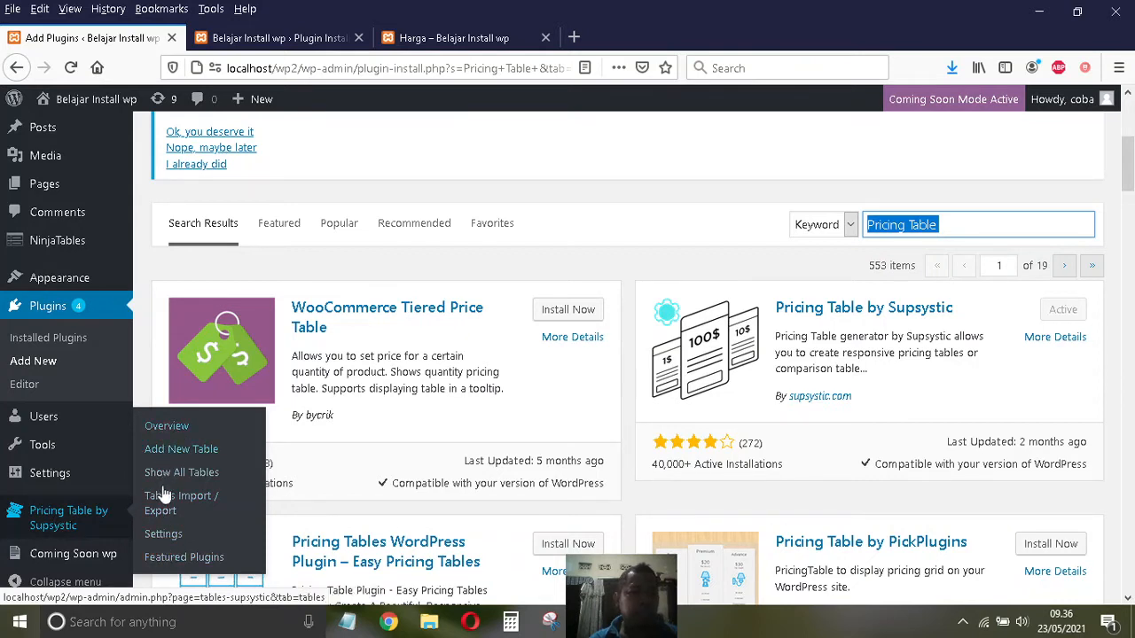
{"action": "left_click", "coordinate": [168, 438]}
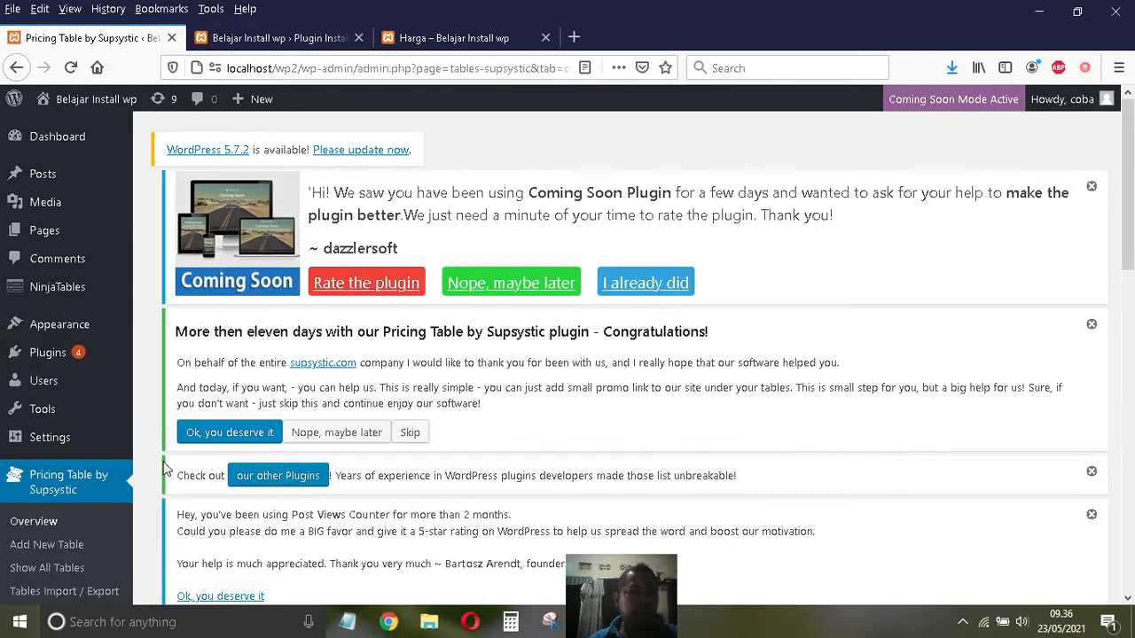
{"action": "scroll", "coordinate": [383, 412], "scroll_direction": "down", "scroll_amount": 10}
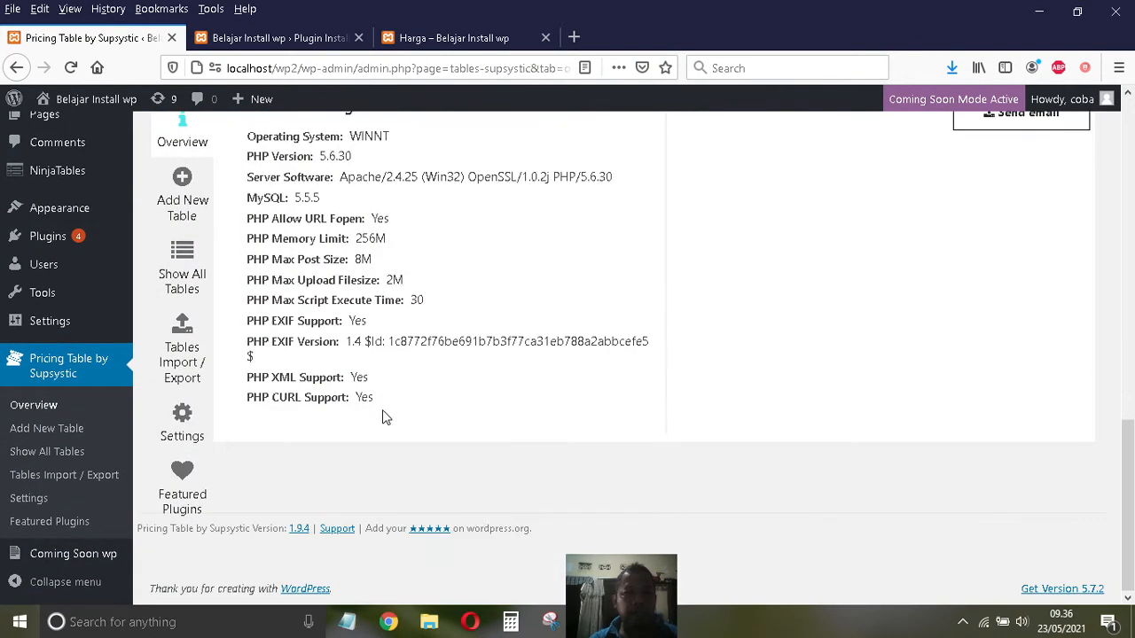
{"action": "scroll", "coordinate": [385, 410], "scroll_direction": "up", "scroll_amount": 5}
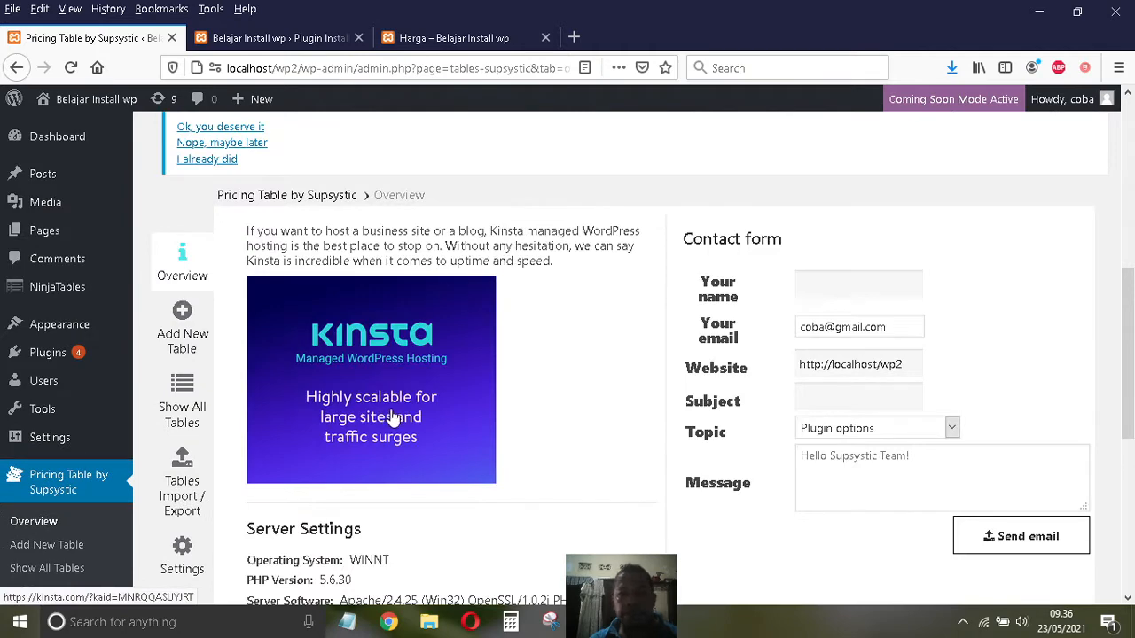
{"action": "scroll", "coordinate": [395, 416], "scroll_direction": "down", "scroll_amount": 3}
{"action": "scroll", "coordinate": [393, 413], "scroll_direction": "up", "scroll_amount": 3}
{"action": "scroll", "coordinate": [764, 275], "scroll_direction": "down", "scroll_amount": 3}
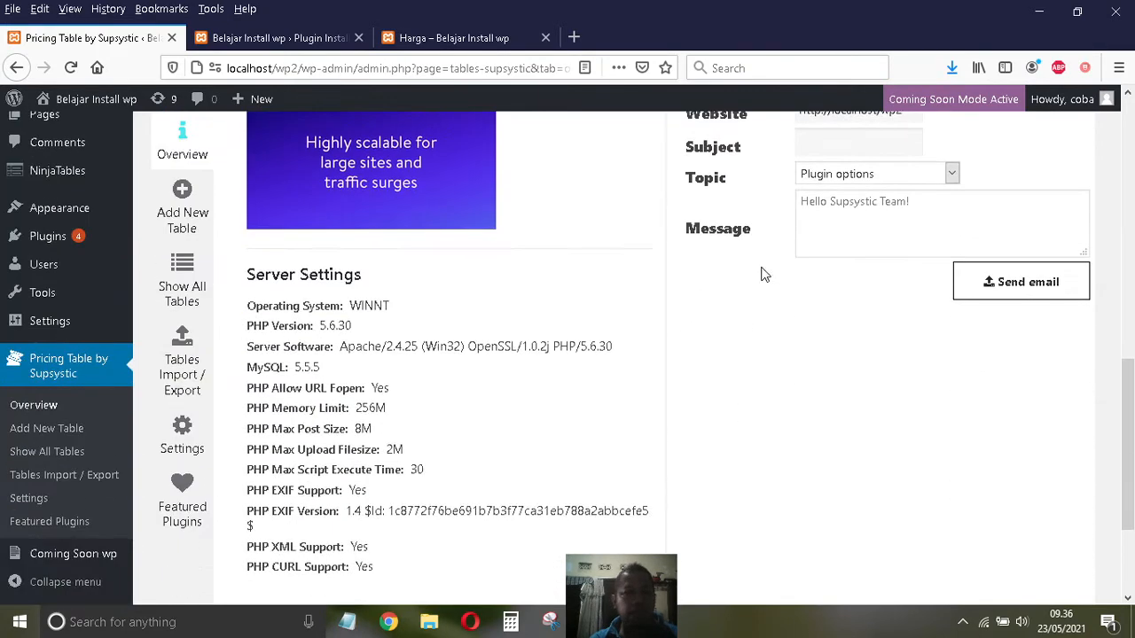
- Show all existing pricing tables and check the table published on the Harga page
{"action": "left_click", "coordinate": [50, 457]}
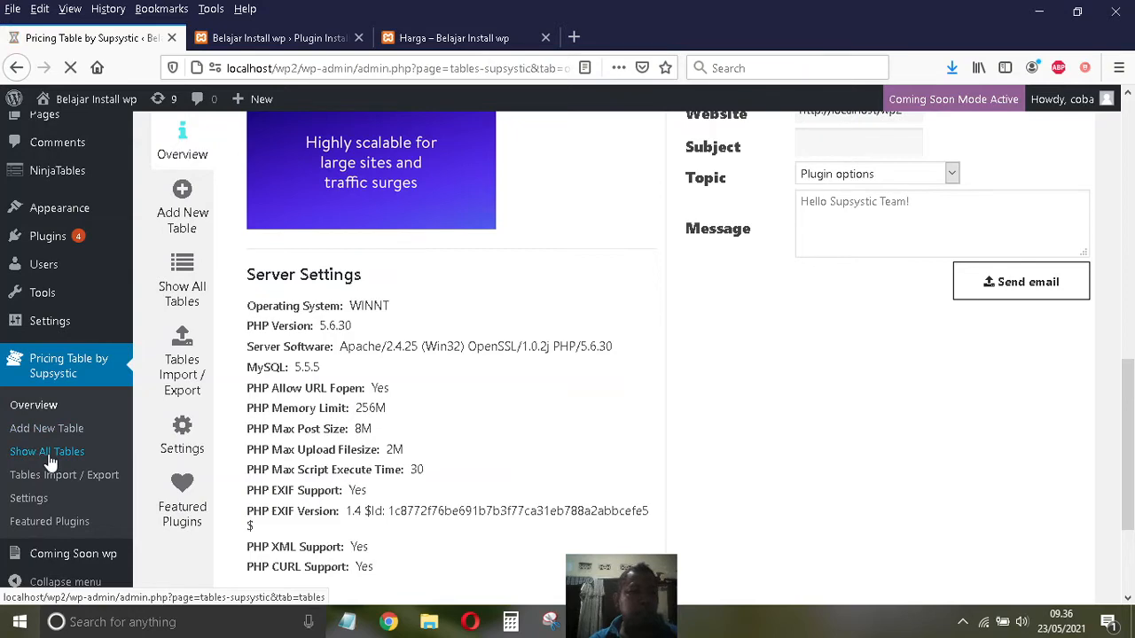
{"action": "scroll", "coordinate": [330, 373], "scroll_direction": "down", "scroll_amount": 5}
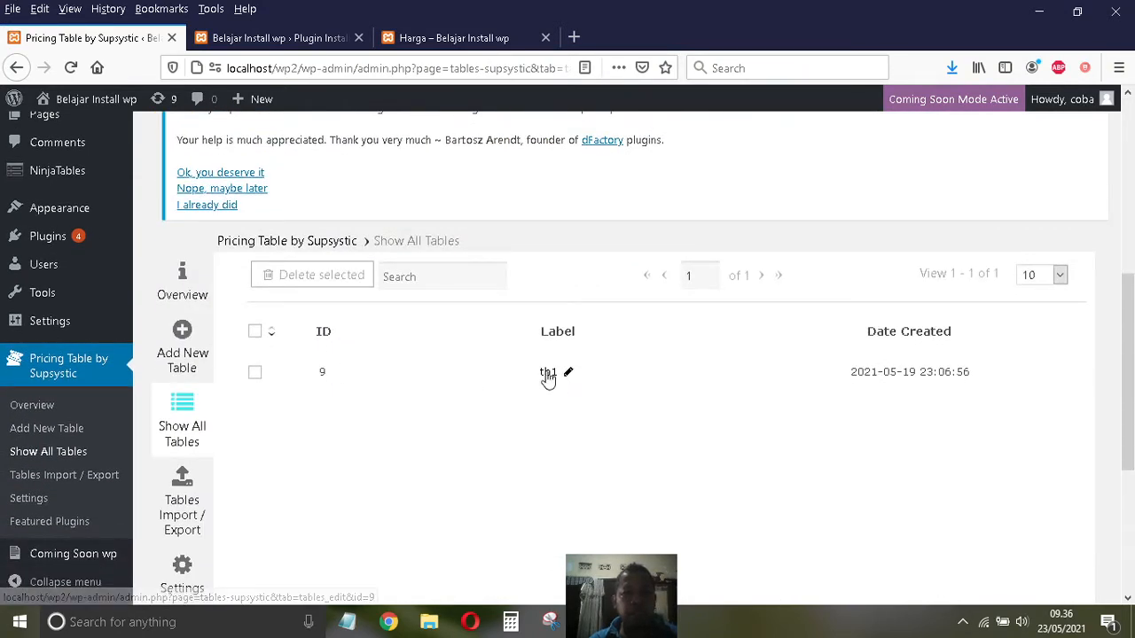
{"action": "left_click", "coordinate": [425, 38]}
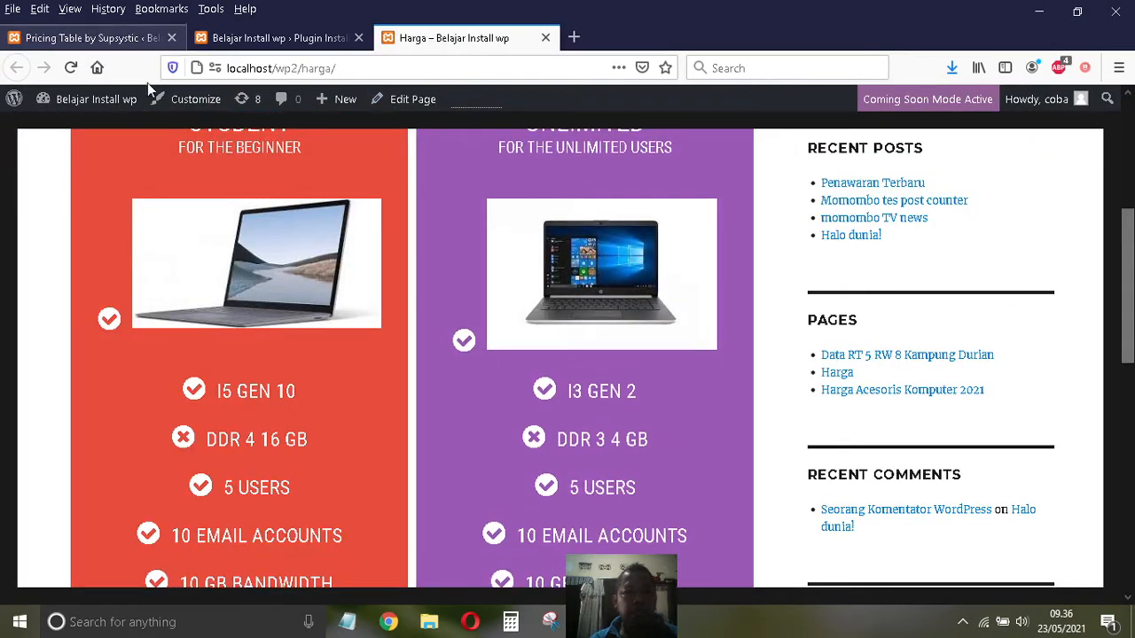
{"action": "scroll", "coordinate": [305, 221], "scroll_direction": "down", "scroll_amount": 4}
{"action": "scroll", "coordinate": [306, 221], "scroll_direction": "up", "scroll_amount": 7}
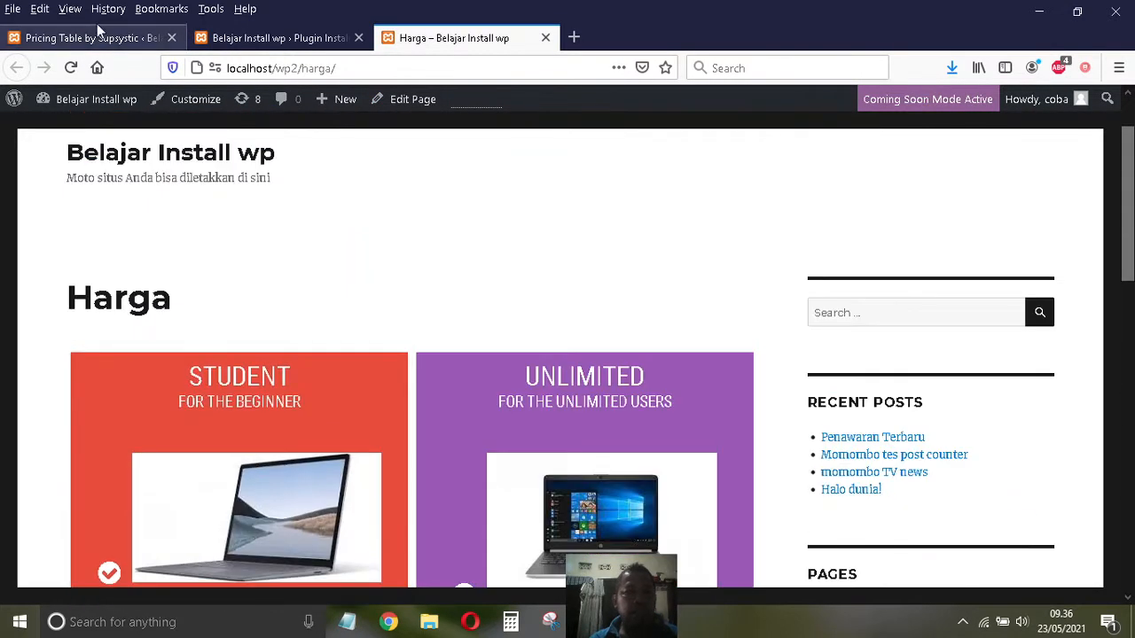
{"action": "left_click", "coordinate": [97, 37]}
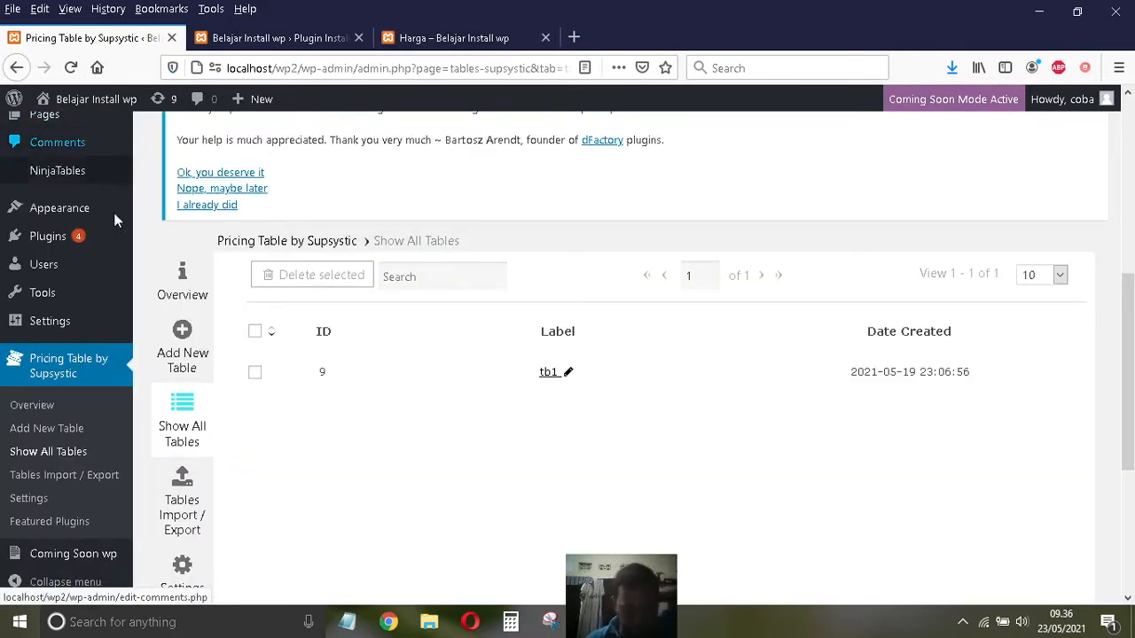
- Start a new pricing table and name it tb2
{"action": "left_click", "coordinate": [55, 433]}
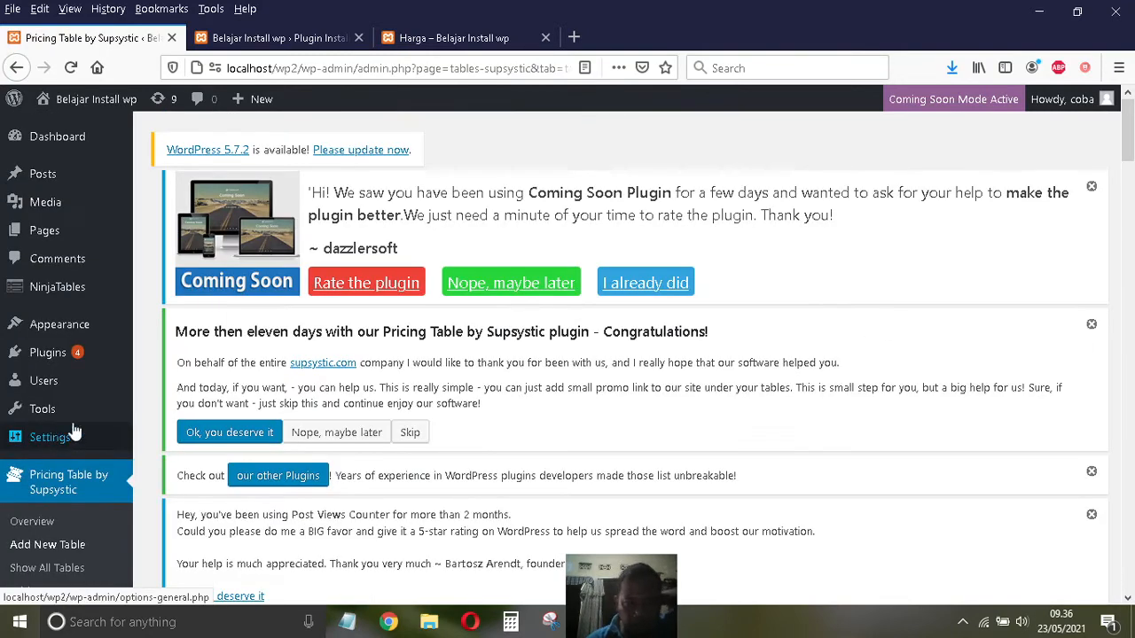
{"action": "scroll", "coordinate": [496, 367], "scroll_direction": "down", "scroll_amount": 6}
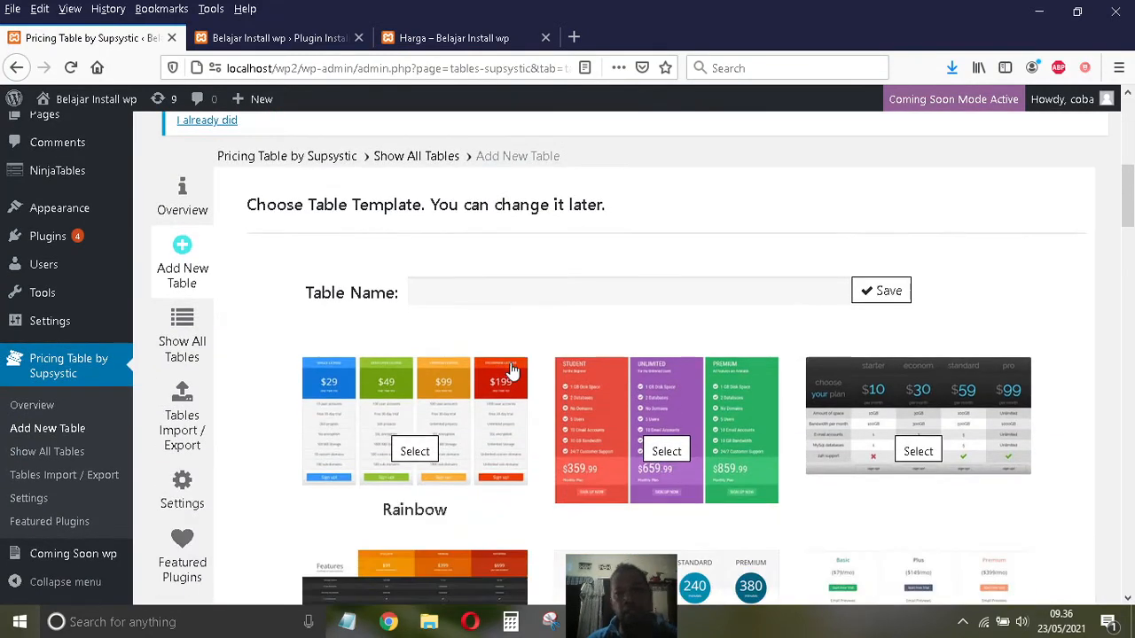
{"action": "left_click", "coordinate": [467, 289]}
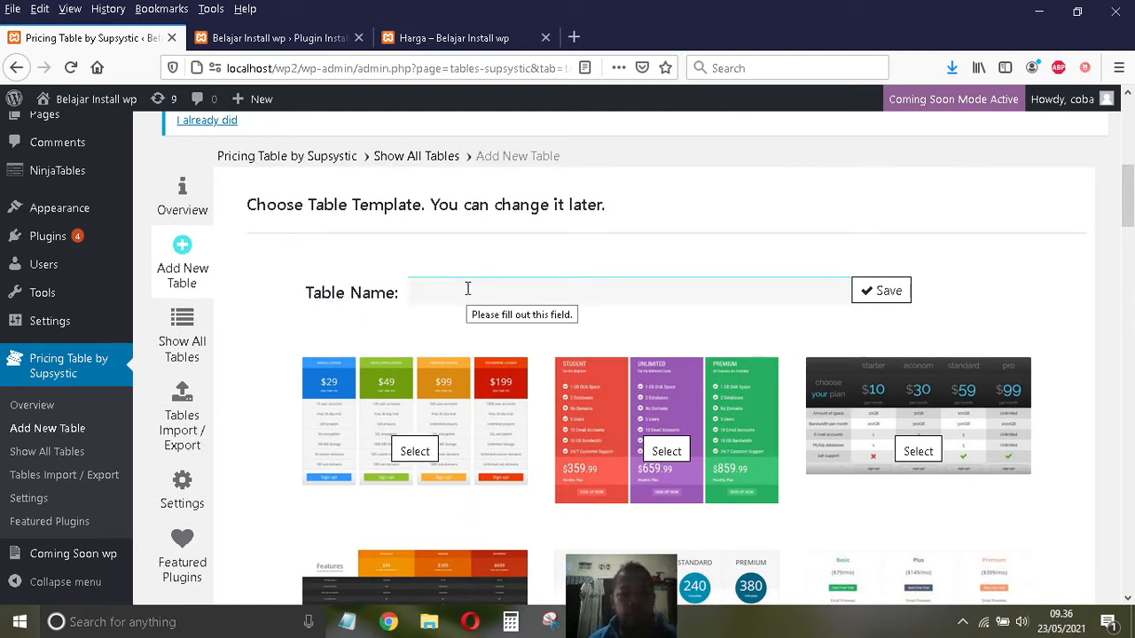
{"action": "type", "text": "tb"}
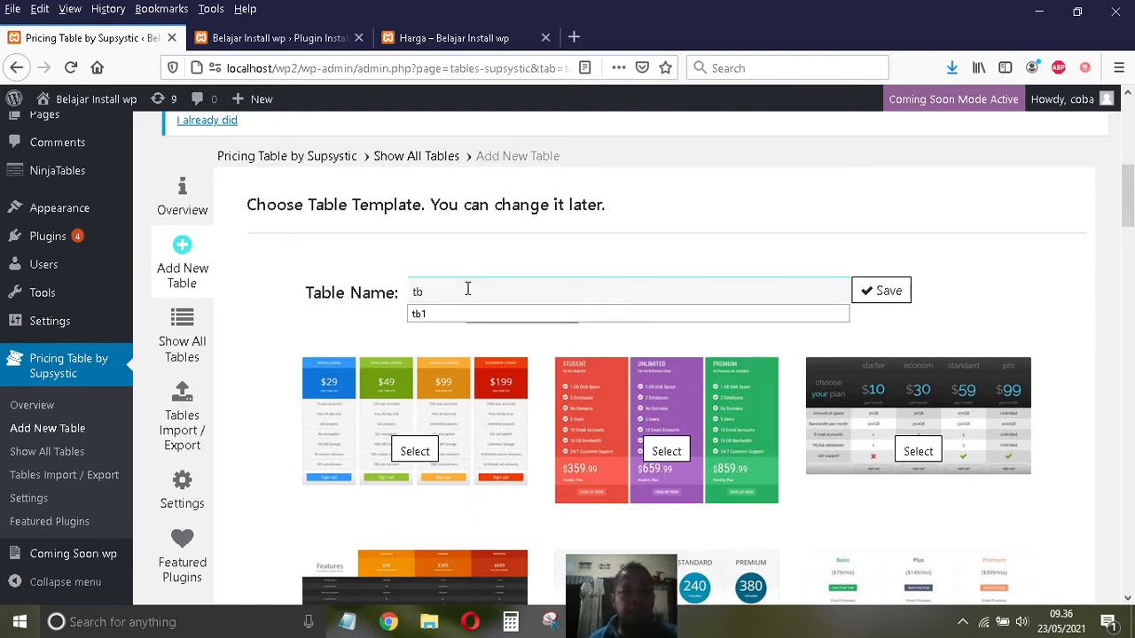
{"action": "type", "text": "2"}
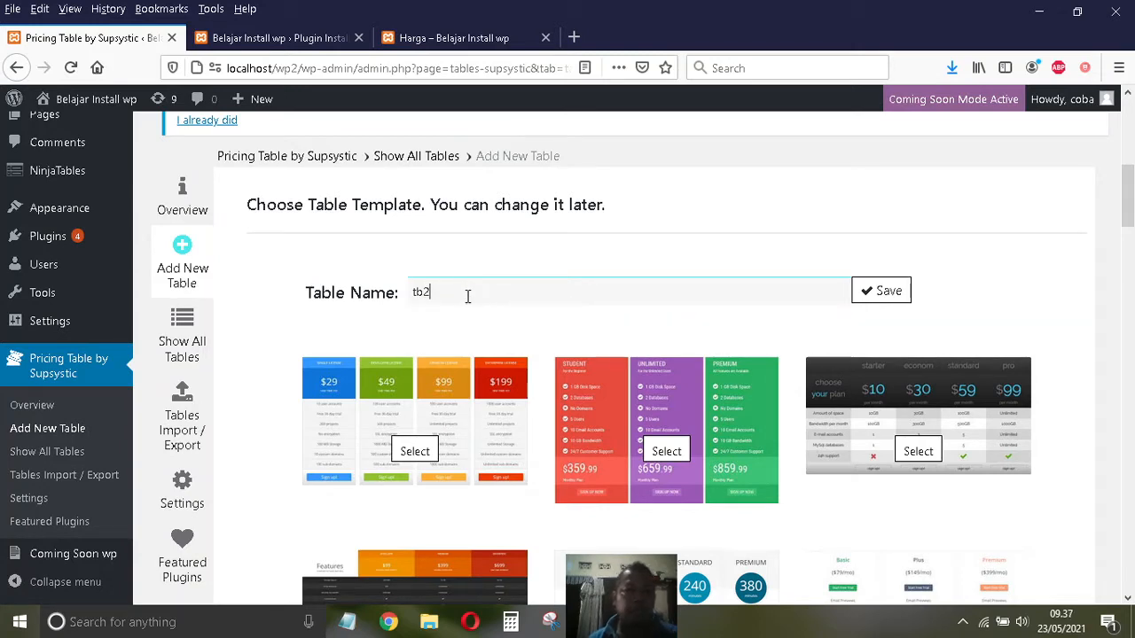
- Browse the available table templates and select the Flat Table template for tb2
{"action": "scroll", "coordinate": [418, 312], "scroll_direction": "down", "scroll_amount": 3}
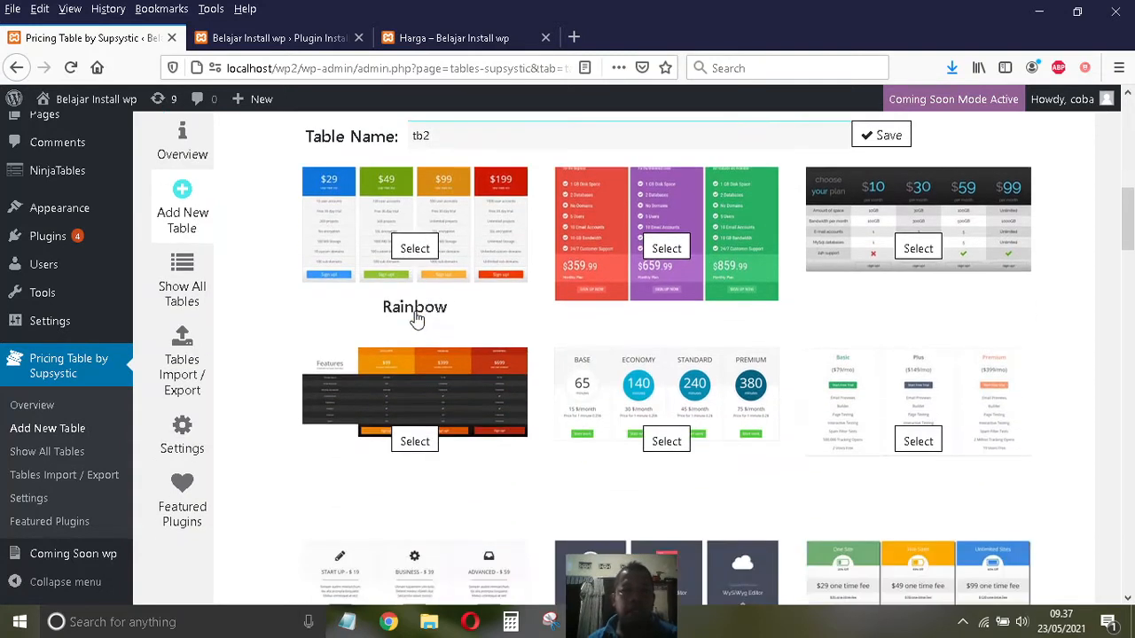
{"action": "scroll", "coordinate": [982, 346], "scroll_direction": "down", "scroll_amount": 3}
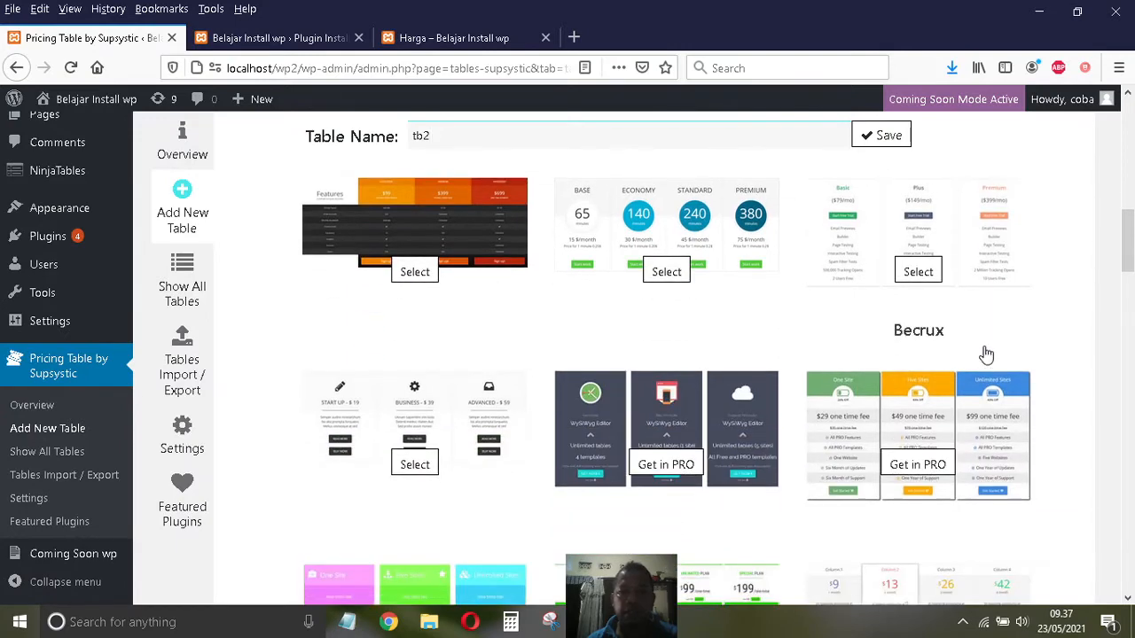
{"action": "scroll", "coordinate": [768, 228], "scroll_direction": "up", "scroll_amount": 5}
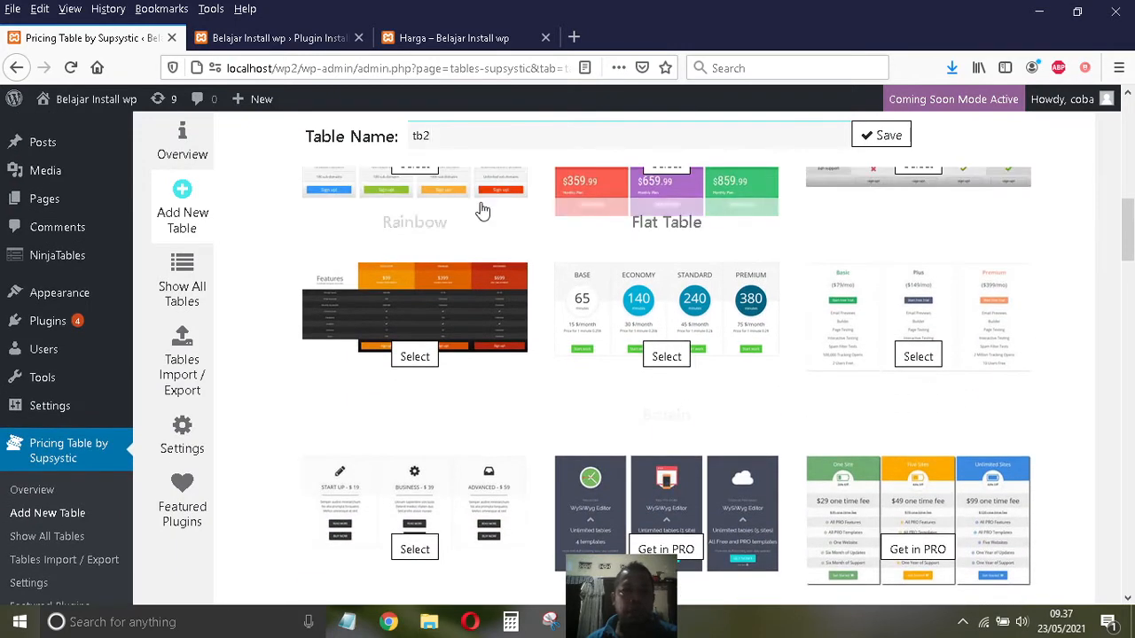
{"action": "scroll", "coordinate": [435, 307], "scroll_direction": "down", "scroll_amount": 6}
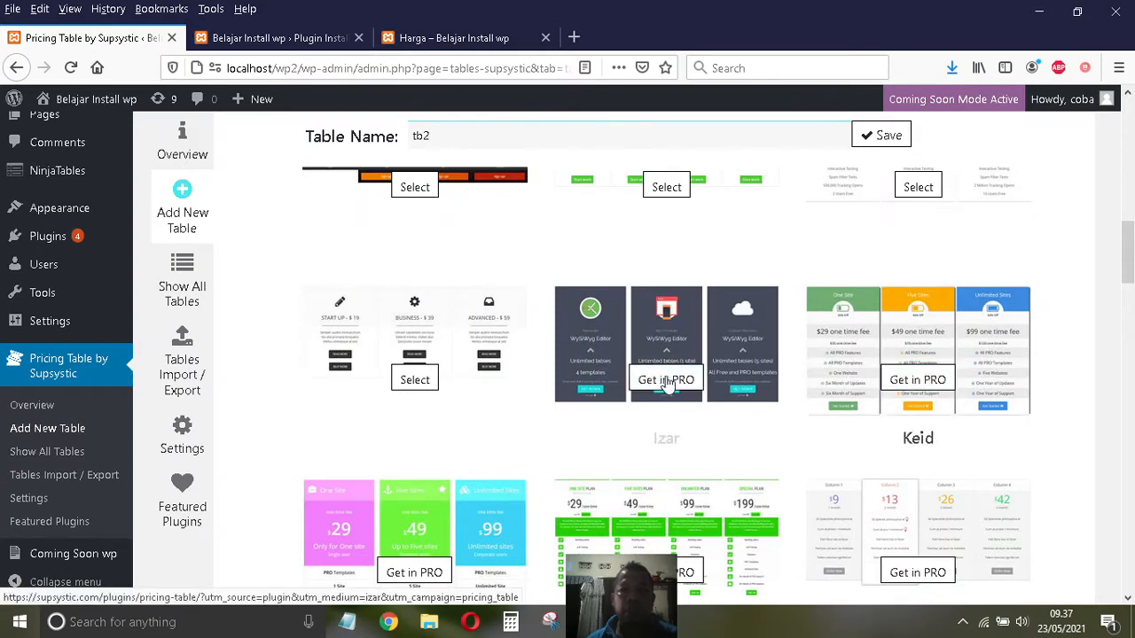
{"action": "scroll", "coordinate": [658, 381], "scroll_direction": "up", "scroll_amount": 6}
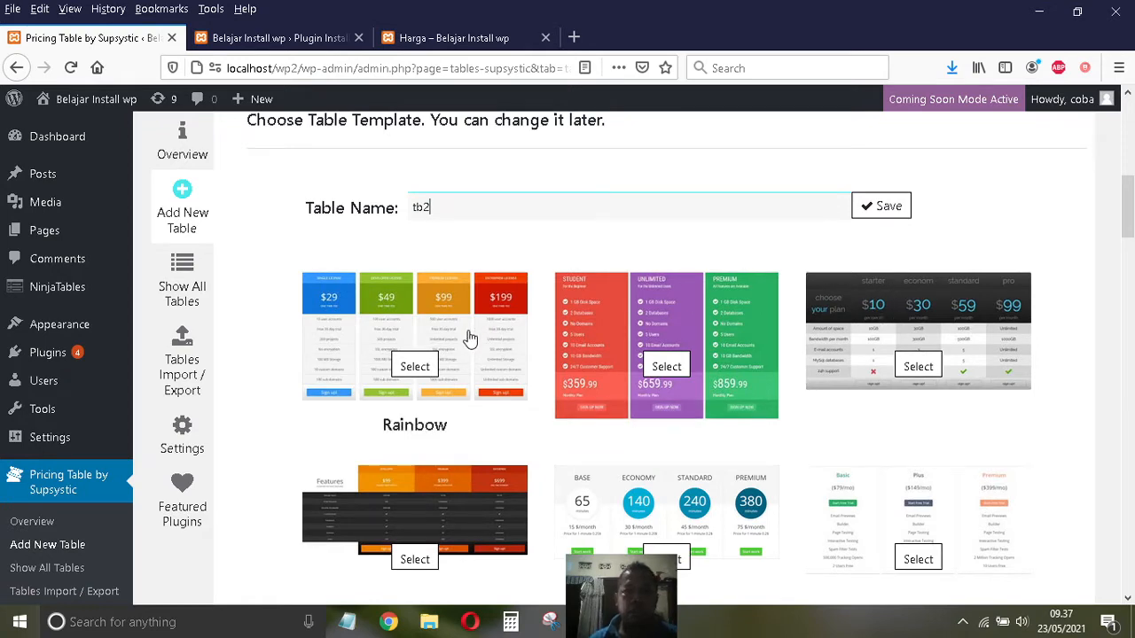
{"action": "scroll", "coordinate": [468, 337], "scroll_direction": "down", "scroll_amount": 3}
{"action": "scroll", "coordinate": [457, 363], "scroll_direction": "up", "scroll_amount": 3}
{"action": "scroll", "coordinate": [608, 352], "scroll_direction": "down", "scroll_amount": 2}
{"action": "scroll", "coordinate": [747, 350], "scroll_direction": "up", "scroll_amount": 1}
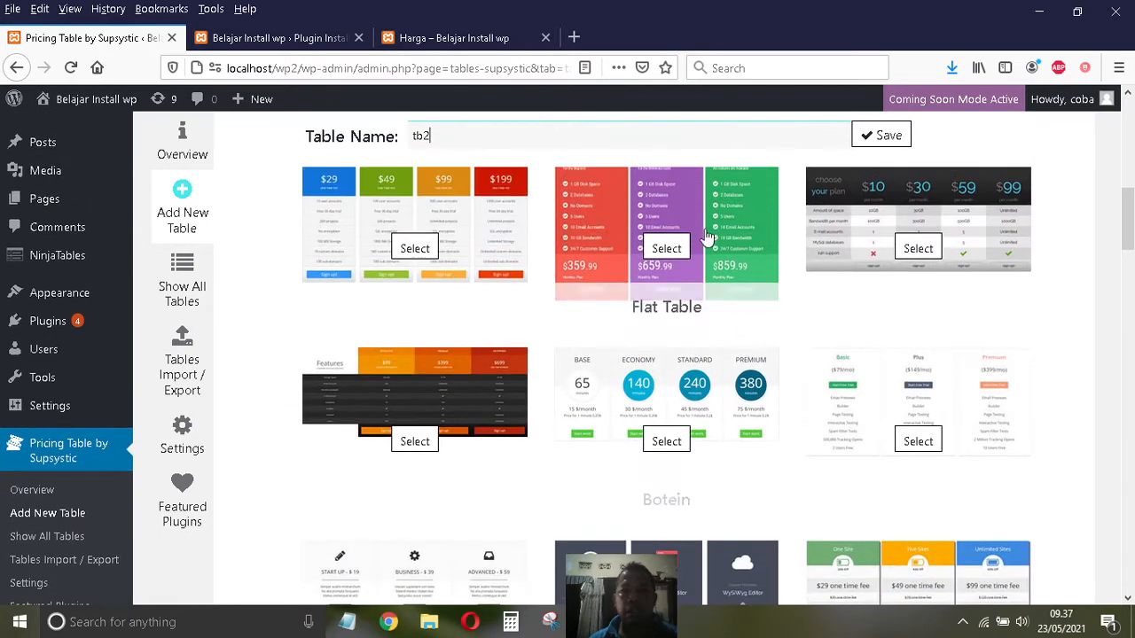
{"action": "left_click", "coordinate": [647, 213]}
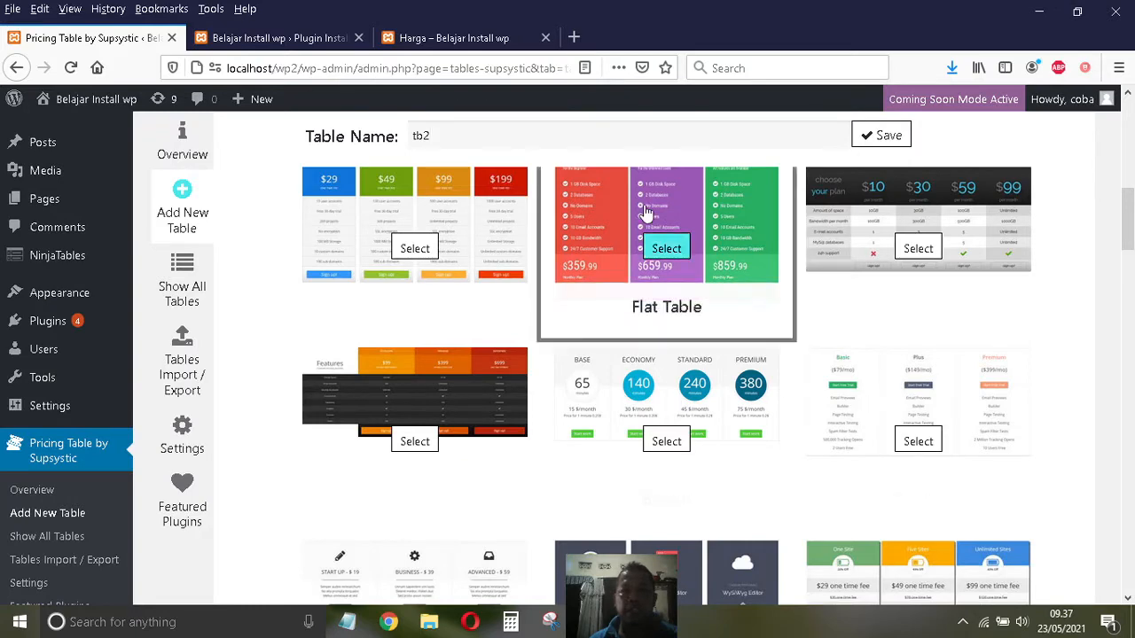
{"action": "scroll", "coordinate": [648, 246], "scroll_direction": "up", "scroll_amount": 2}
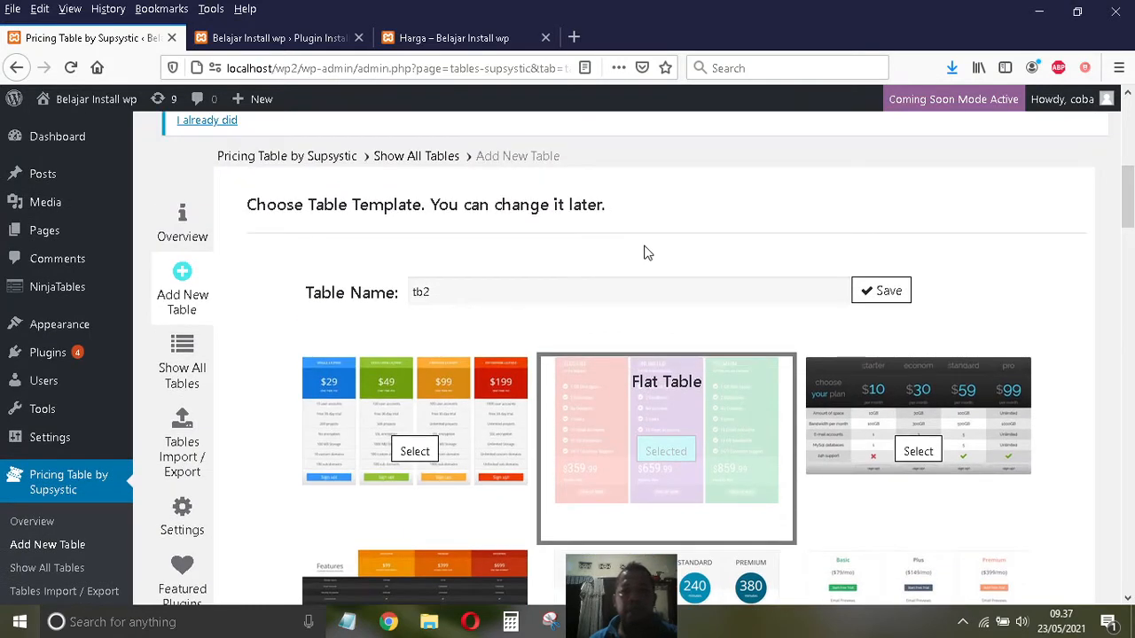
{"action": "scroll", "coordinate": [667, 289], "scroll_direction": "down", "scroll_amount": 5}
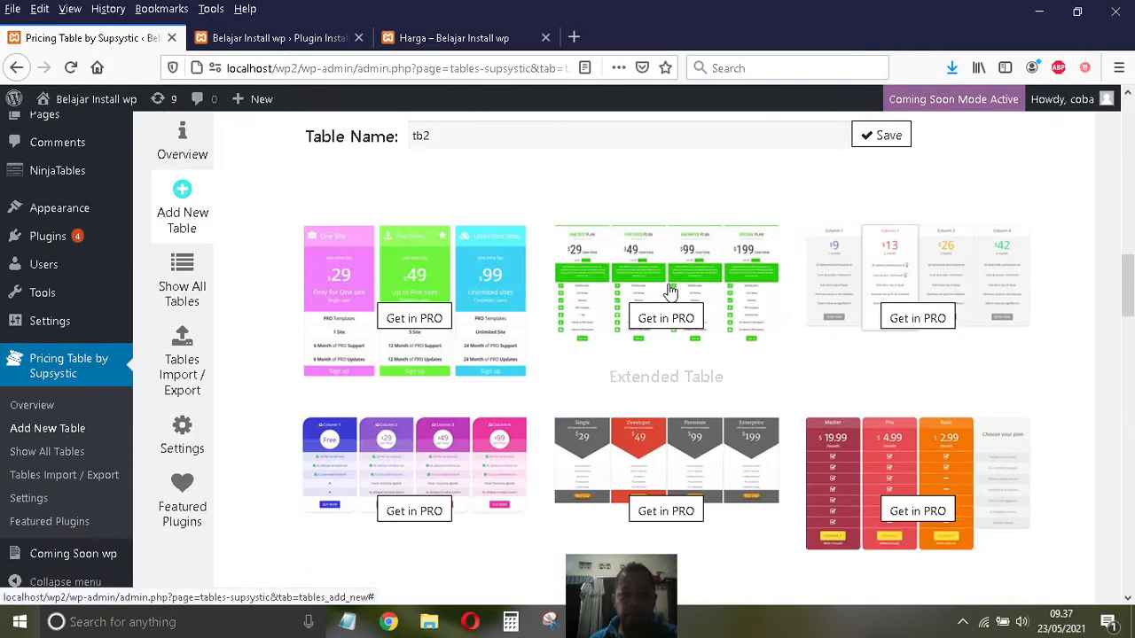
- Save the new tb2 table with the Flat Table template selected
{"action": "scroll", "coordinate": [671, 291], "scroll_direction": "up", "scroll_amount": 6}
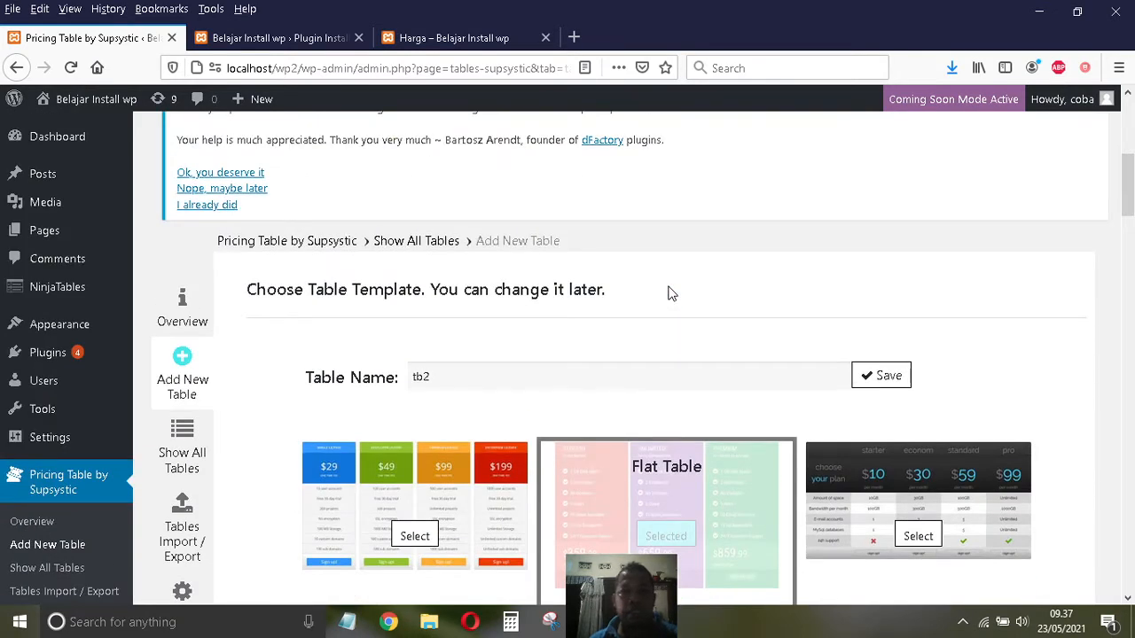
{"action": "left_click", "coordinate": [881, 375]}
{"action": "left_click", "coordinate": [884, 378]}
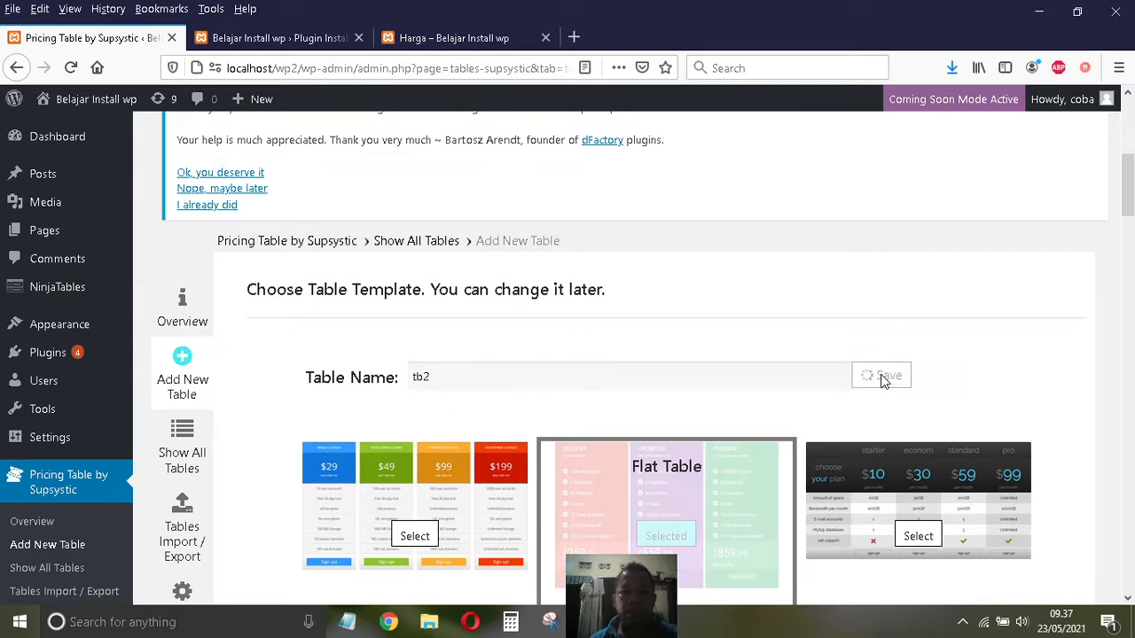
- Look through the tb2 table editor, including its main settings and the Student, Unlimited and Premium columns
{"action": "scroll", "coordinate": [609, 309], "scroll_direction": "down", "scroll_amount": 2}
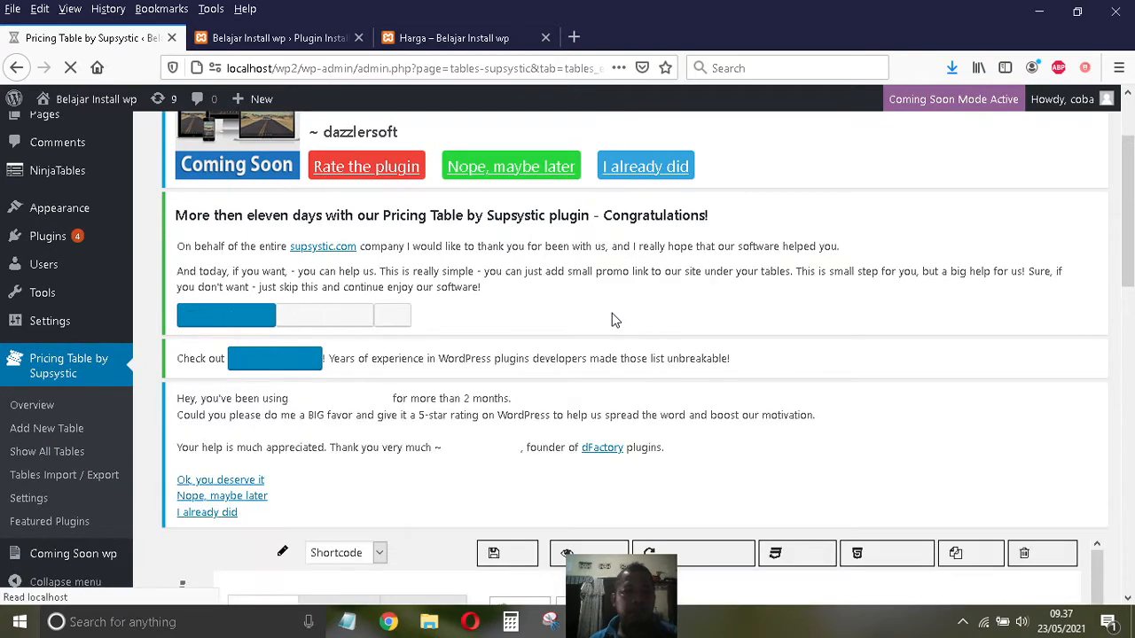
{"action": "scroll", "coordinate": [614, 319], "scroll_direction": "down", "scroll_amount": 4}
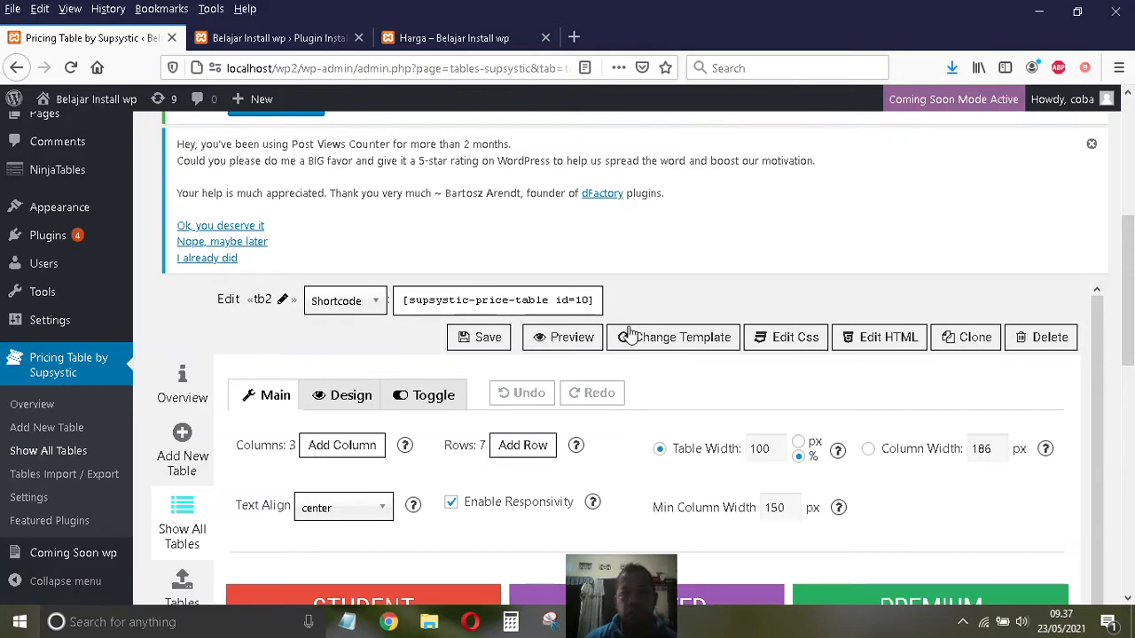
{"action": "scroll", "coordinate": [630, 329], "scroll_direction": "down", "scroll_amount": 2}
{"action": "scroll", "coordinate": [881, 490], "scroll_direction": "down", "scroll_amount": 4}
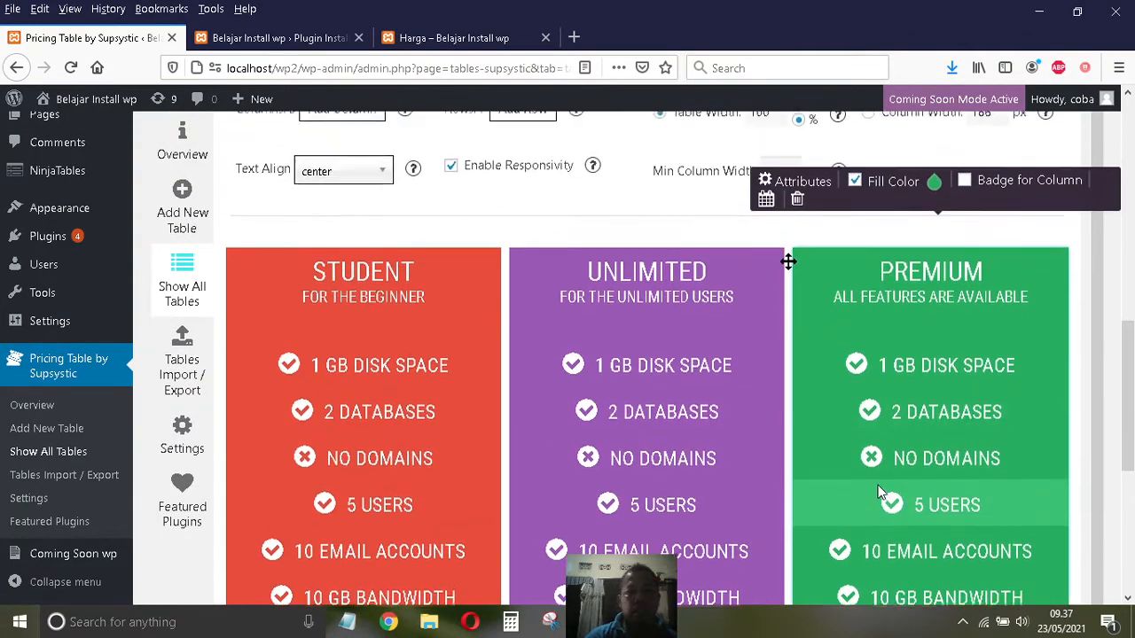
{"action": "scroll", "coordinate": [379, 282], "scroll_direction": "up", "scroll_amount": 3}
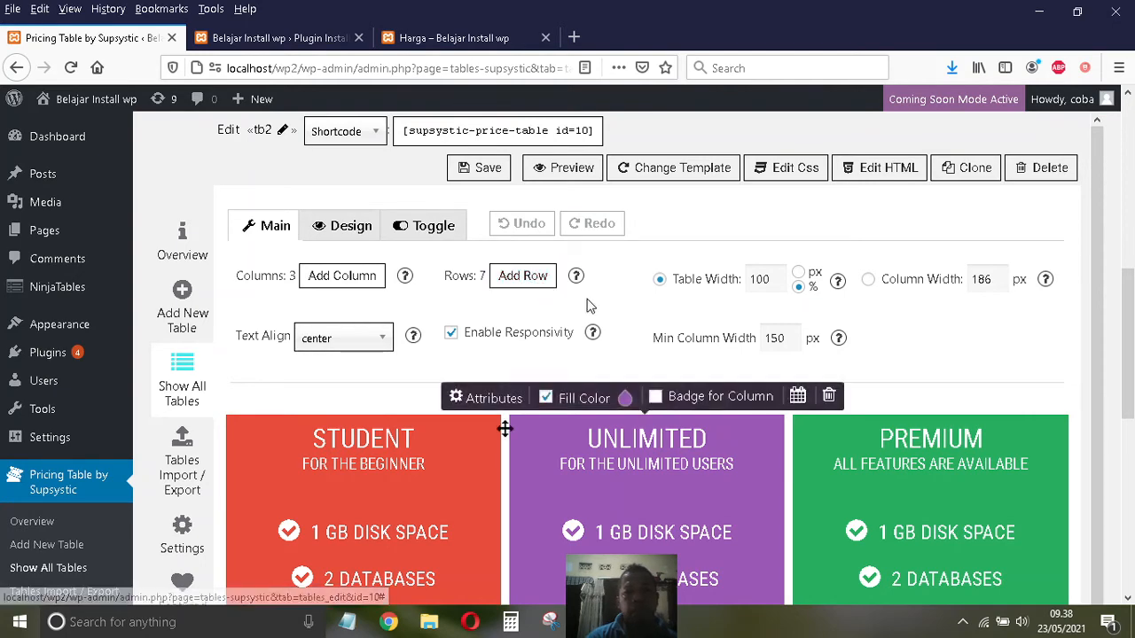
{"action": "scroll", "coordinate": [681, 516], "scroll_direction": "down", "scroll_amount": 1}
{"action": "scroll", "coordinate": [639, 470], "scroll_direction": "down", "scroll_amount": 4}
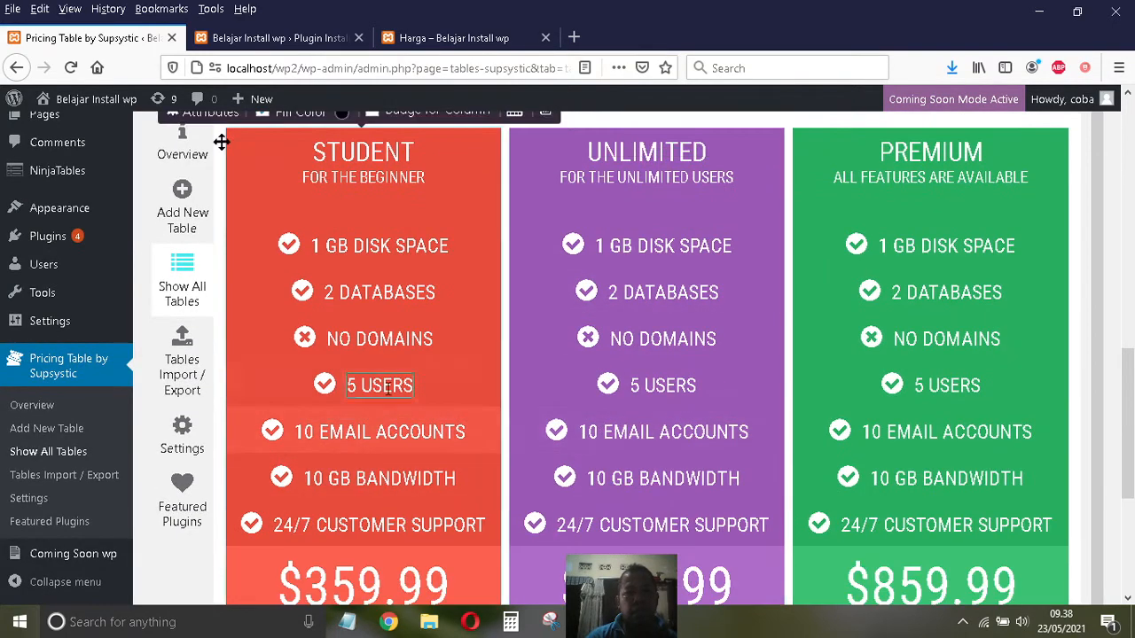
- Examine the editable texts in the Student column, checking its feature rows, plan title and subtitle alongside the table settings
{"action": "left_click", "coordinate": [388, 383]}
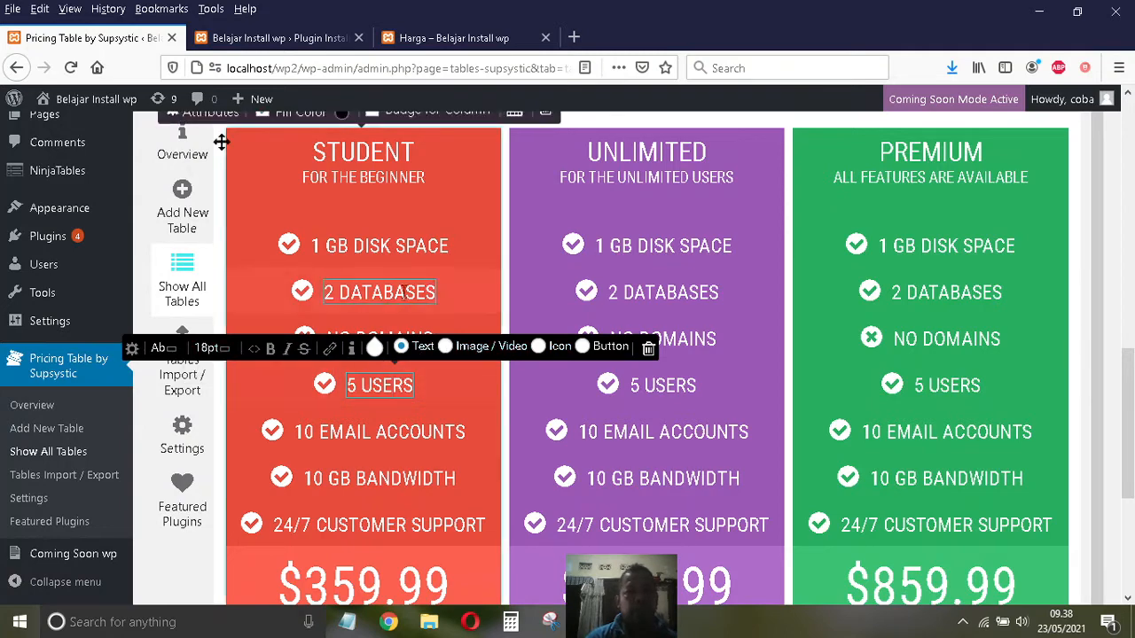
{"action": "scroll", "coordinate": [410, 251], "scroll_direction": "up", "scroll_amount": 2}
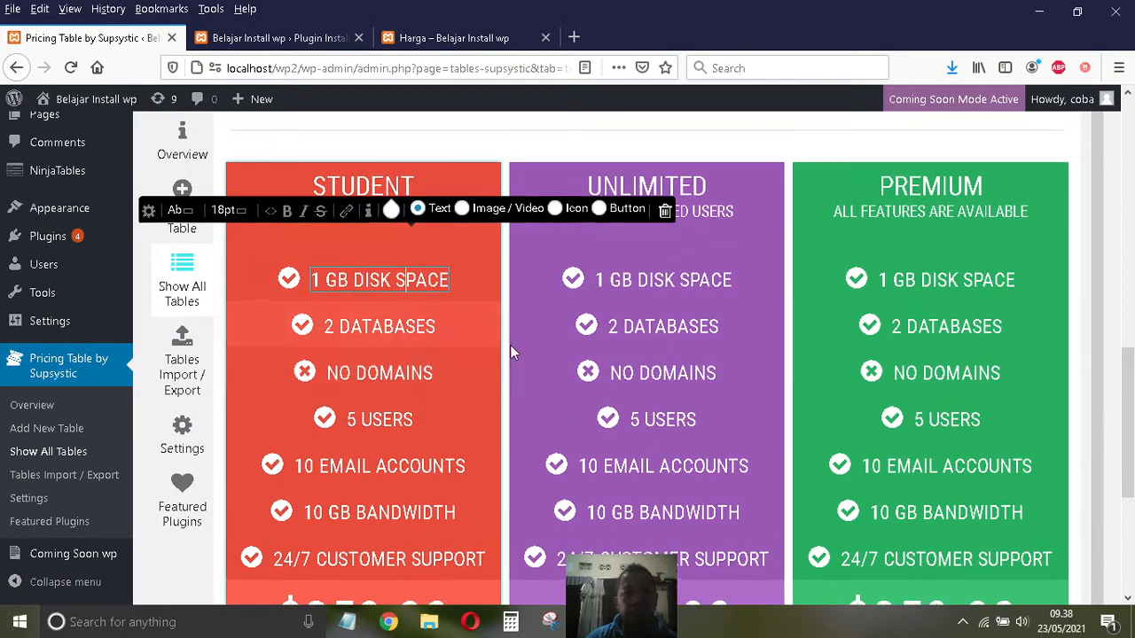
{"action": "scroll", "coordinate": [510, 345], "scroll_direction": "up", "scroll_amount": 5}
{"action": "scroll", "coordinate": [517, 352], "scroll_direction": "down", "scroll_amount": 1}
{"action": "scroll", "coordinate": [521, 363], "scroll_direction": "down", "scroll_amount": 3}
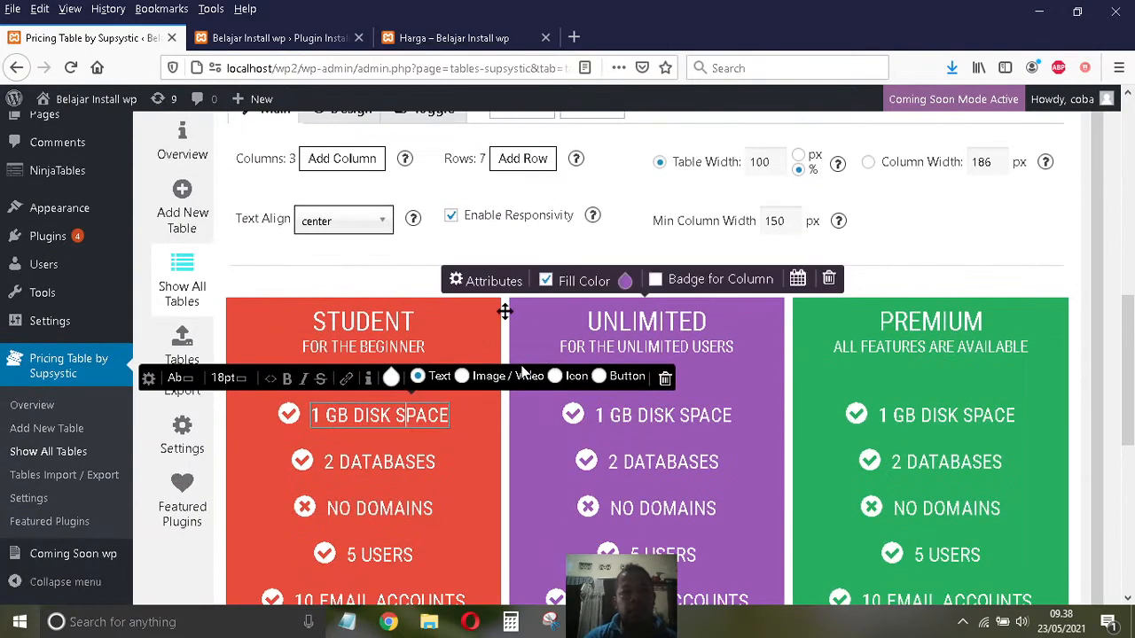
{"action": "scroll", "coordinate": [523, 372], "scroll_direction": "up", "scroll_amount": 2}
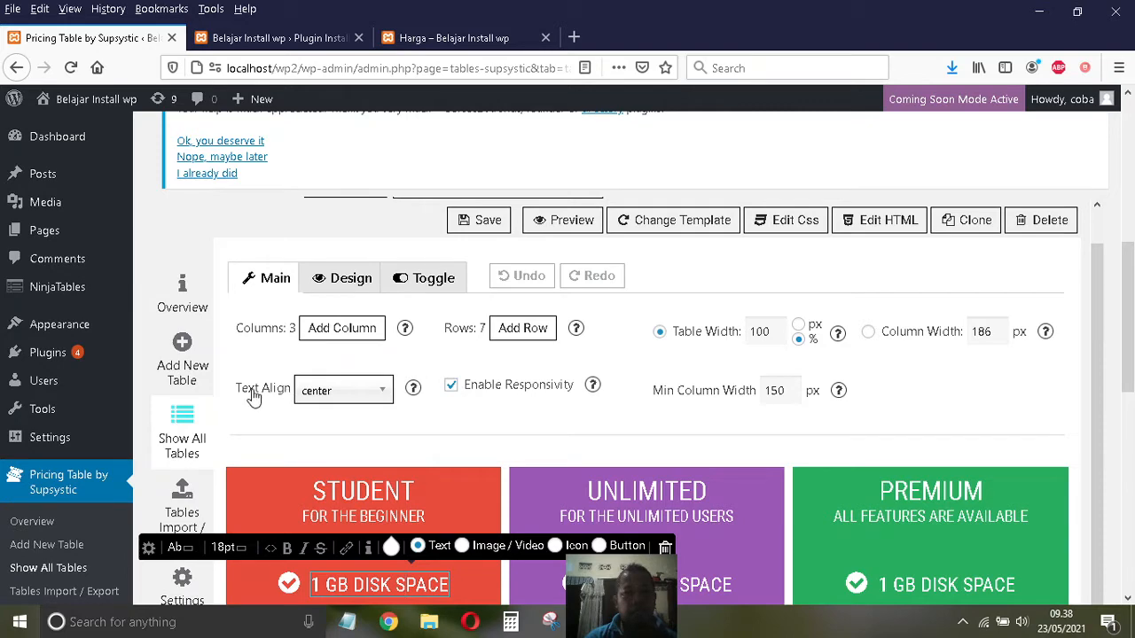
{"action": "scroll", "coordinate": [608, 325], "scroll_direction": "down", "scroll_amount": 3}
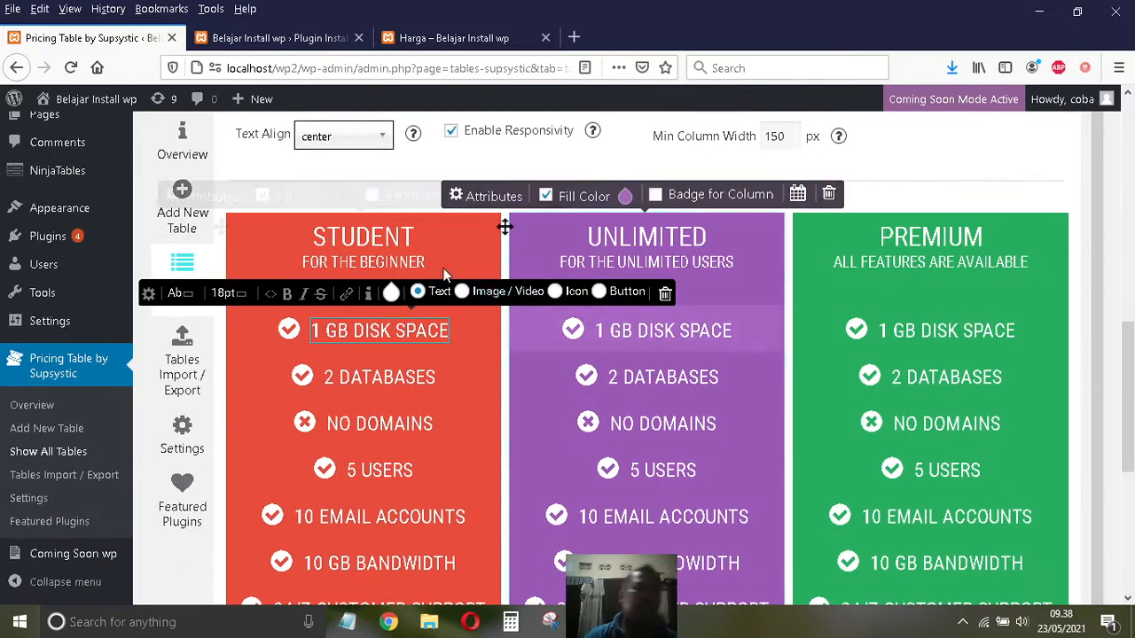
{"action": "scroll", "coordinate": [483, 304], "scroll_direction": "up", "scroll_amount": 4}
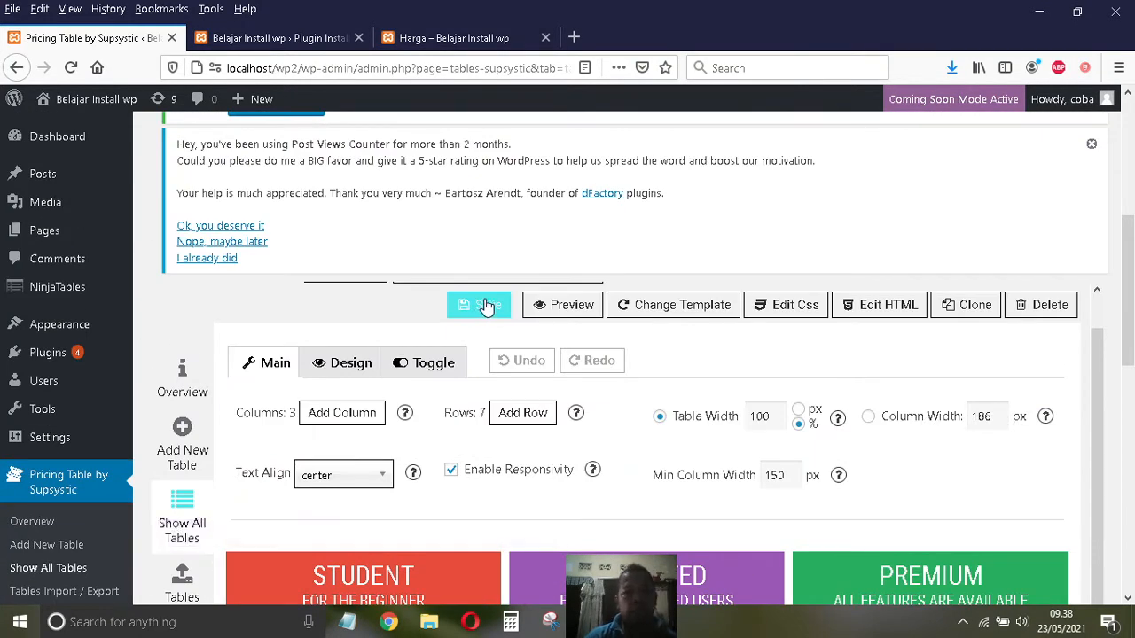
{"action": "scroll", "coordinate": [483, 304], "scroll_direction": "down", "scroll_amount": 4}
{"action": "left_click", "coordinate": [389, 244]}
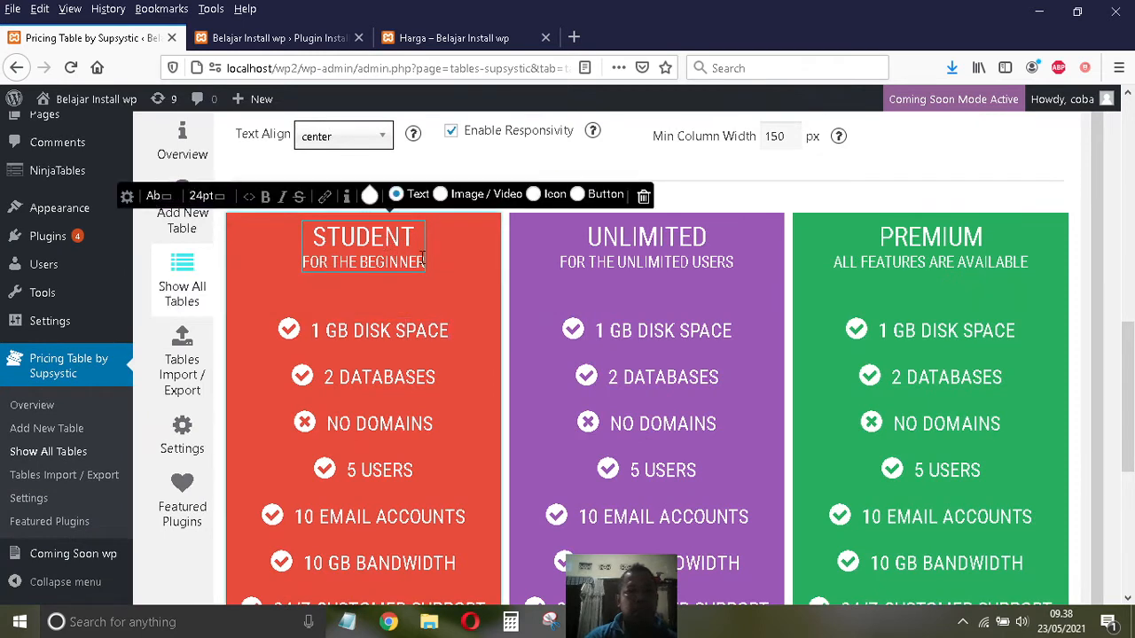
{"action": "left_click", "coordinate": [423, 258]}
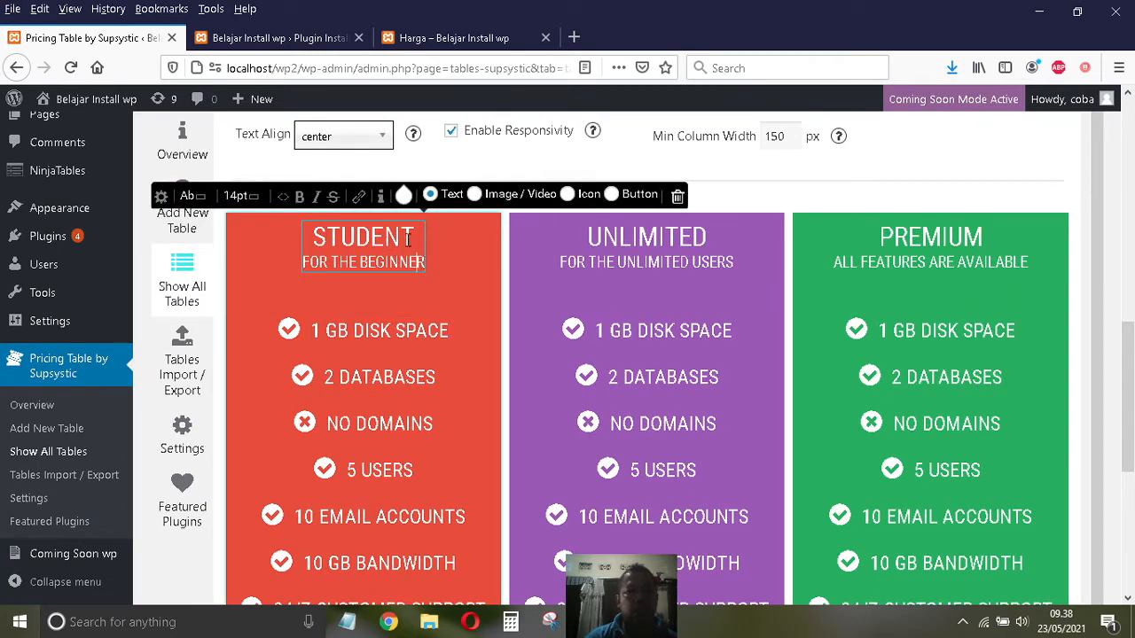
{"action": "left_click", "coordinate": [410, 237]}
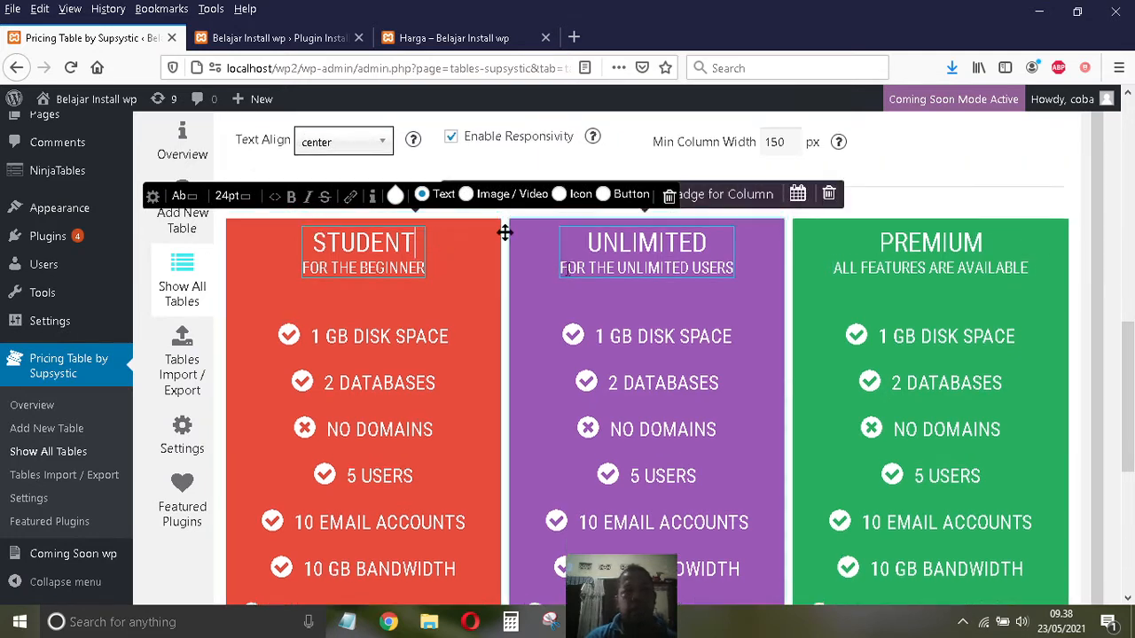
- Delete the Premium column from the pricing table
{"action": "scroll", "coordinate": [759, 326], "scroll_direction": "up", "scroll_amount": 3}
{"action": "scroll", "coordinate": [895, 344], "scroll_direction": "down", "scroll_amount": 1}
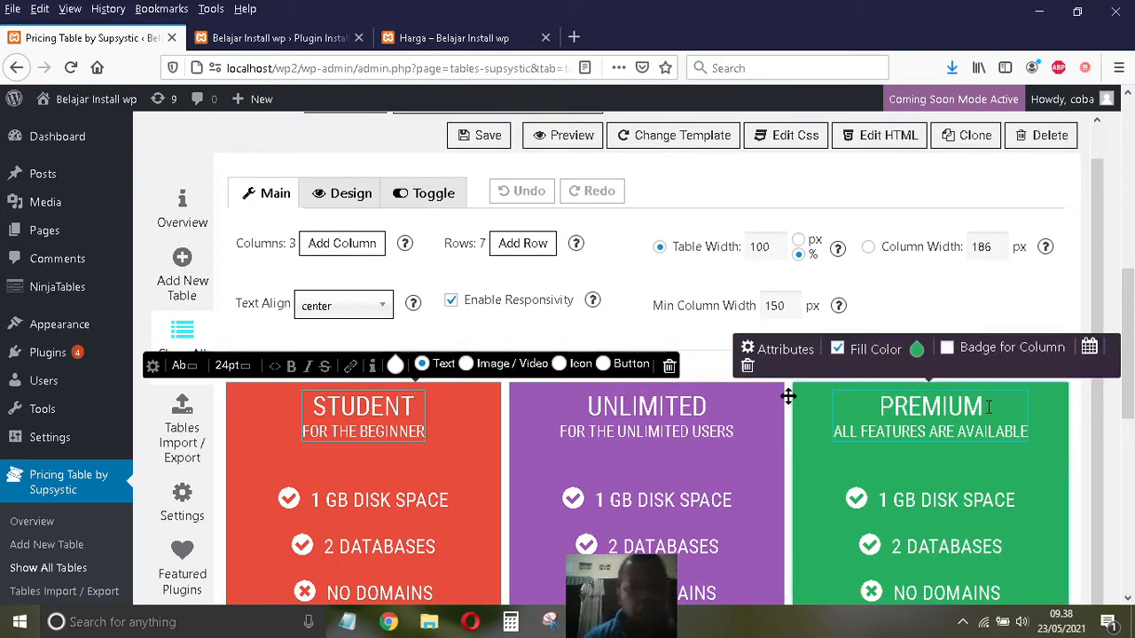
{"action": "left_click", "coordinate": [1039, 390]}
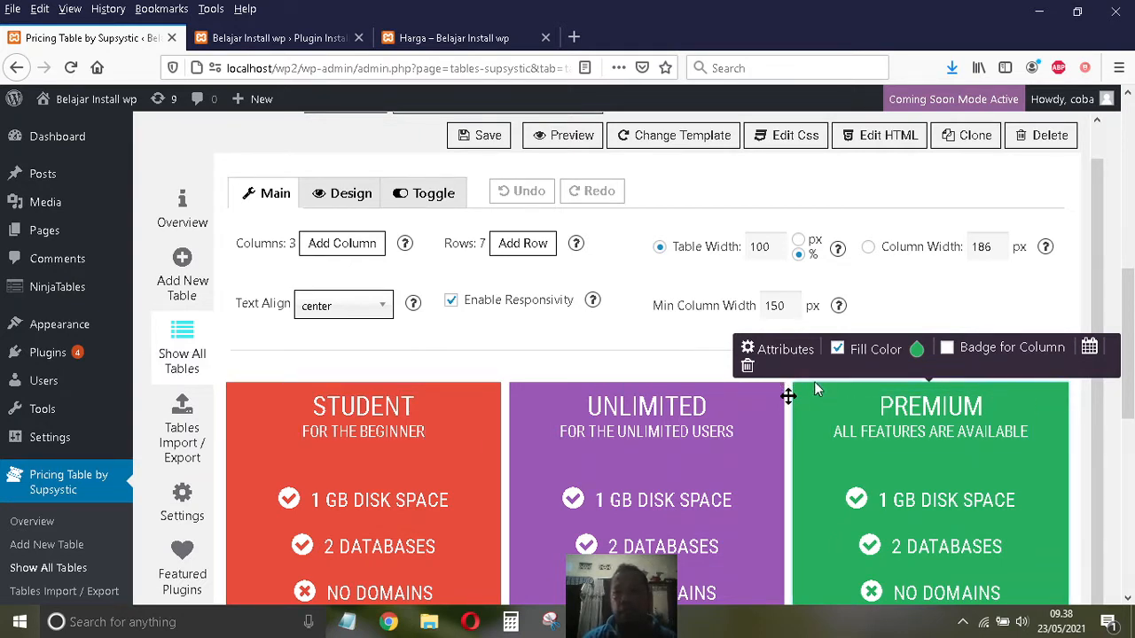
{"action": "left_click", "coordinate": [747, 367]}
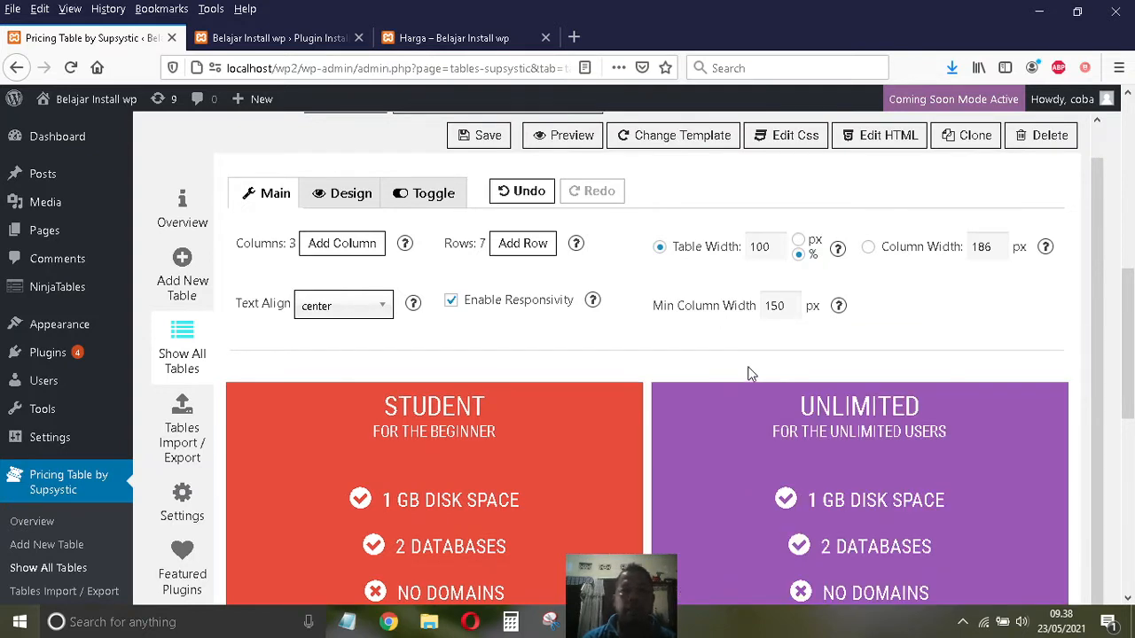
- Try adding a third column to the table and delete that added column again
{"action": "scroll", "coordinate": [735, 373], "scroll_direction": "down", "scroll_amount": 3}
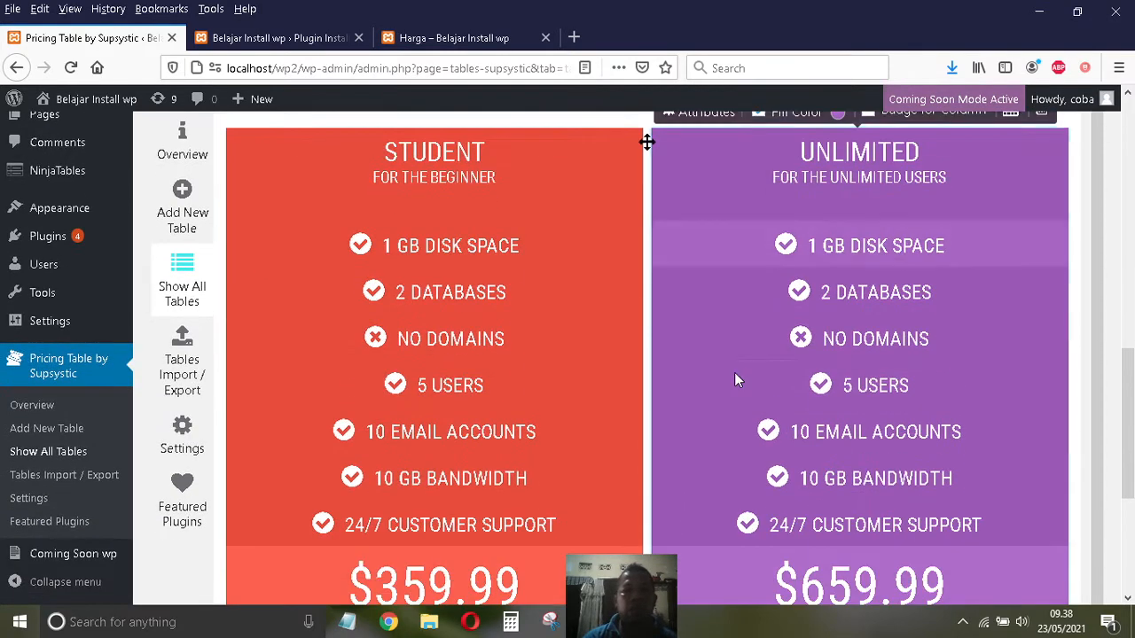
{"action": "scroll", "coordinate": [734, 379], "scroll_direction": "up", "scroll_amount": 1}
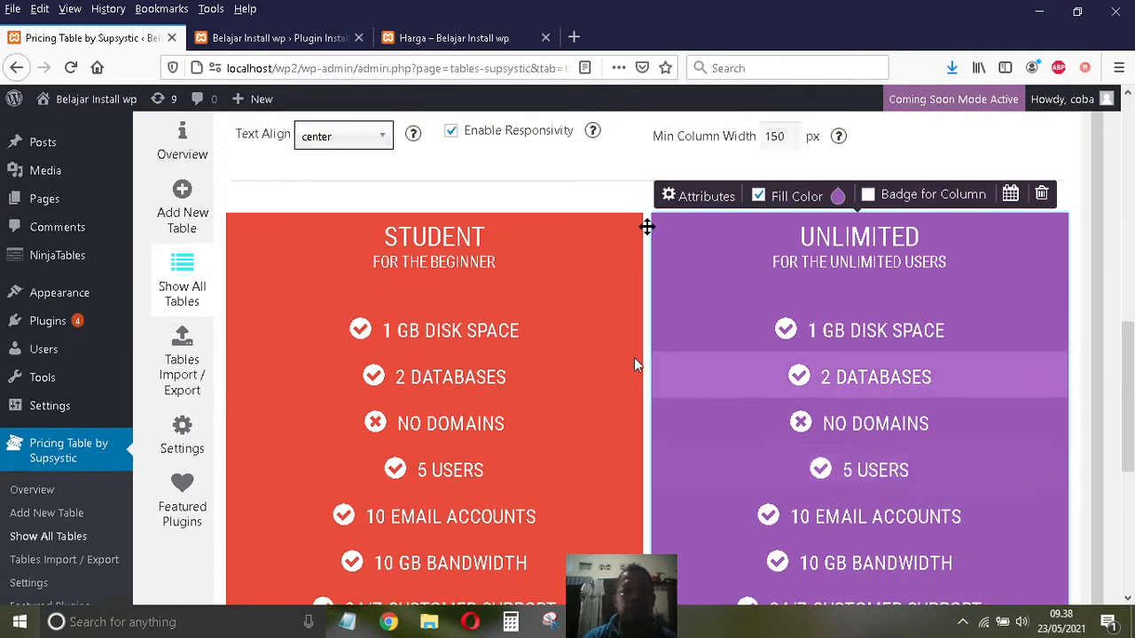
{"action": "left_click", "coordinate": [485, 236]}
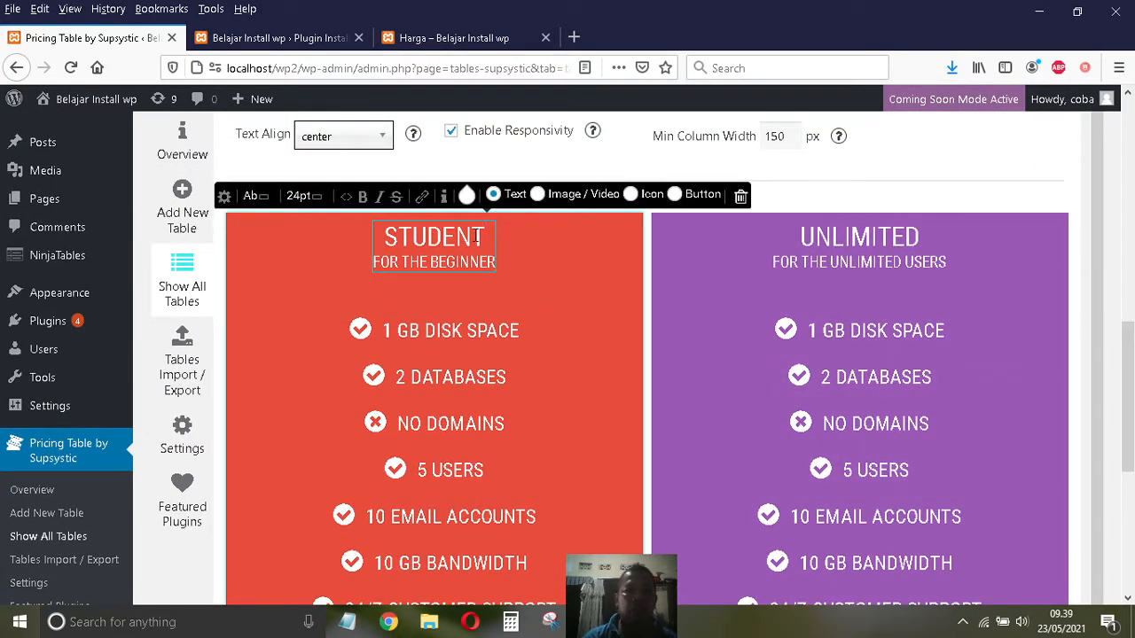
{"action": "scroll", "coordinate": [504, 283], "scroll_direction": "up", "scroll_amount": 3}
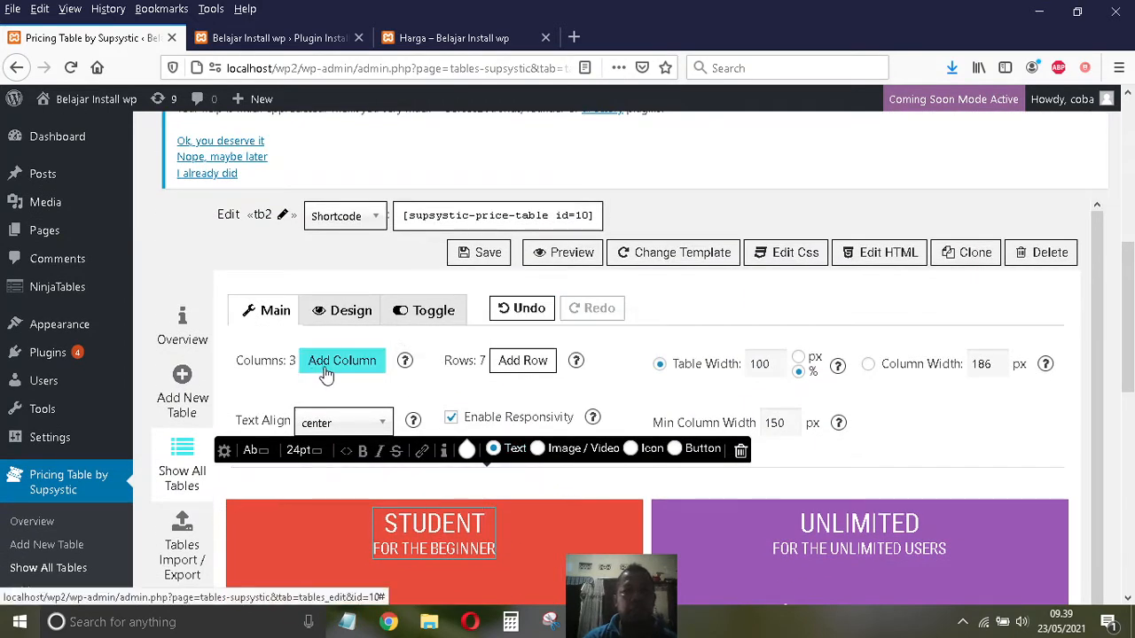
{"action": "left_click", "coordinate": [327, 367]}
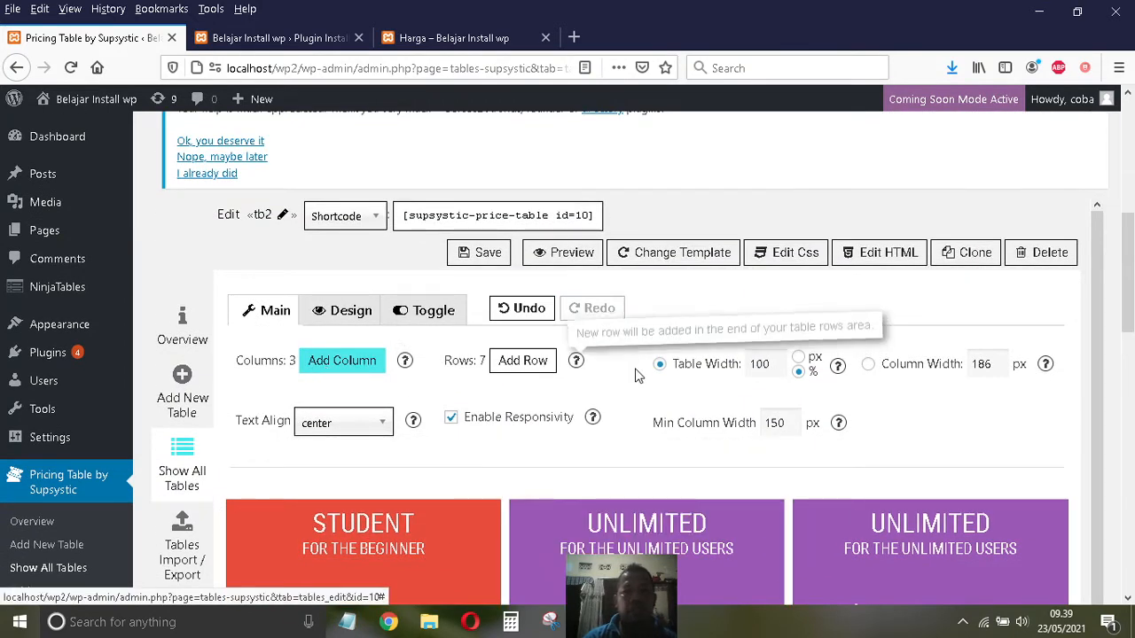
{"action": "scroll", "coordinate": [661, 426], "scroll_direction": "down", "scroll_amount": 1}
{"action": "scroll", "coordinate": [660, 425], "scroll_direction": "down", "scroll_amount": 3}
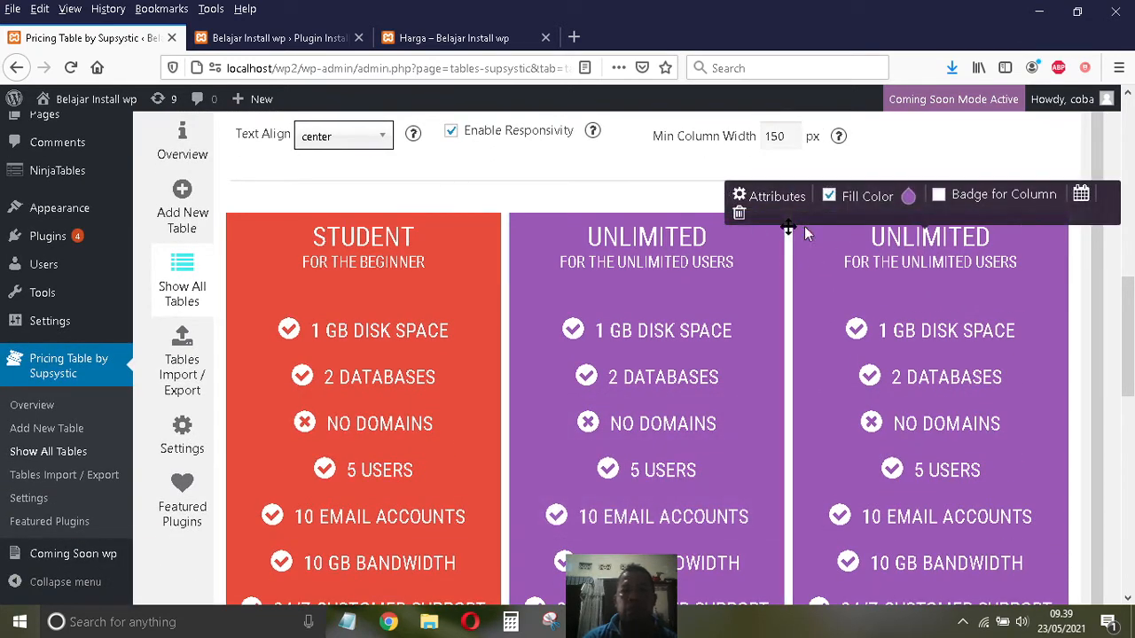
{"action": "left_click", "coordinate": [738, 213]}
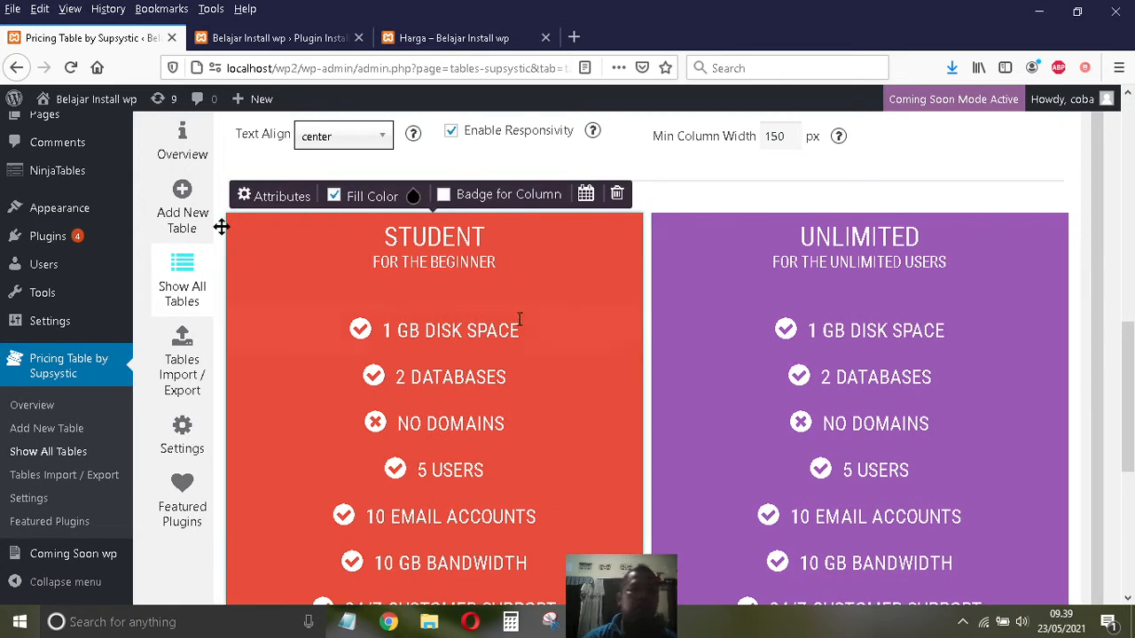
- Replace the STUDENT title of the red column with PAKET HEBOH
{"action": "scroll", "coordinate": [516, 320], "scroll_direction": "up", "scroll_amount": 1}
{"action": "left_click", "coordinate": [478, 270]}
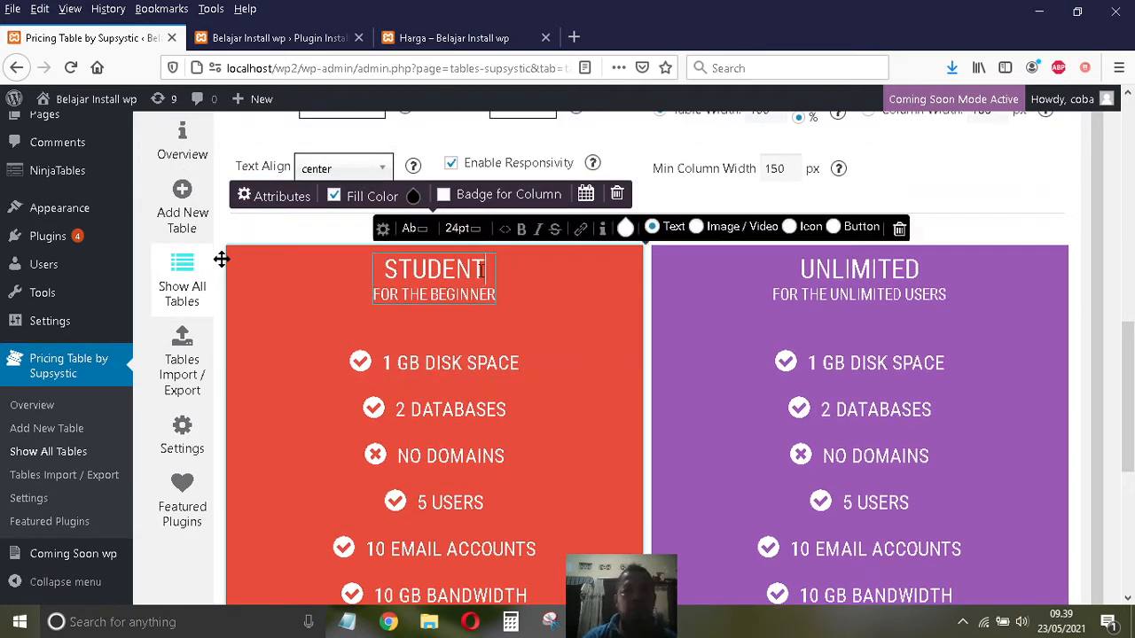
{"action": "key", "text": "BackSpace"}
{"action": "key", "text": "BackSpace"}
{"action": "key", "text": "BackSpace"}
{"action": "key", "text": "BackSpace"}
{"action": "key", "text": "BackSpace"}
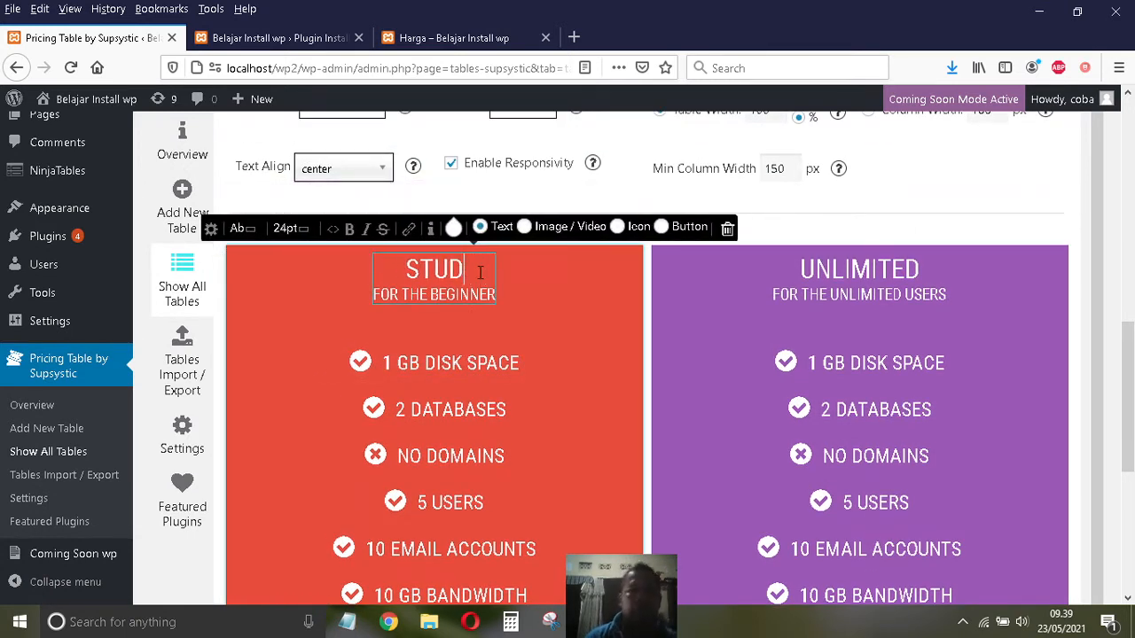
{"action": "key", "text": "BackSpace"}
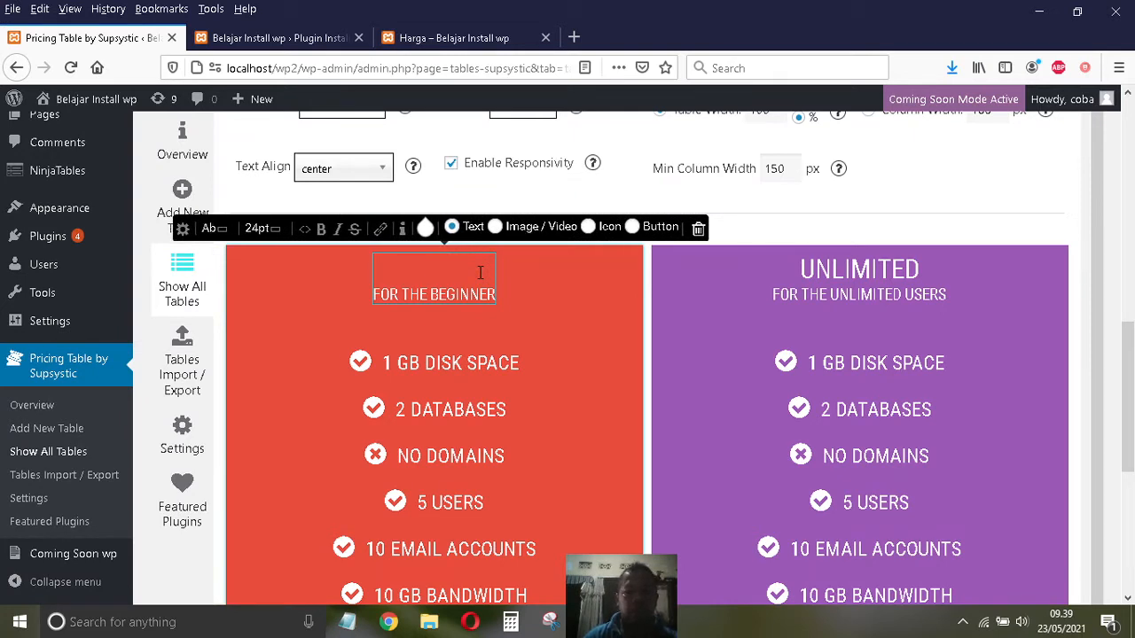
{"action": "type", "text": "P"}
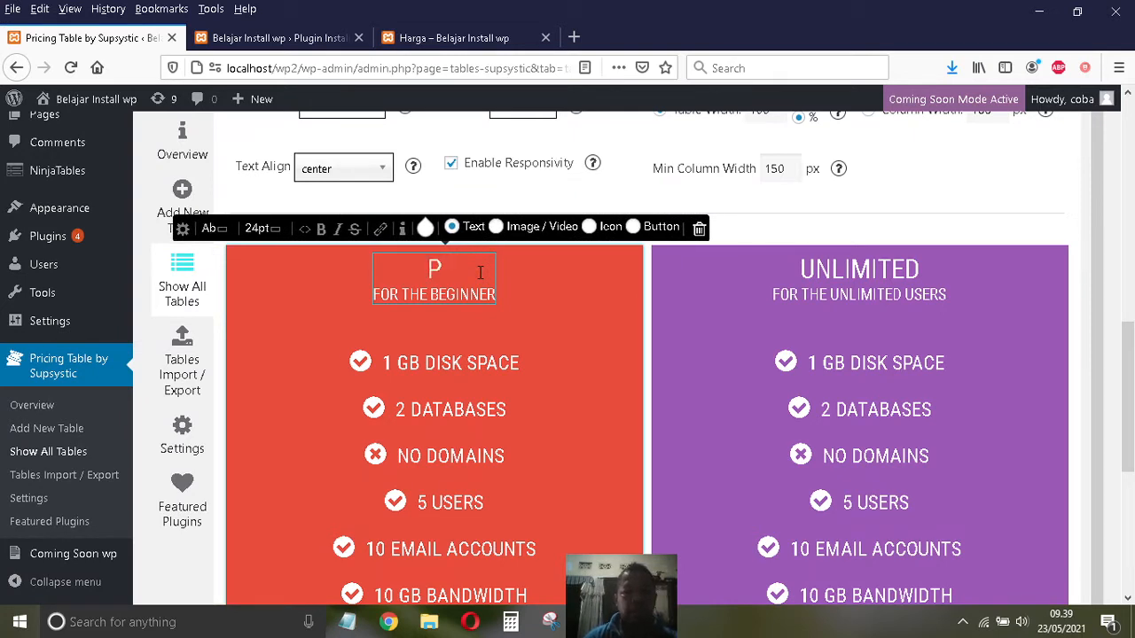
{"action": "type", "text": "AKET"}
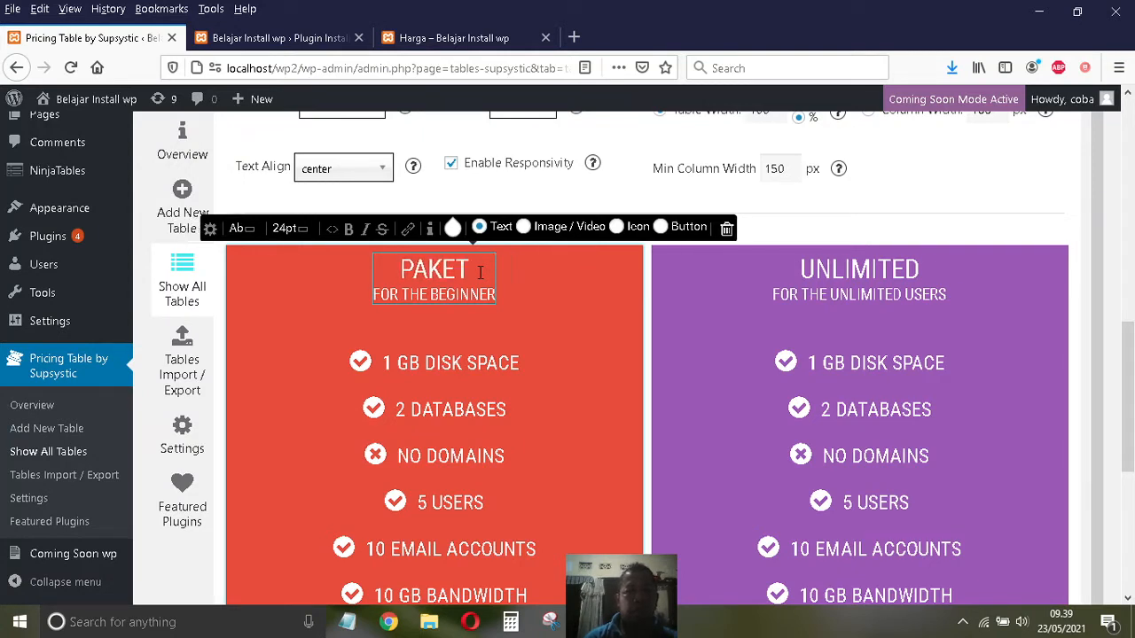
{"action": "type", "text": " HEBOH"}
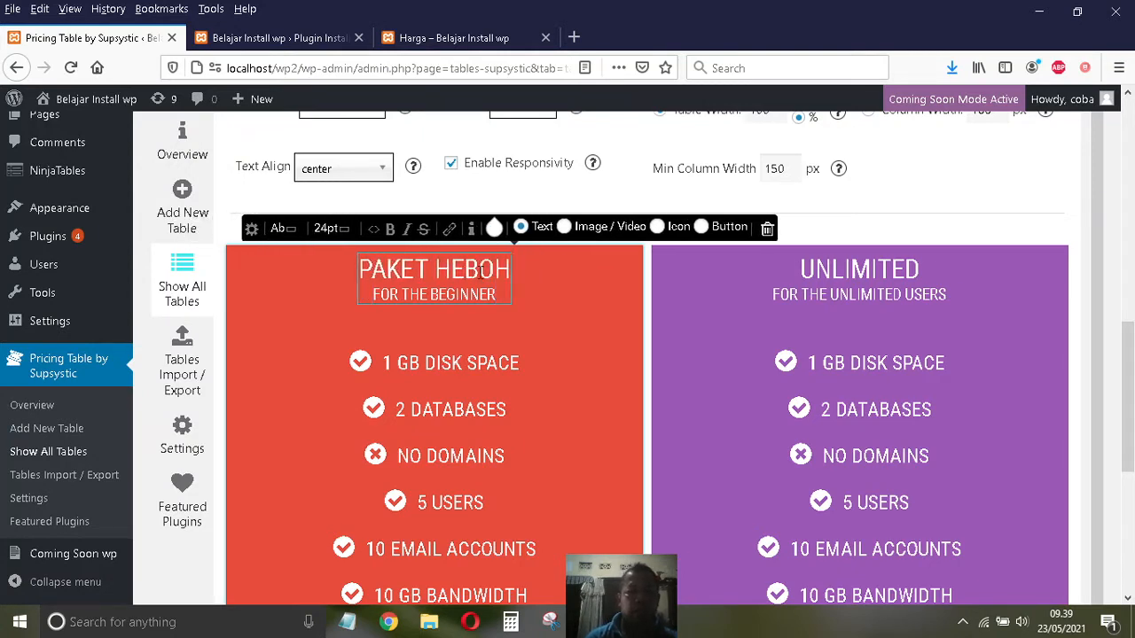
{"action": "left_click", "coordinate": [495, 298]}
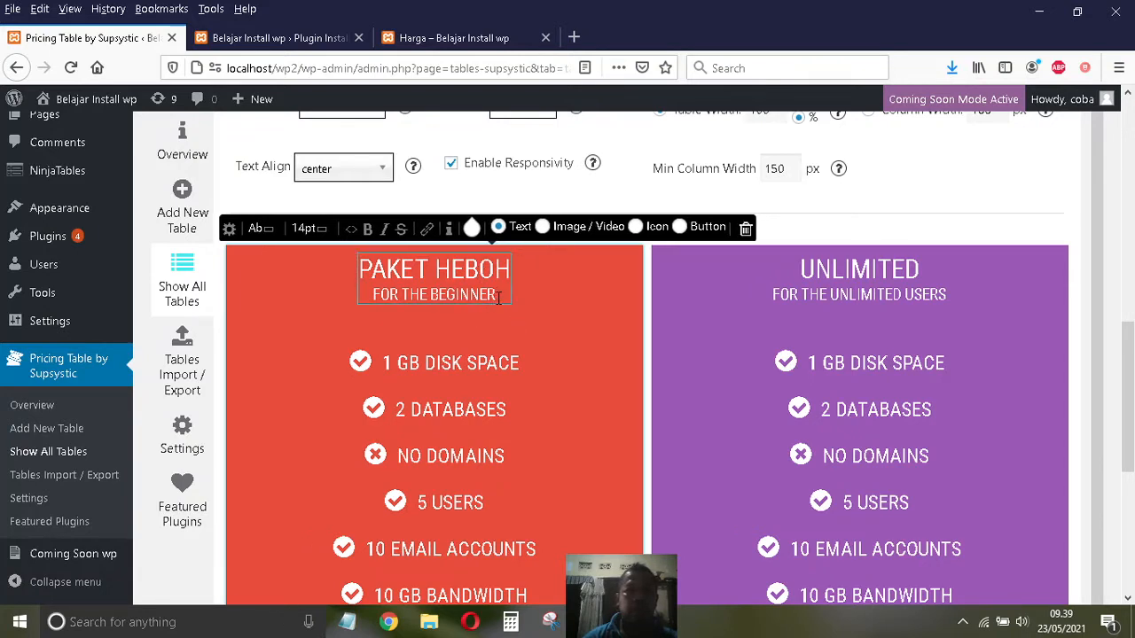
{"action": "left_click_drag", "start_coordinate": [493, 297], "coordinate": [435, 295]}
{"action": "left_click", "coordinate": [491, 296]}
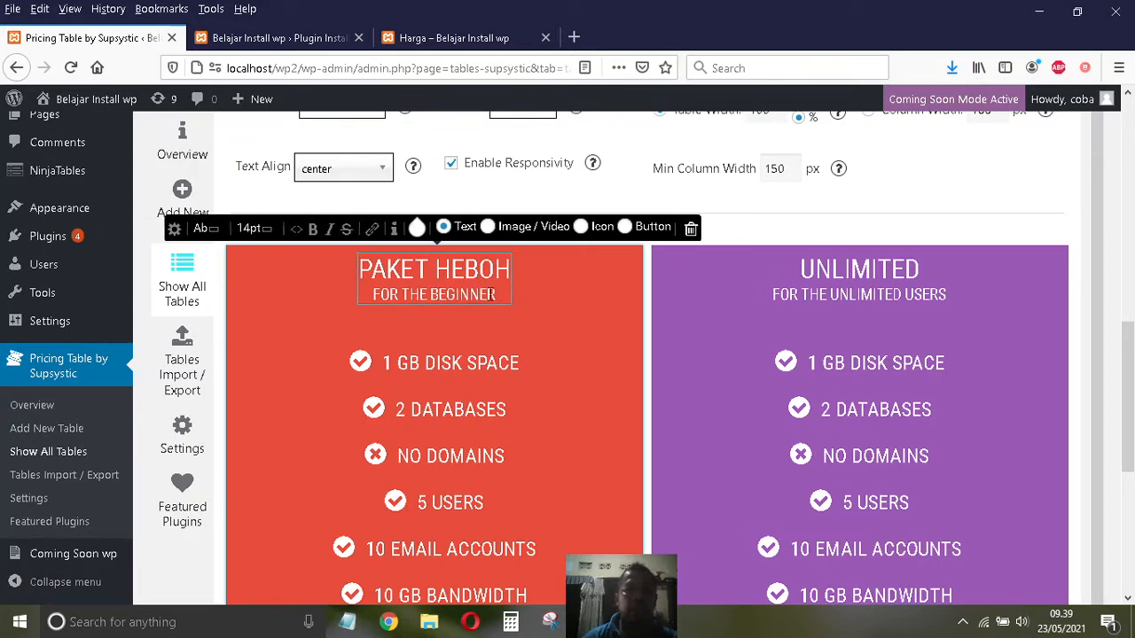
- Clear the 1 GB DISK SPACE text in the PAKET HEBOH column and switch that cell to an image
{"action": "left_click", "coordinate": [479, 370]}
{"action": "mouse_move", "coordinate": [222, 257]}
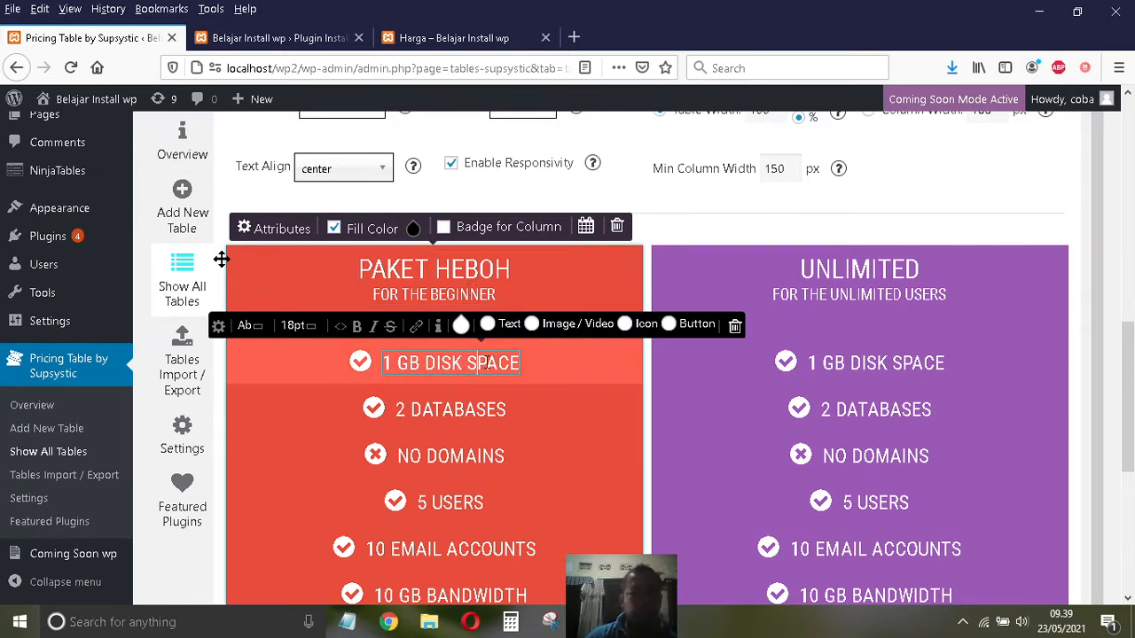
{"action": "left_click", "coordinate": [519, 363]}
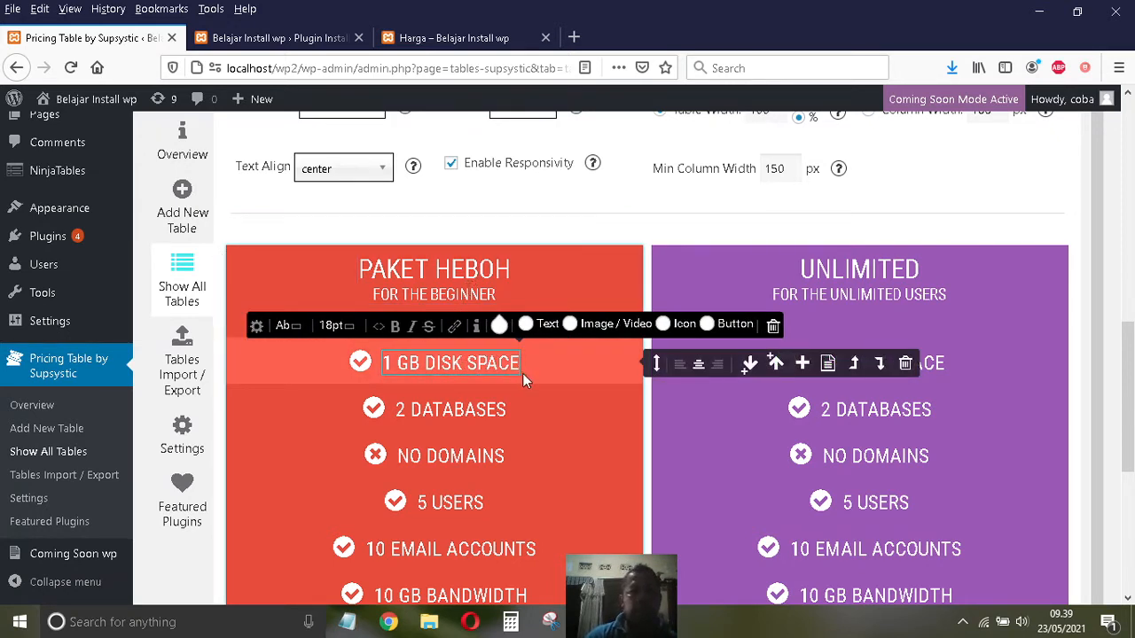
{"action": "key", "text": "BackSpace"}
{"action": "key", "text": "BackSpace"}
{"action": "key", "text": "BackSpace"}
{"action": "key", "text": "BackSpace"}
{"action": "key", "text": "BackSpace"}
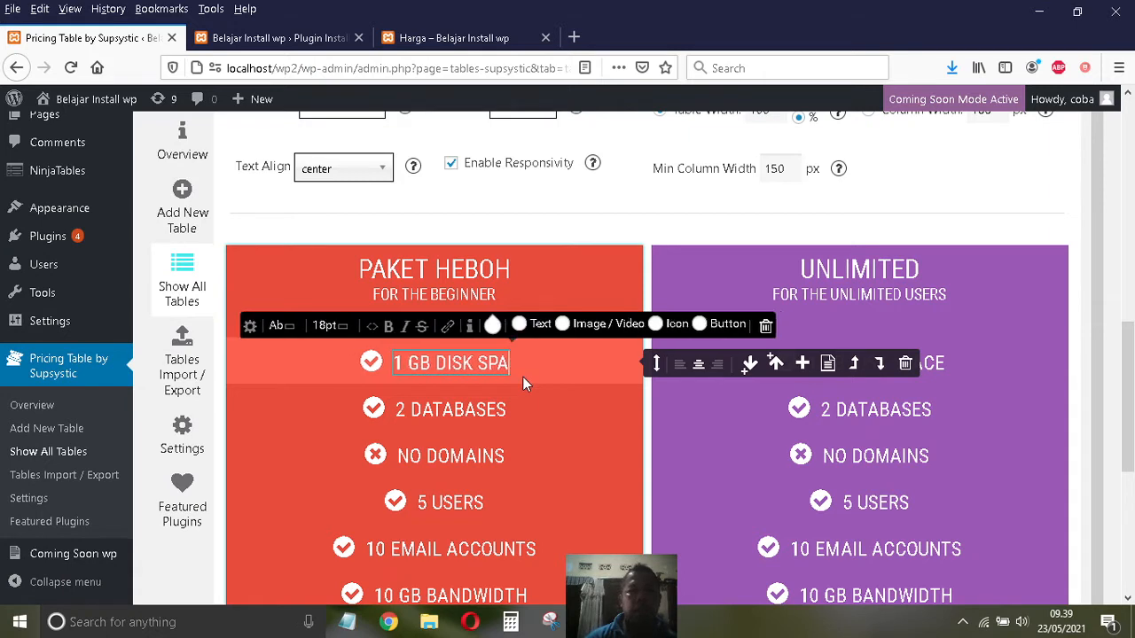
{"action": "key", "text": "BackSpace"}
{"action": "key", "text": "BackSpace"}
{"action": "key", "text": "BackSpace"}
{"action": "key", "text": "BackSpace"}
{"action": "key", "text": "BackSpace"}
{"action": "key", "text": "BackSpace"}
{"action": "key", "text": "BackSpace"}
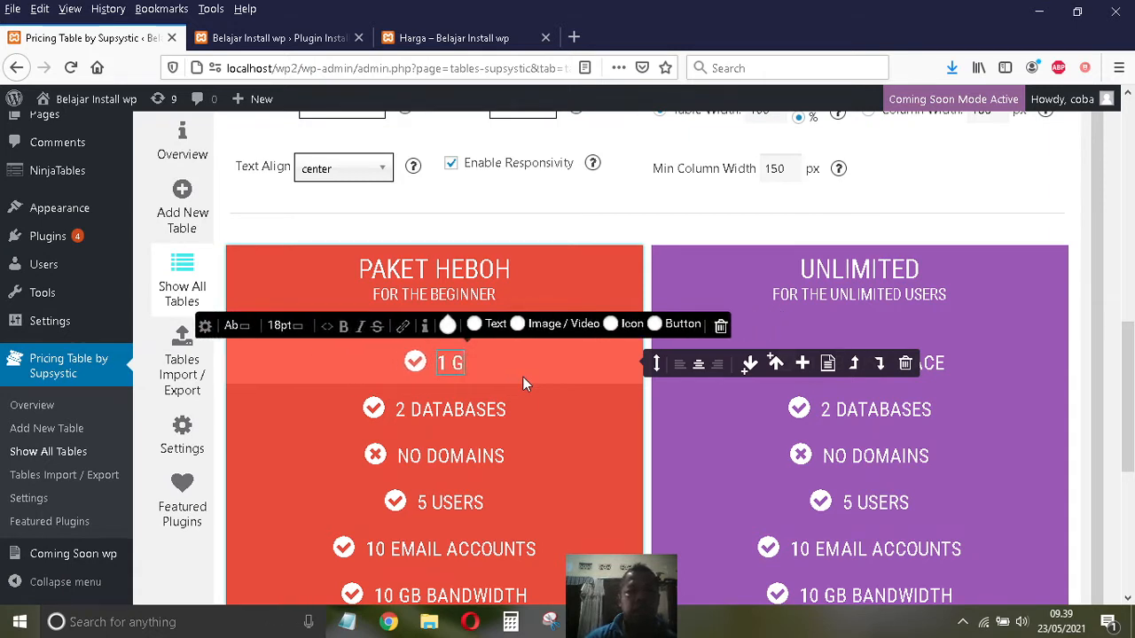
{"action": "left_click", "coordinate": [551, 329]}
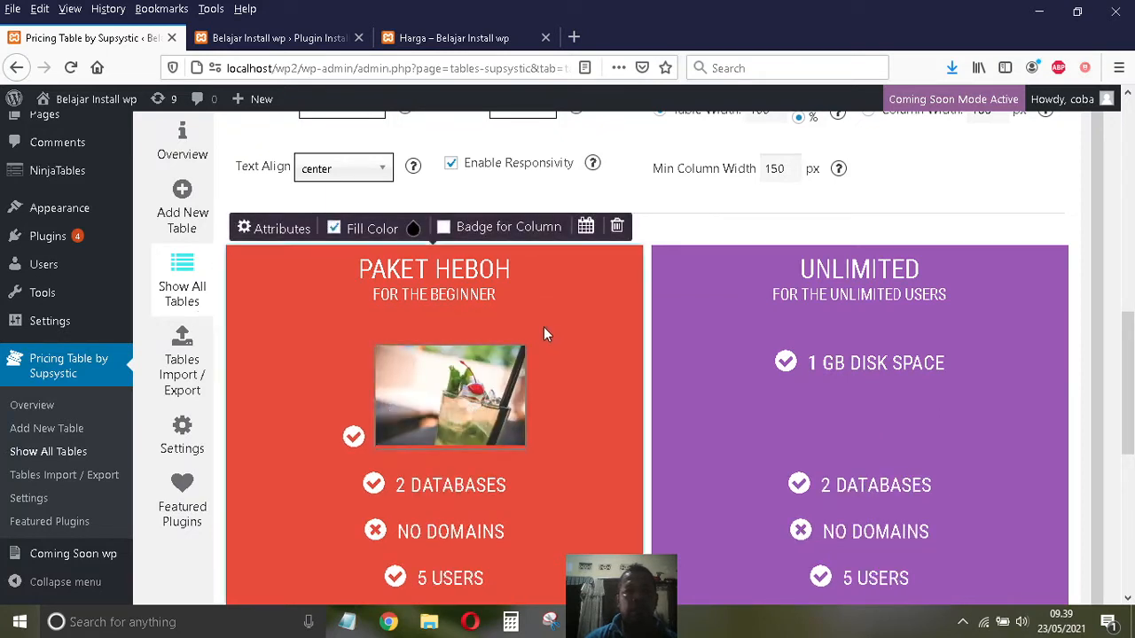
- Replace the placeholder picture in the PAKET HEBOH column with laptop1.jpg from the media library
{"action": "left_click", "coordinate": [450, 383]}
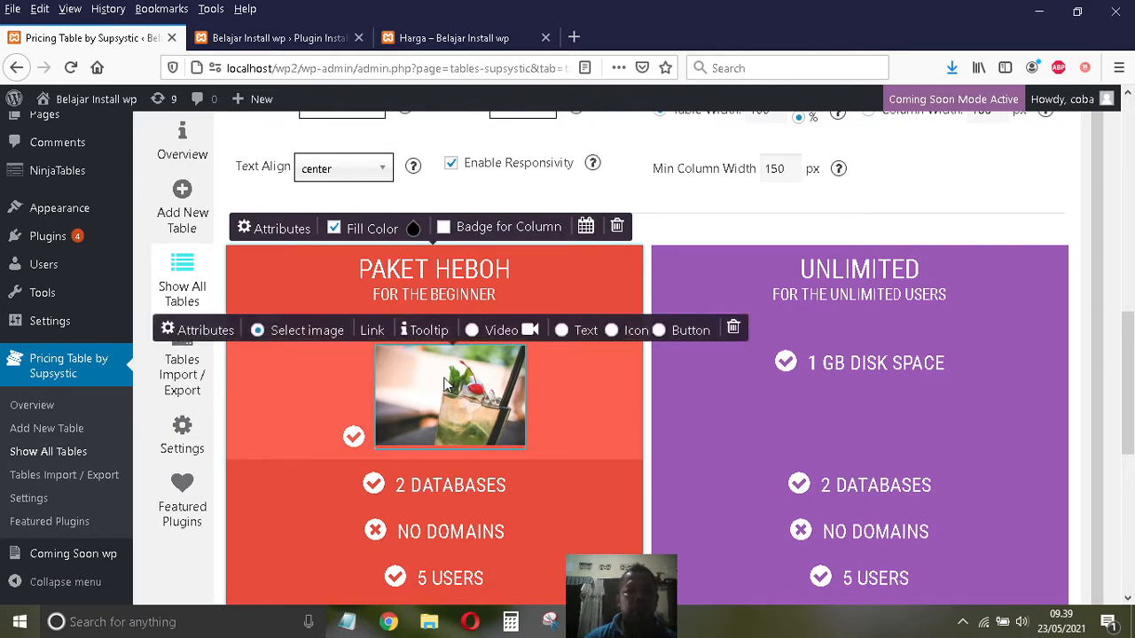
{"action": "left_click", "coordinate": [310, 331]}
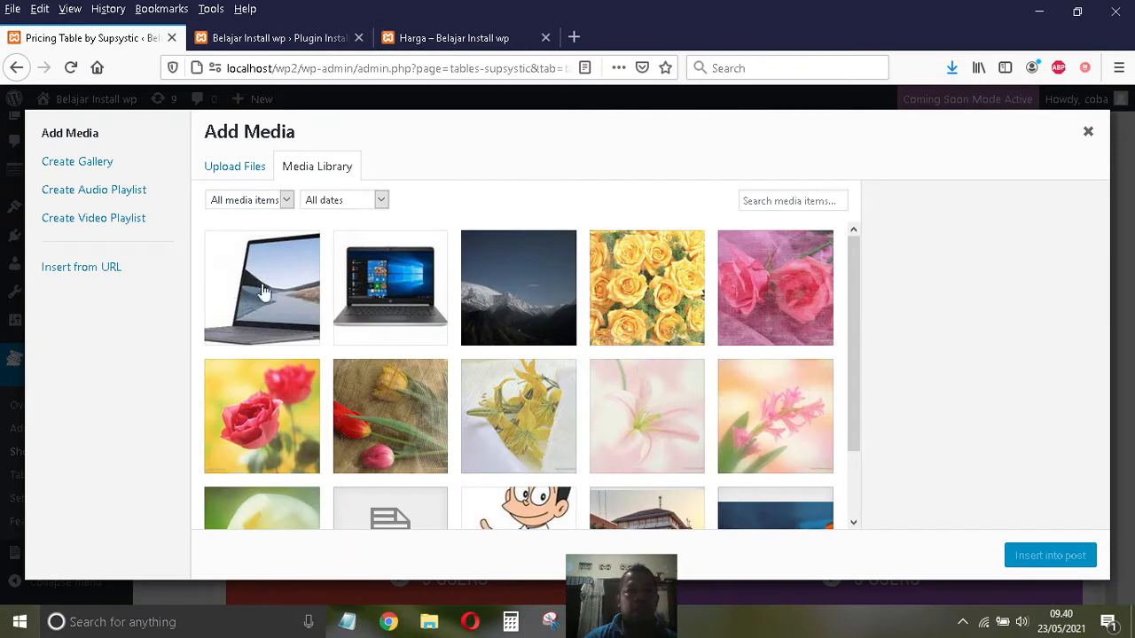
{"action": "left_click", "coordinate": [410, 296]}
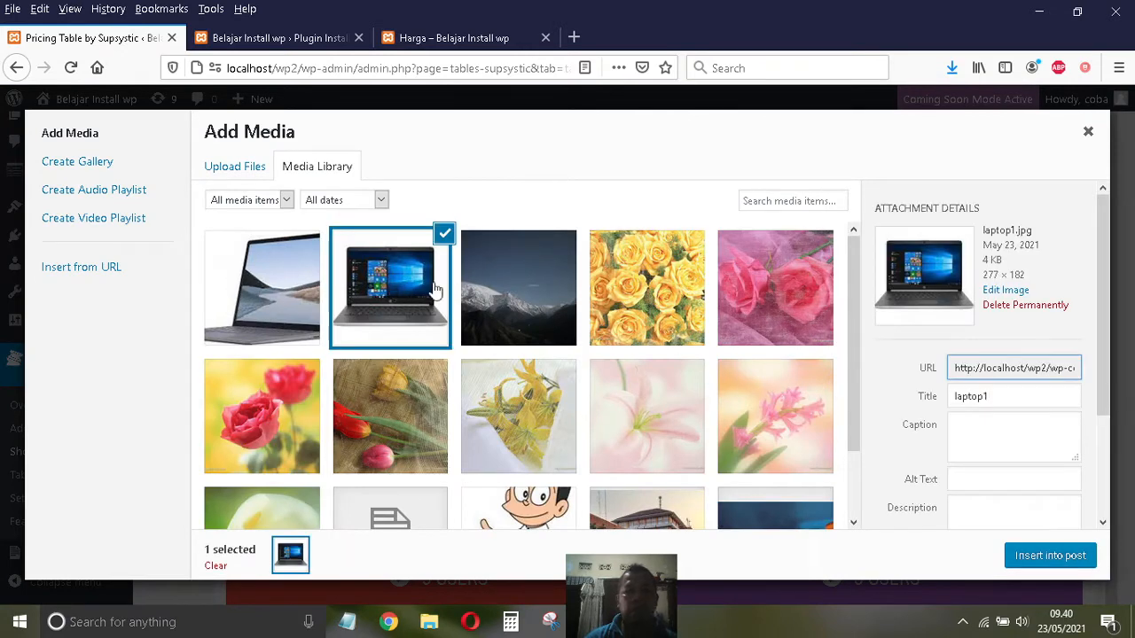
{"action": "left_click", "coordinate": [1032, 556]}
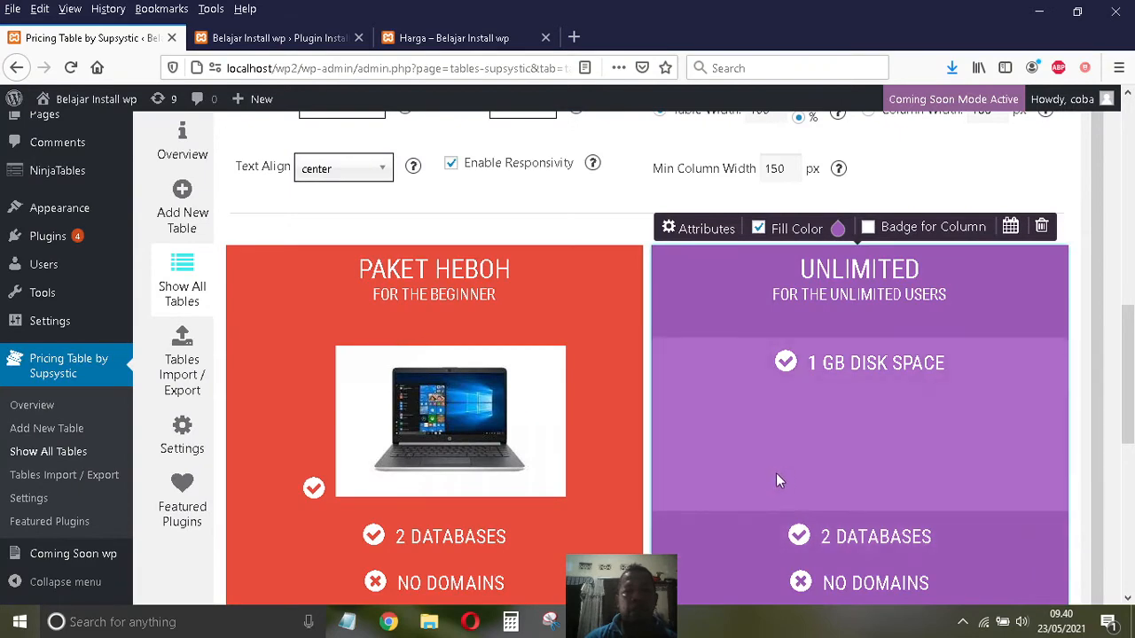
- Replace the 2 DATABASES text in the PAKET HEBOH column with I7 GEN 10
{"action": "scroll", "coordinate": [586, 428], "scroll_direction": "down", "scroll_amount": 1}
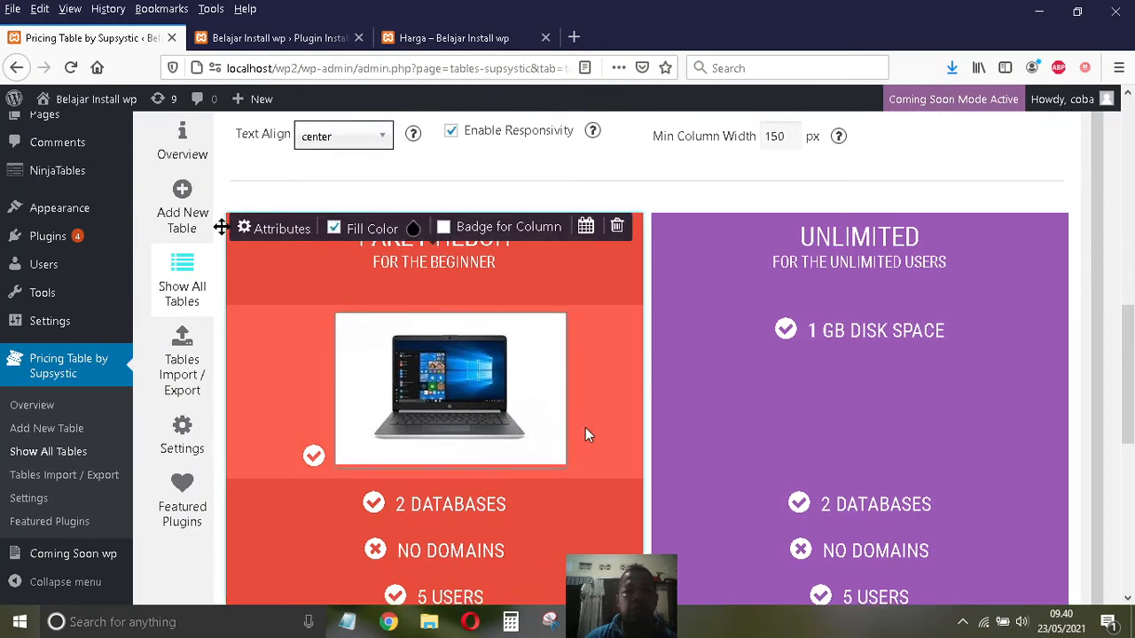
{"action": "scroll", "coordinate": [459, 472], "scroll_direction": "down", "scroll_amount": 4}
{"action": "left_click", "coordinate": [457, 250]}
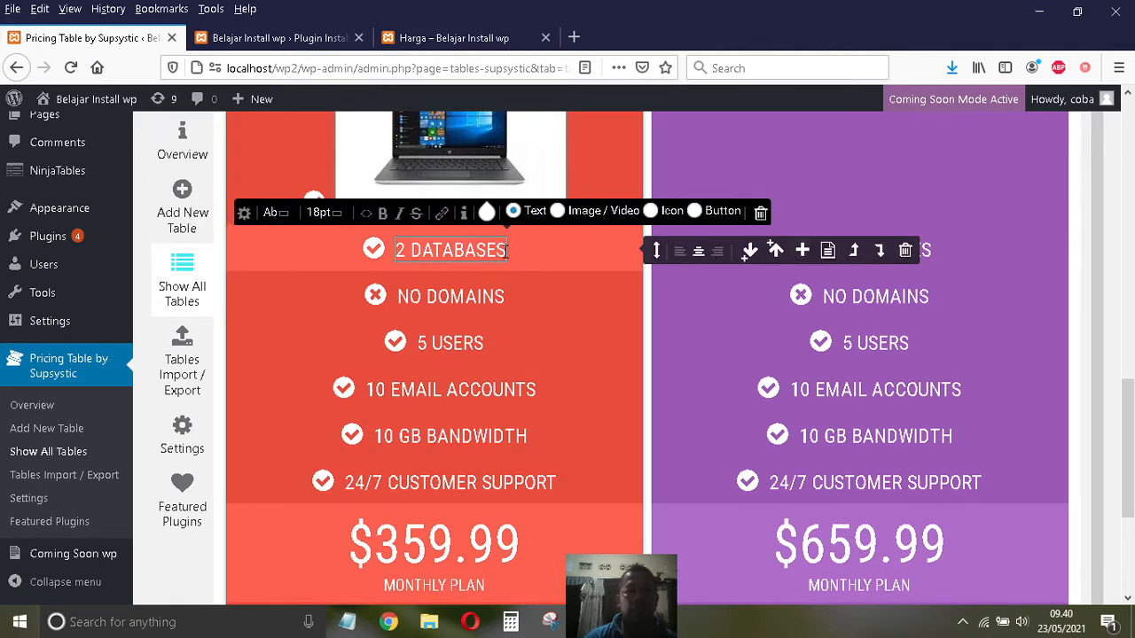
{"action": "key", "text": "BackSpace"}
{"action": "key", "text": "BackSpace"}
{"action": "key", "text": "BackSpace"}
{"action": "key", "text": "BackSpace"}
{"action": "key", "text": "BackSpace"}
{"action": "key", "text": "BackSpace"}
{"action": "key", "text": "BackSpace"}
{"action": "key", "text": "BackSpace"}
{"action": "key", "text": "BackSpace"}
{"action": "key", "text": "BackSpace"}
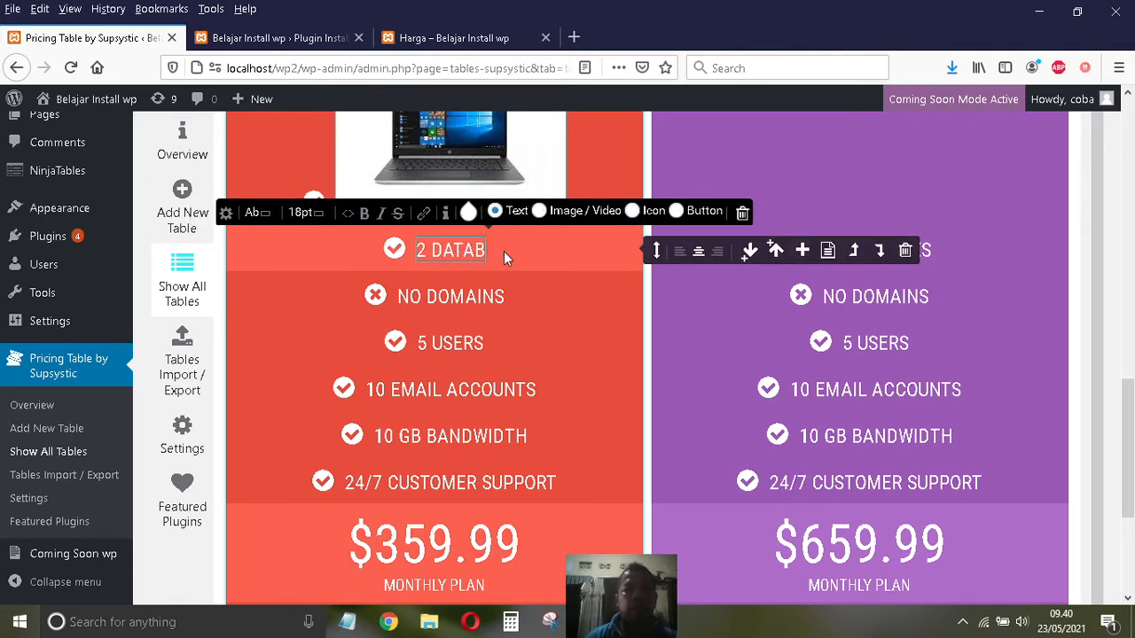
{"action": "key", "text": "BackSpace"}
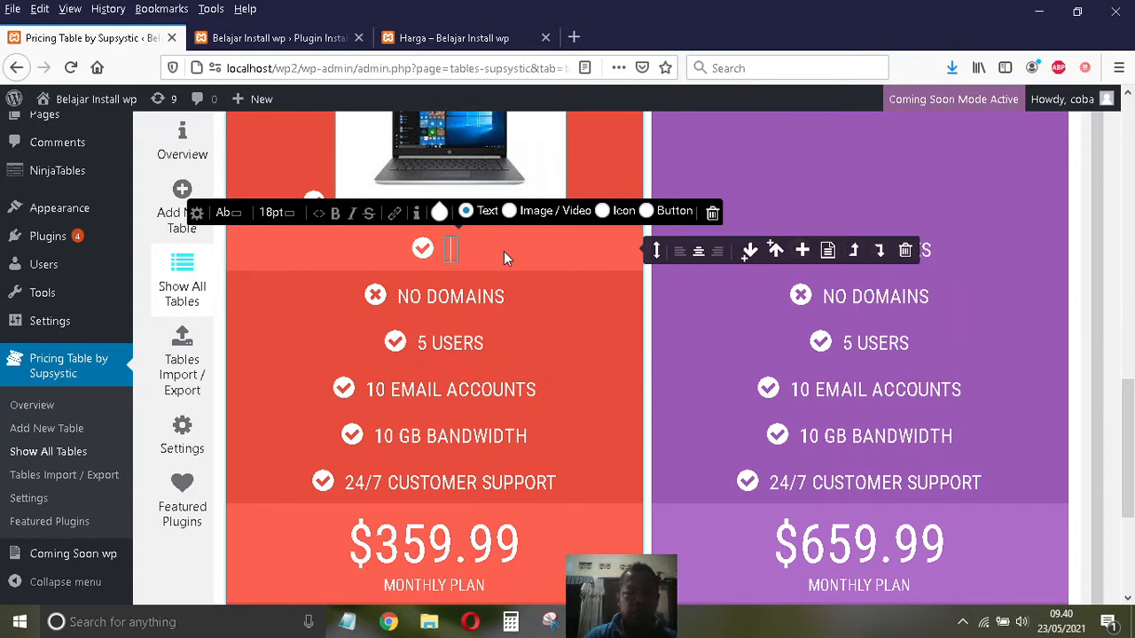
{"action": "type", "text": "7"}
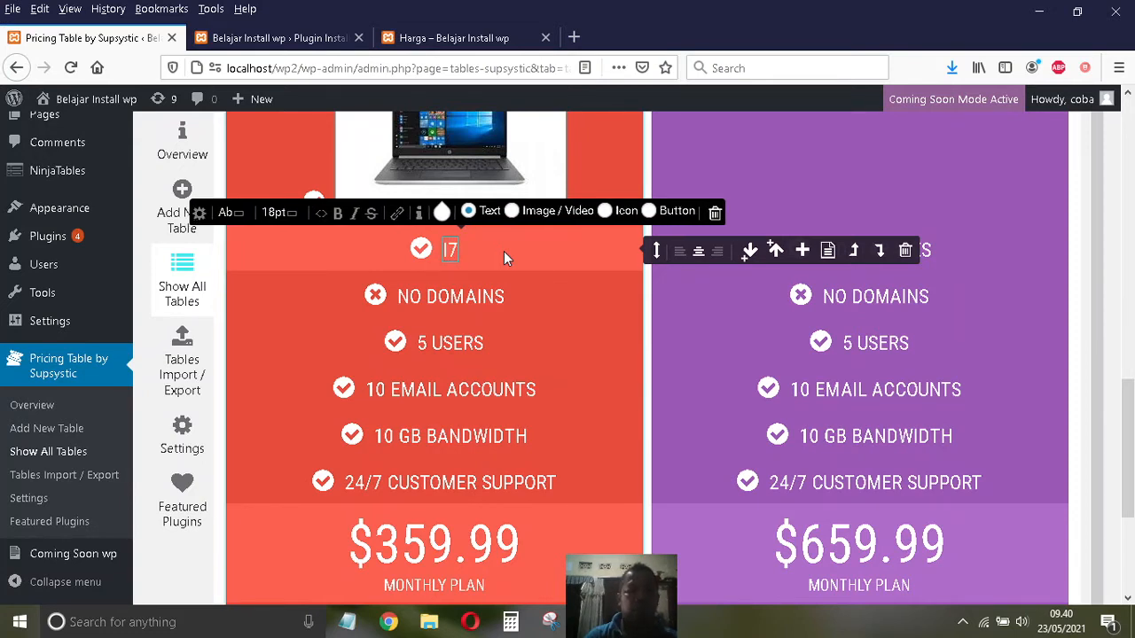
{"action": "type", "text": " GEN 10"}
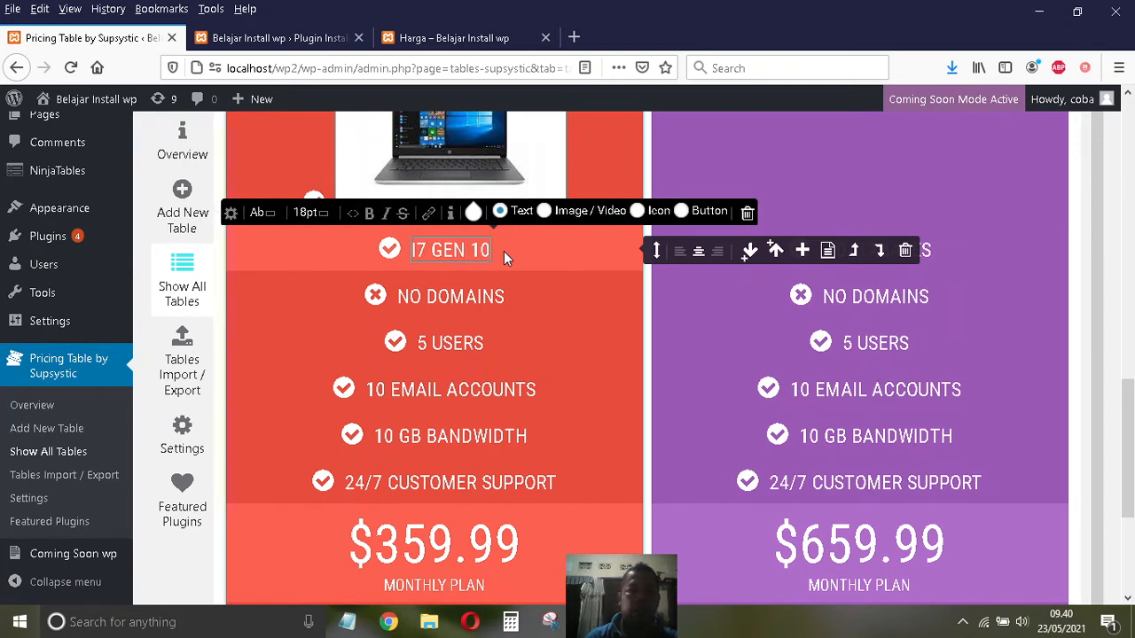
- Replace the NO DOMAINS text in the PAKET HEBOH column with SSD 512 GB
{"action": "left_click", "coordinate": [504, 296]}
{"action": "left_click", "coordinate": [505, 296]}
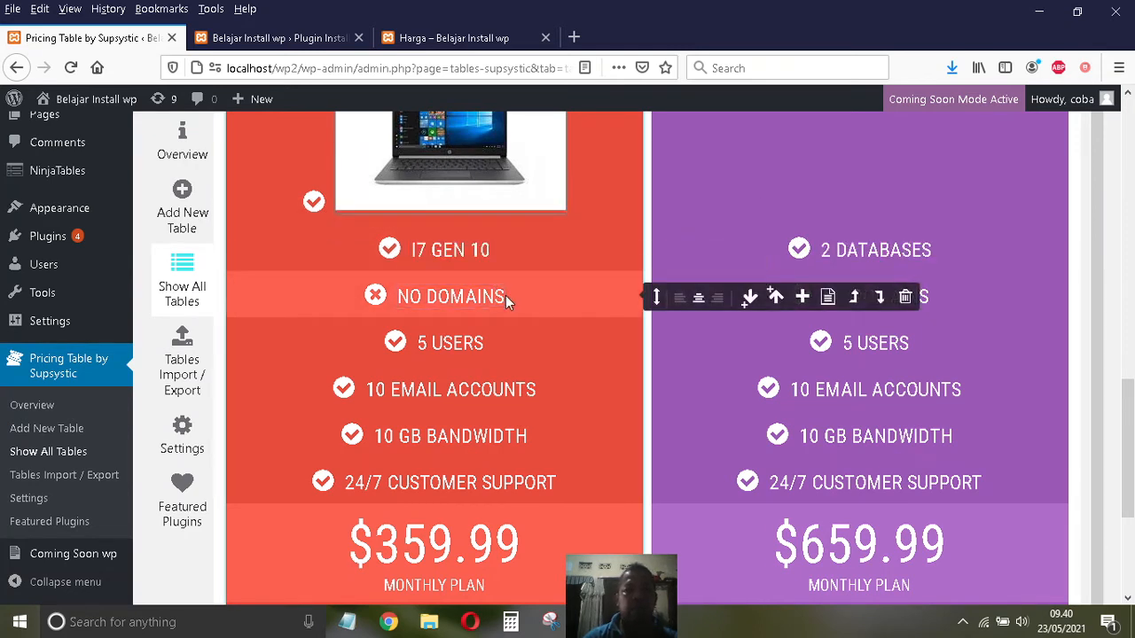
{"action": "left_click", "coordinate": [504, 296]}
{"action": "key", "text": "BackSpace"}
{"action": "key", "text": "BackSpace"}
{"action": "key", "text": "BackSpace"}
{"action": "key", "text": "BackSpace"}
{"action": "key", "text": "BackSpace"}
{"action": "key", "text": "BackSpace"}
{"action": "key", "text": "BackSpace"}
{"action": "key", "text": "BackSpace"}
{"action": "key", "text": "BackSpace"}
{"action": "key", "text": "BackSpace"}
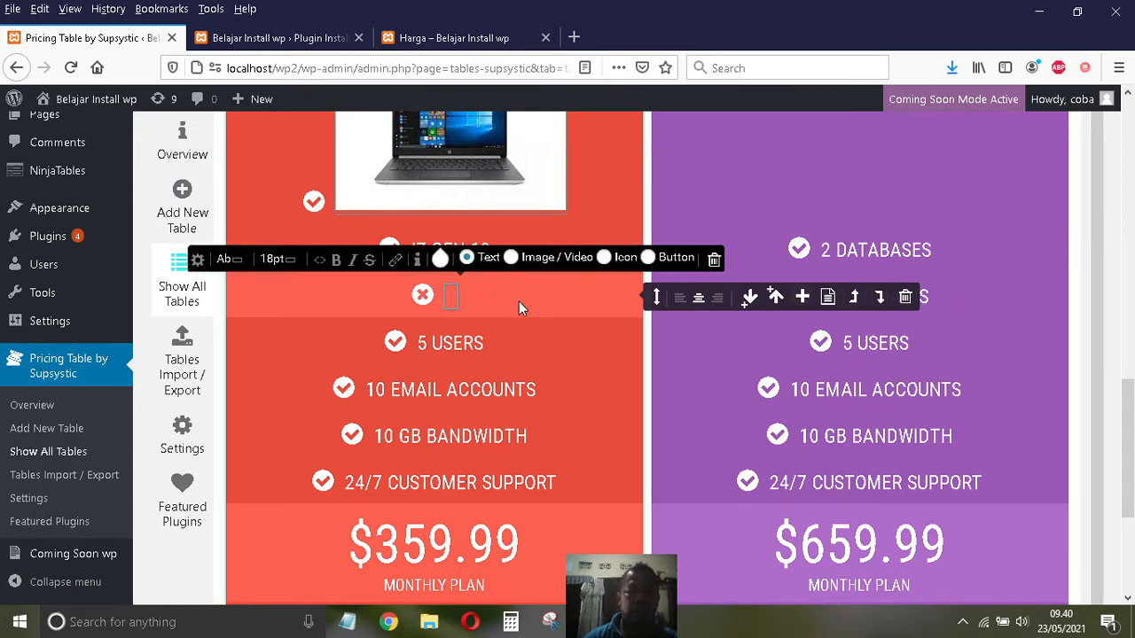
{"action": "type", "text": "SSD"}
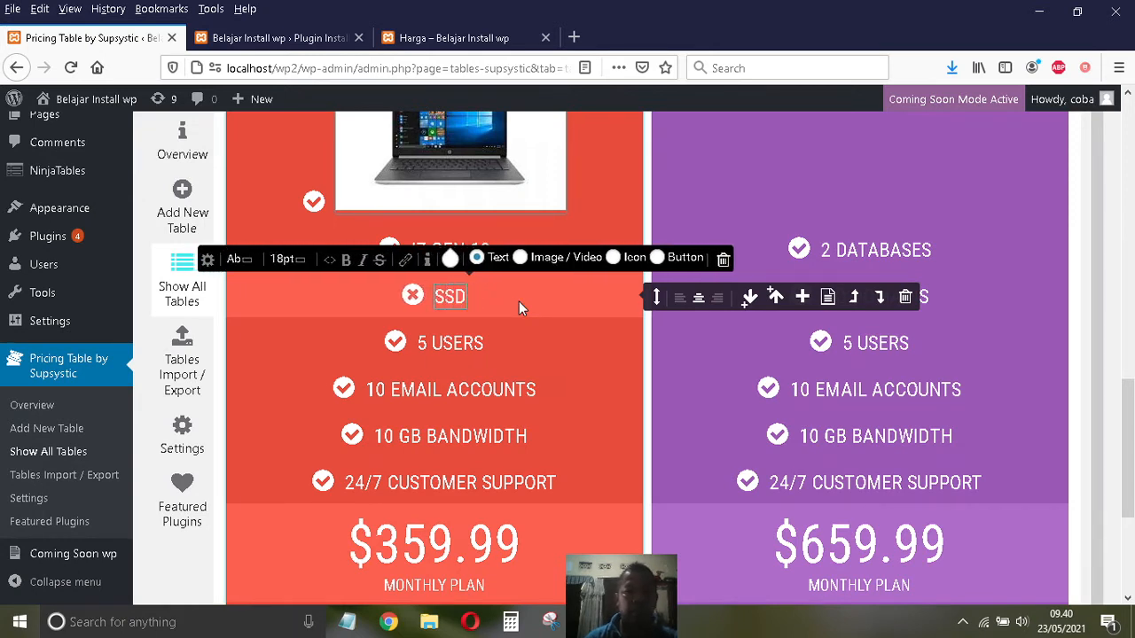
{"action": "type", "text": " 512"}
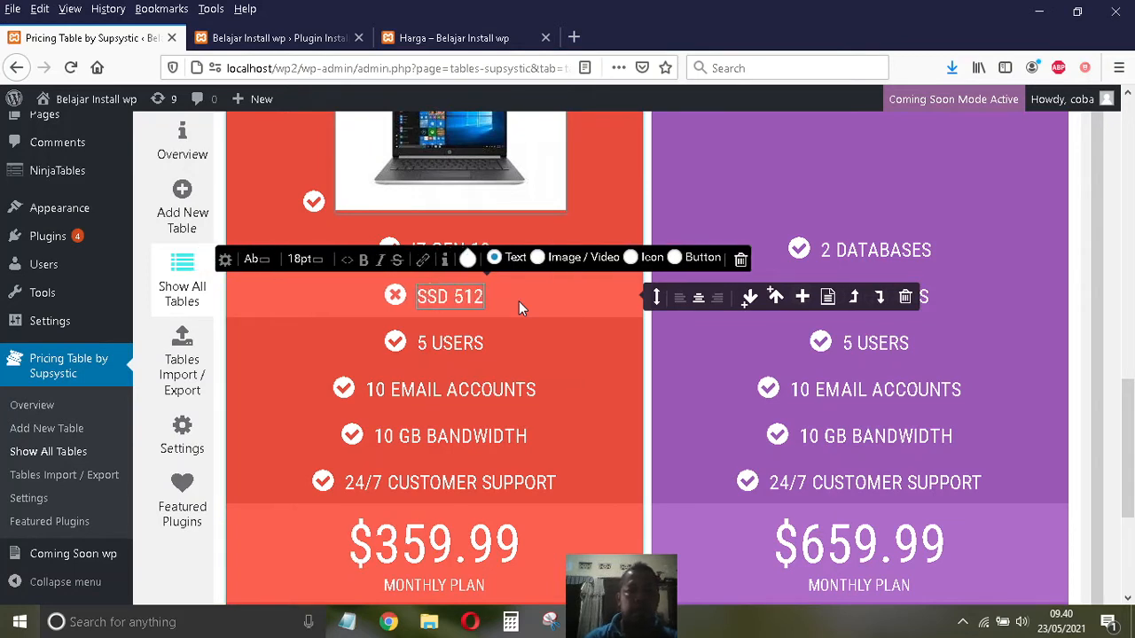
{"action": "type", "text": " GB"}
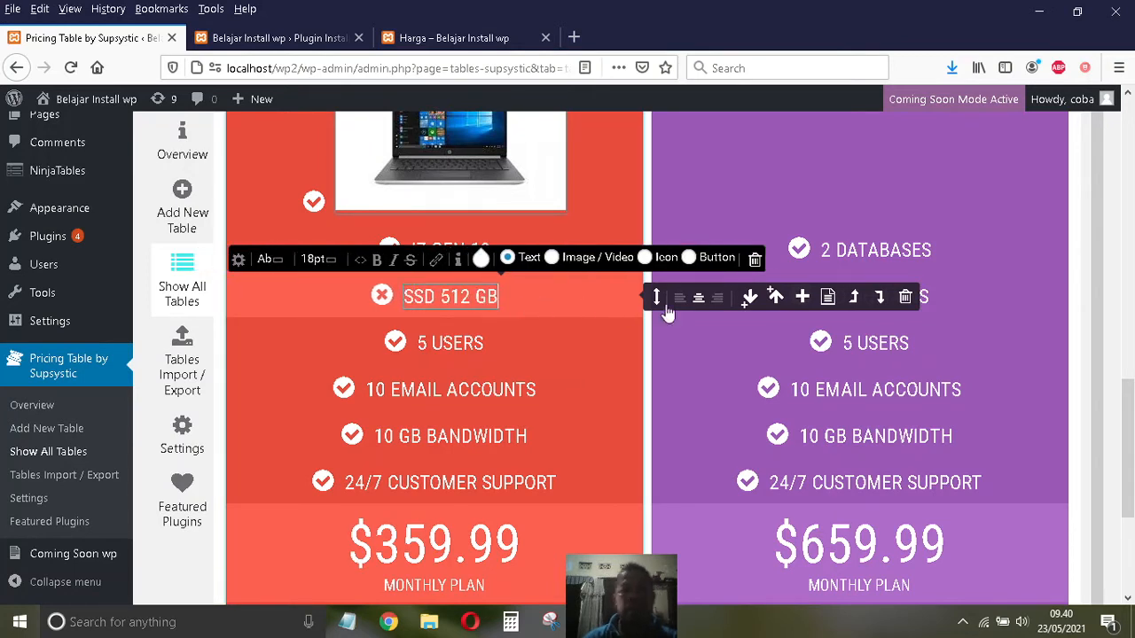
{"action": "left_click", "coordinate": [904, 220]}
- Set the price above MONTHLY PLAN in the red column to 8.000.000
{"action": "scroll", "coordinate": [458, 320], "scroll_direction": "down", "scroll_amount": 5}
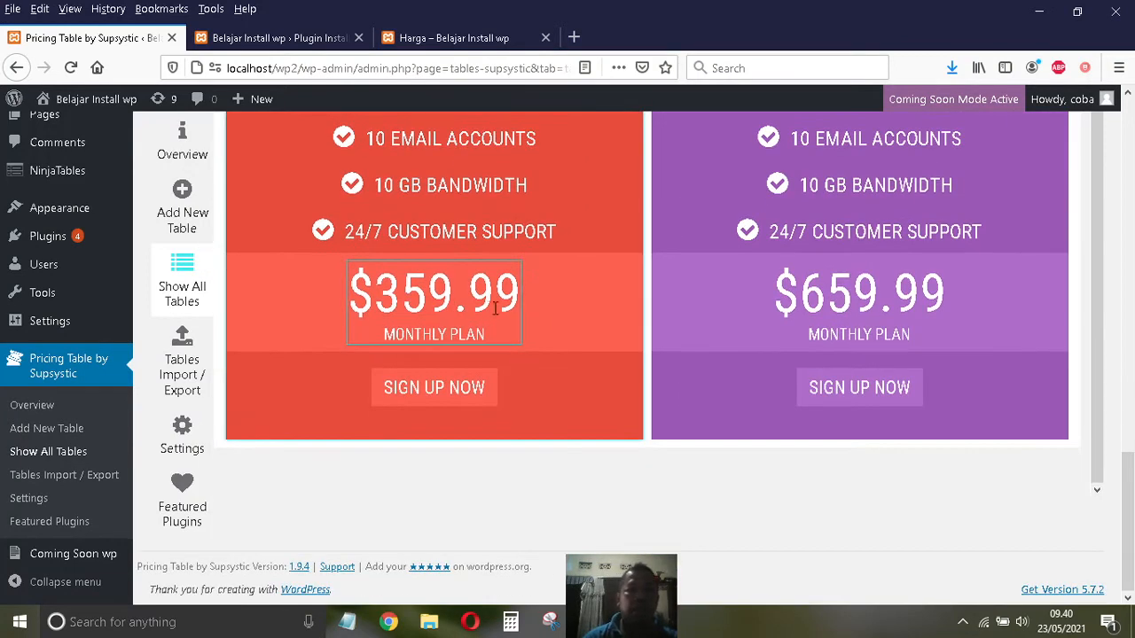
{"action": "left_click", "coordinate": [511, 301]}
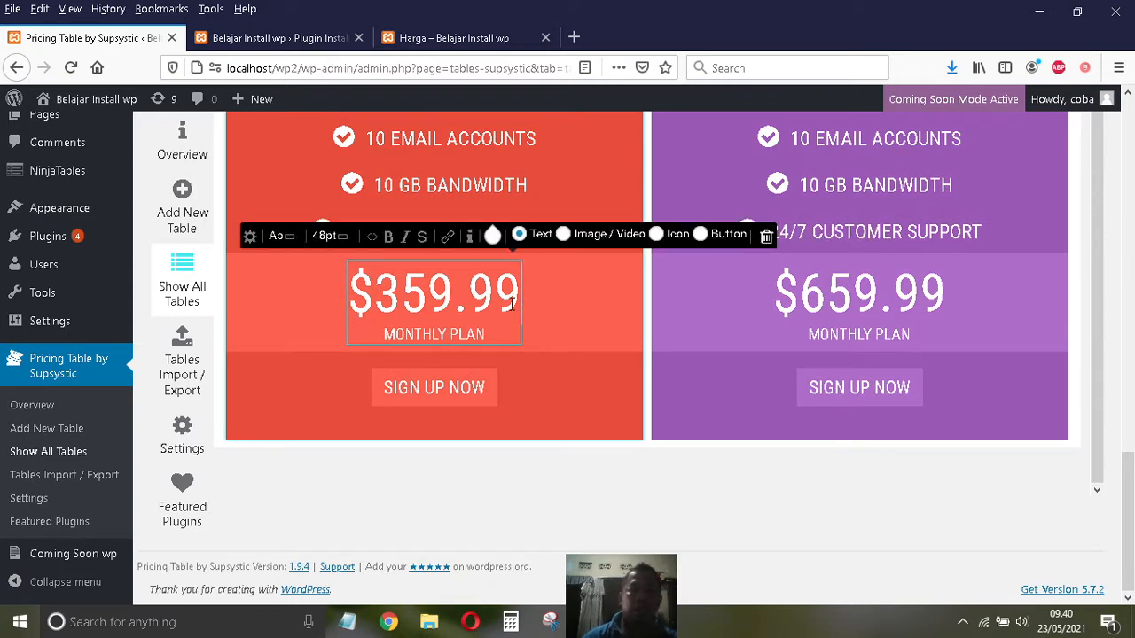
{"action": "key", "text": "BackSpace"}
{"action": "key", "text": "BackSpace"}
{"action": "key", "text": "BackSpace"}
{"action": "key", "text": "BackSpace"}
{"action": "key", "text": "BackSpace"}
{"action": "key", "text": "BackSpace"}
{"action": "key", "text": "BackSpace"}
{"action": "left_click", "coordinate": [510, 303]}
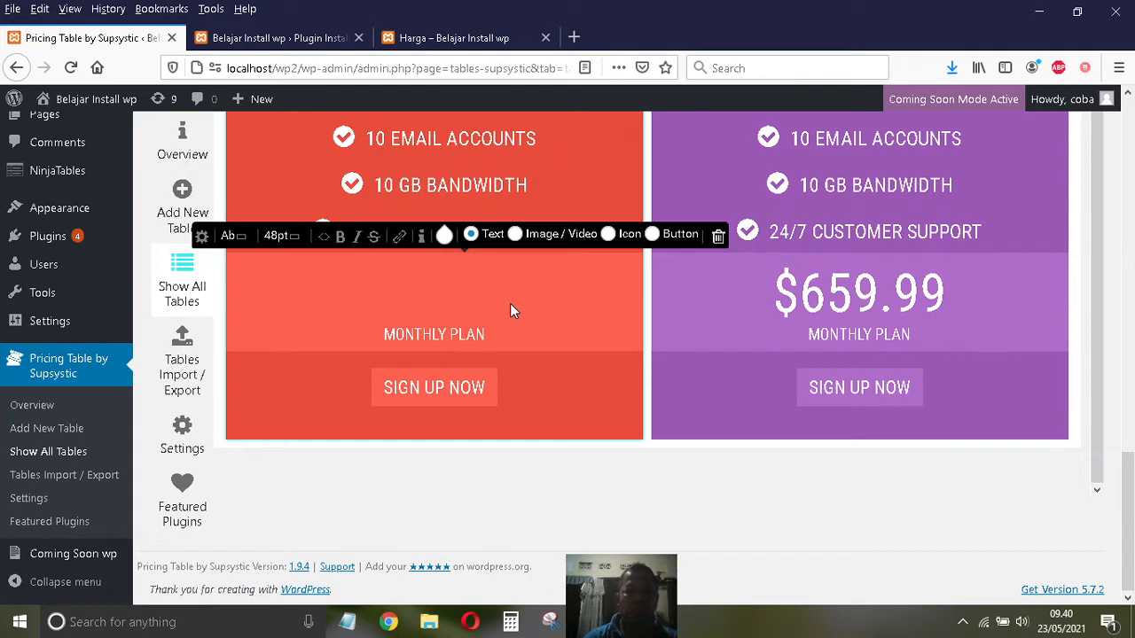
{"action": "type", "text": "8.00"}
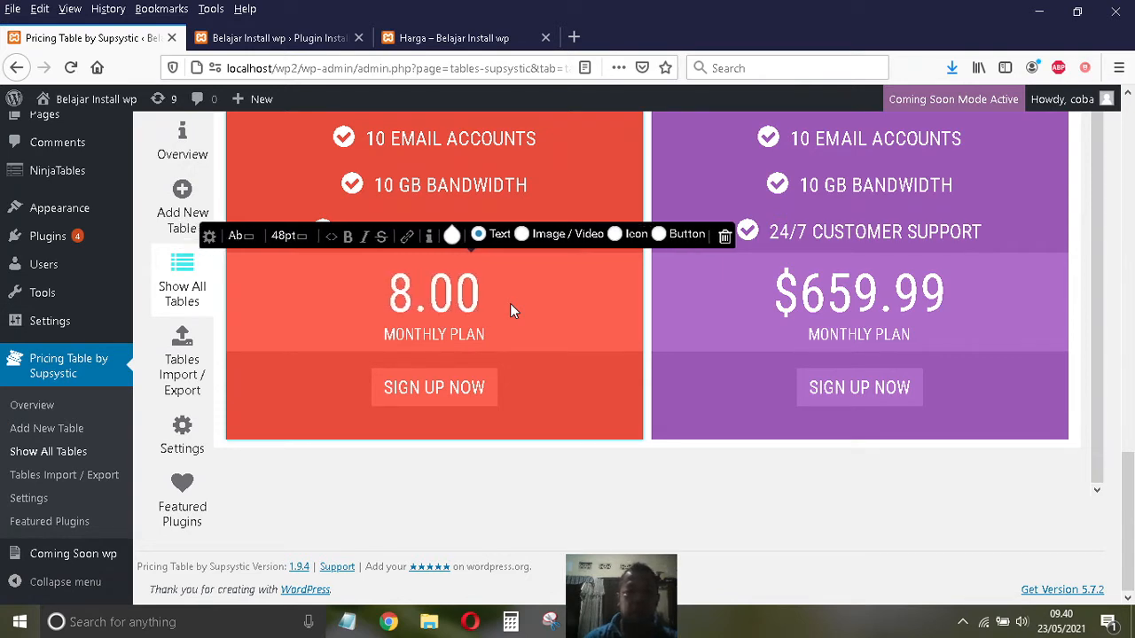
{"action": "type", "text": "0."}
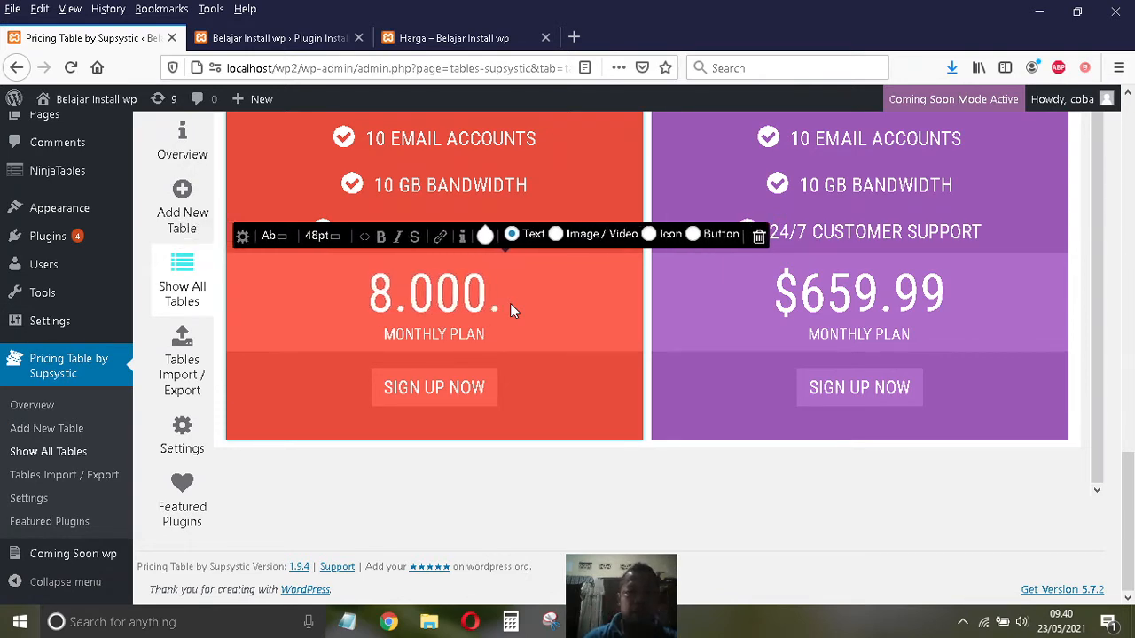
{"action": "type", "text": "000"}
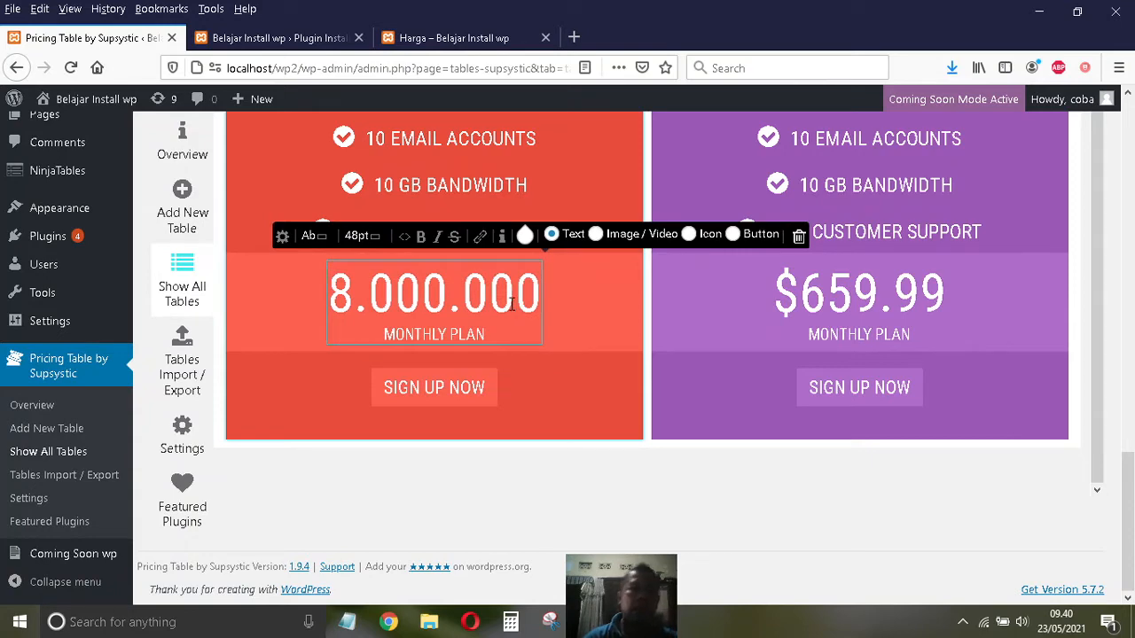
{"action": "left_click", "coordinate": [864, 296]}
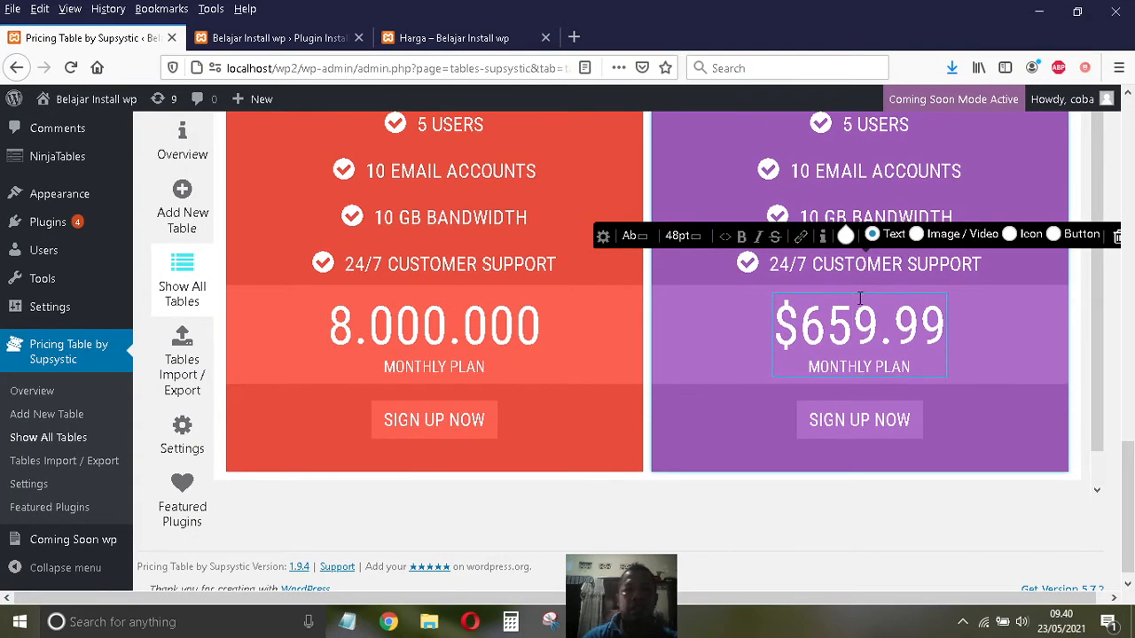
- Replace the UNLIMITED title of the purple column with PAKET WOW
{"action": "scroll", "coordinate": [864, 296], "scroll_direction": "up", "scroll_amount": 4}
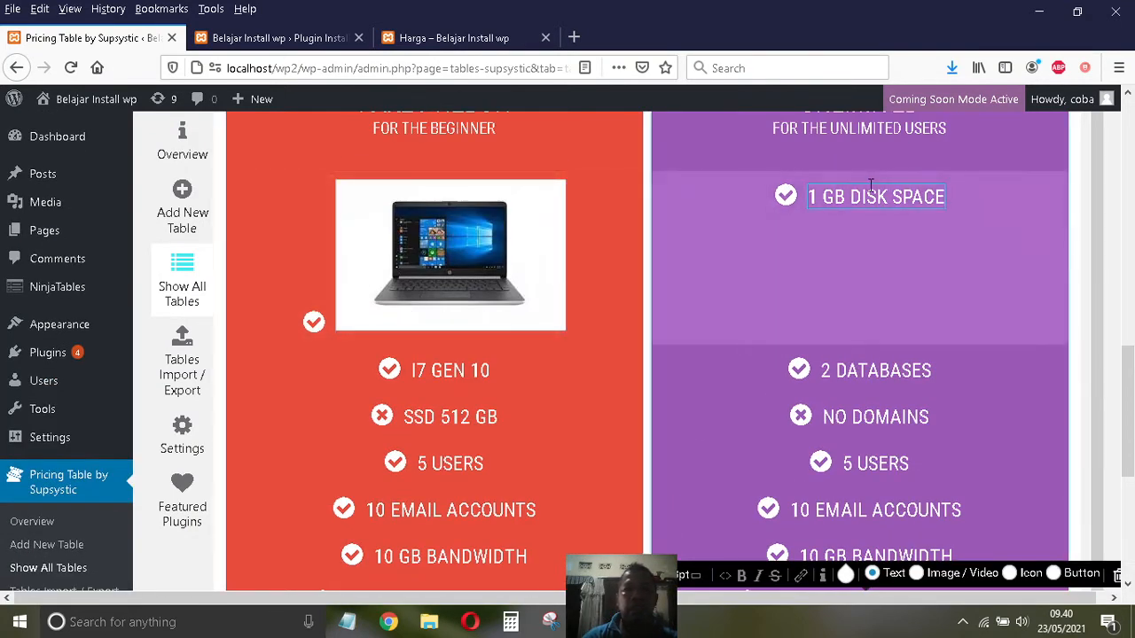
{"action": "scroll", "coordinate": [868, 184], "scroll_direction": "up", "scroll_amount": 2}
{"action": "left_click", "coordinate": [912, 272]}
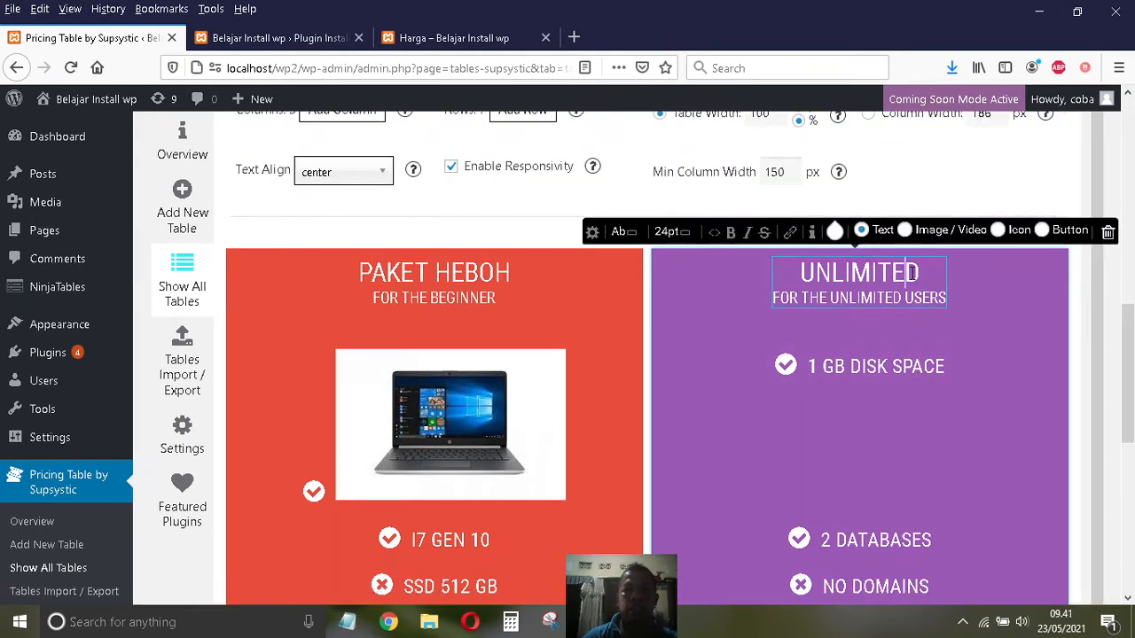
{"action": "key", "text": "BackSpace"}
{"action": "key", "text": "BackSpace"}
{"action": "key", "text": "BackSpace"}
{"action": "key", "text": "BackSpace"}
{"action": "key", "text": "BackSpace"}
{"action": "key", "text": "BackSpace"}
{"action": "key", "text": "BackSpace"}
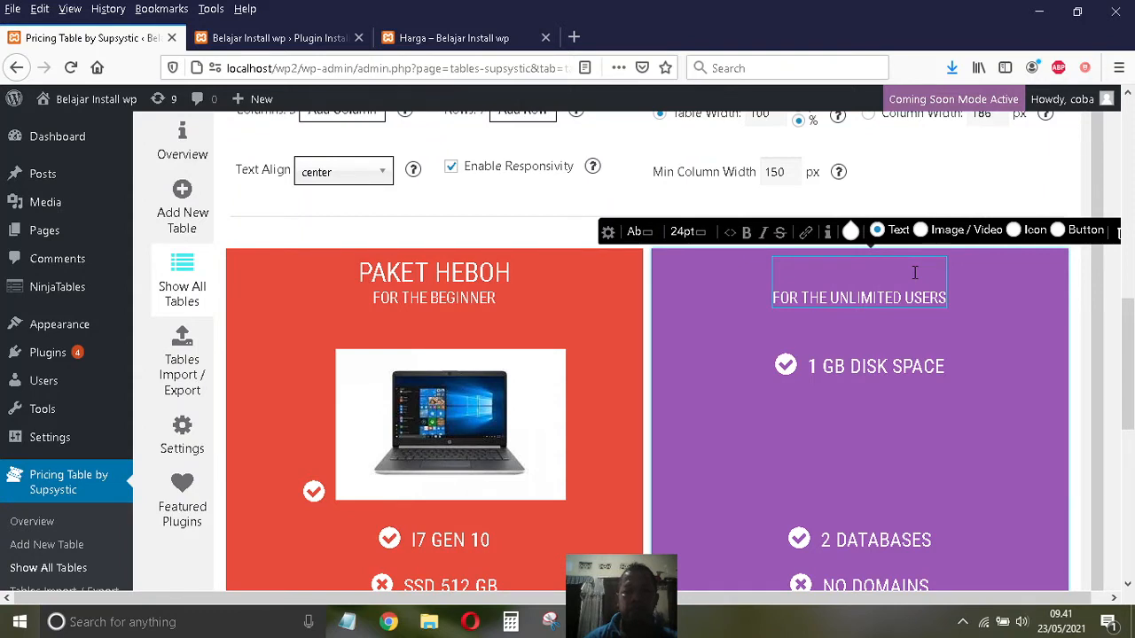
{"action": "type", "text": "AK"}
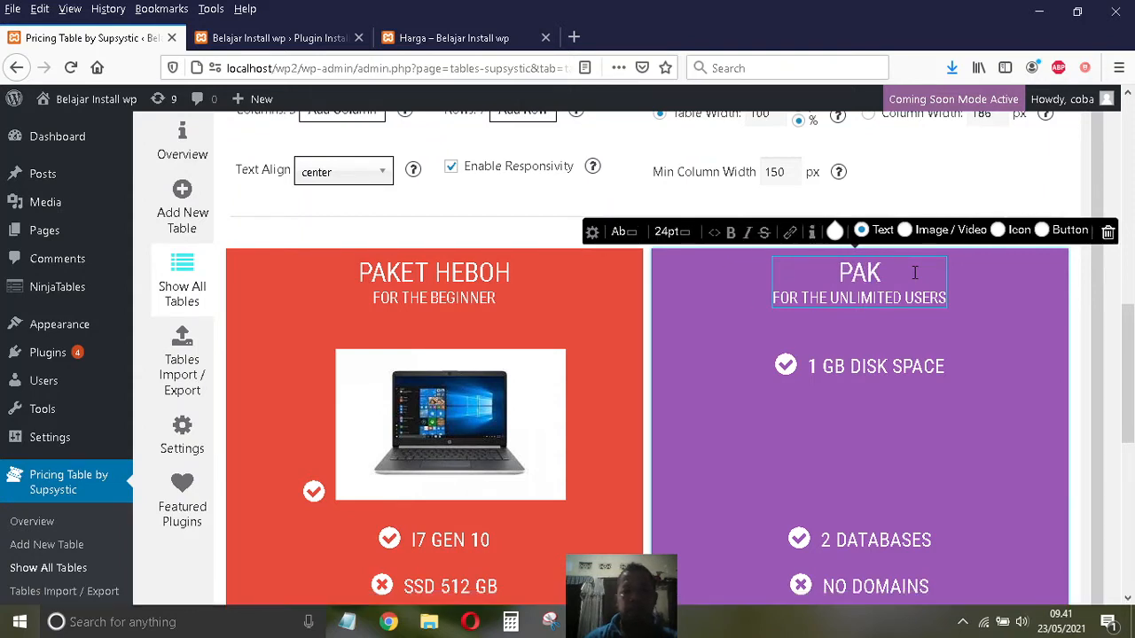
{"action": "type", "text": "ET"}
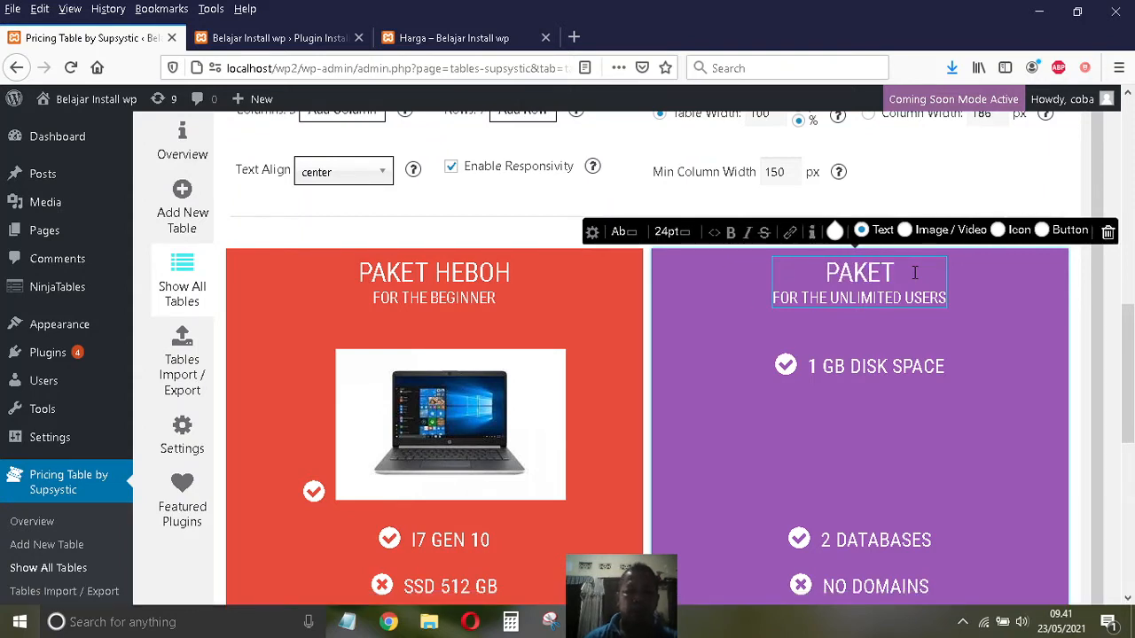
{"action": "type", "text": " WOW"}
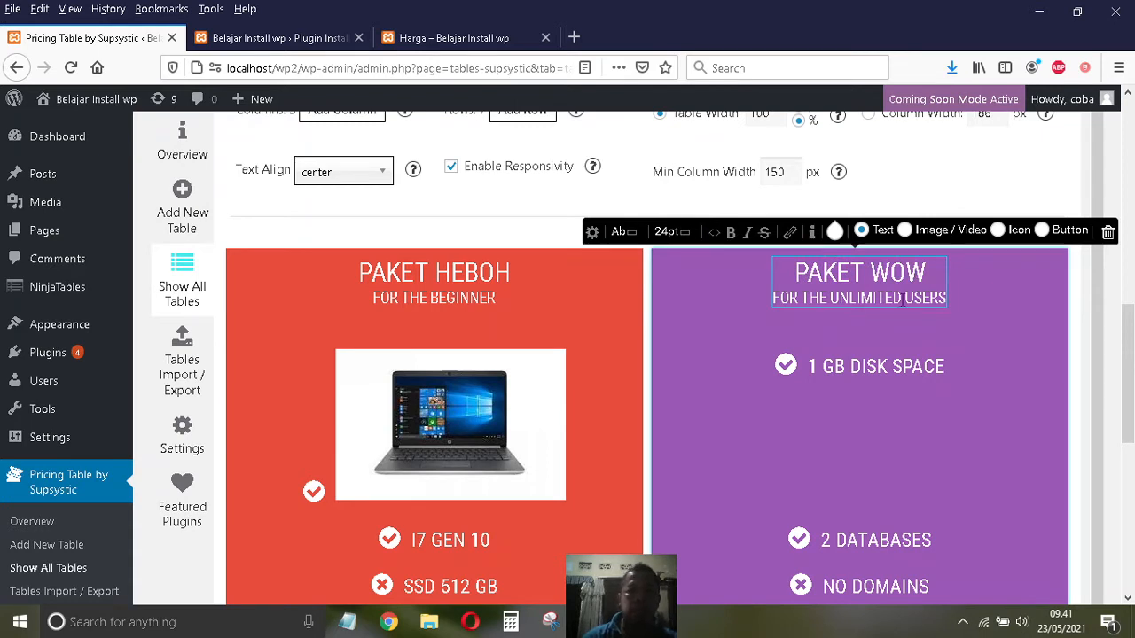
- Replace the 1 GB DISK SPACE text in the PAKET WOW column with the laptop2.jpg image from the media library
{"action": "left_click", "coordinate": [875, 367]}
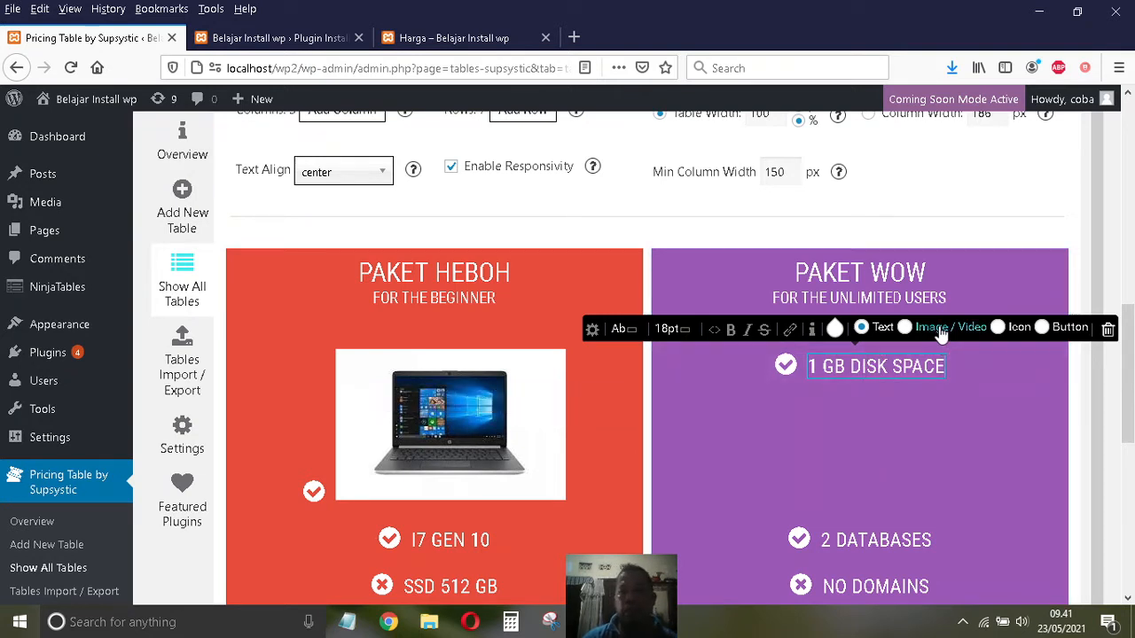
{"action": "left_click", "coordinate": [932, 328]}
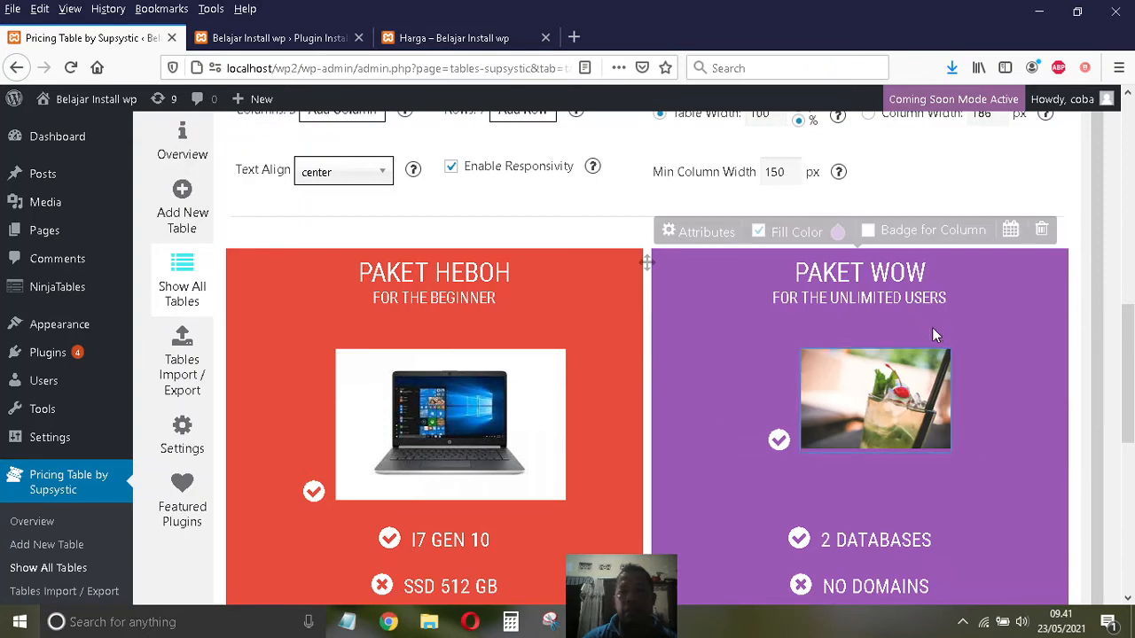
{"action": "left_click", "coordinate": [873, 397]}
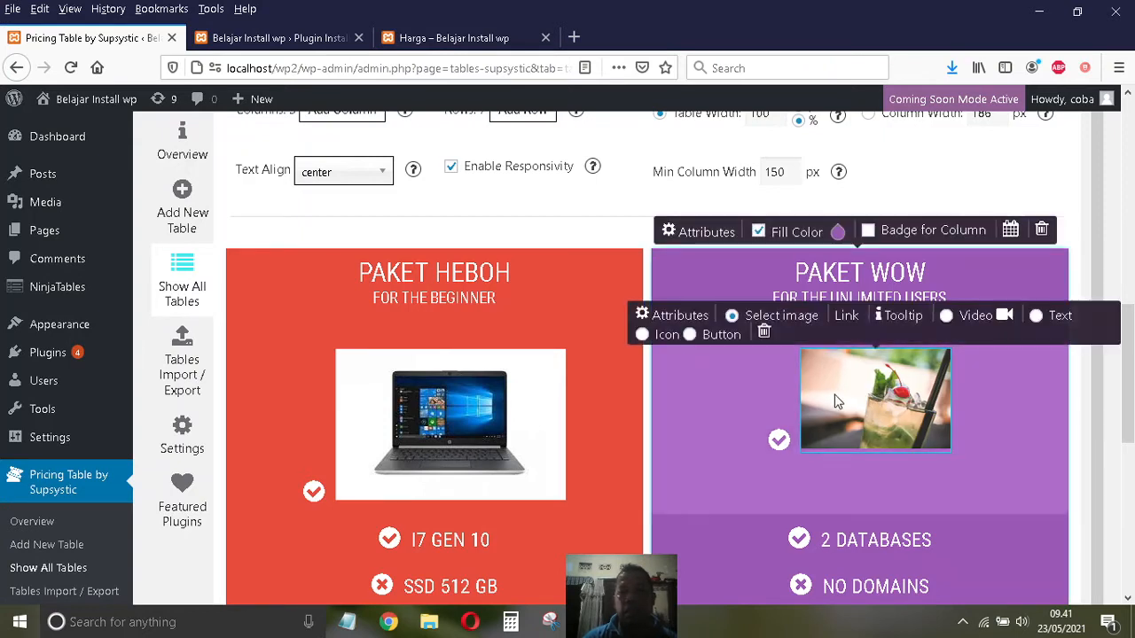
{"action": "left_click", "coordinate": [781, 326]}
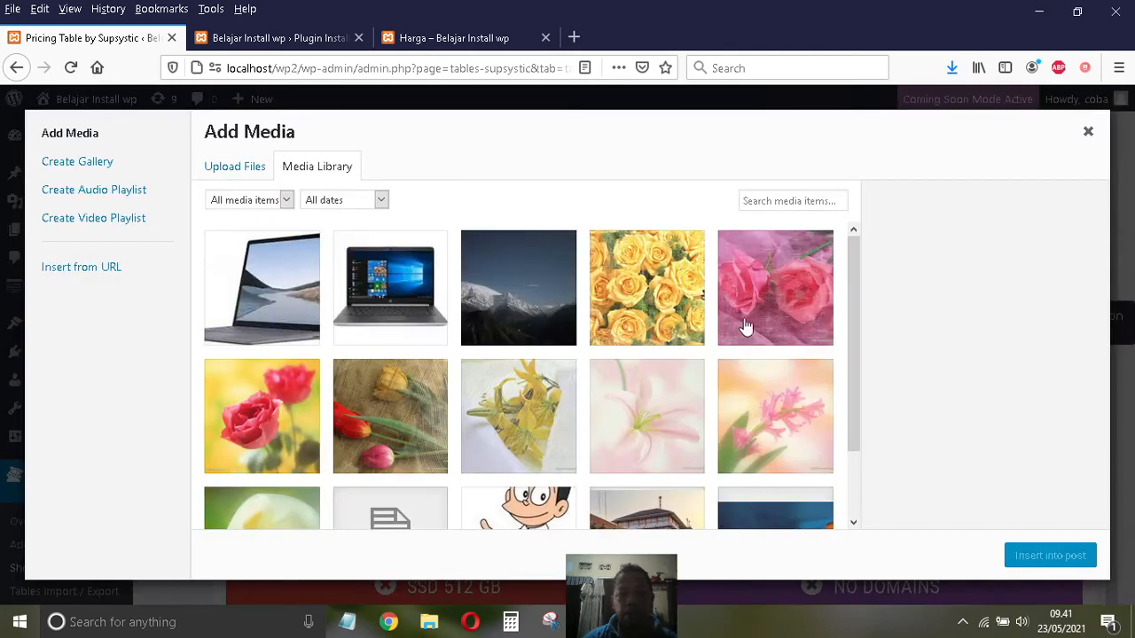
{"action": "left_click", "coordinate": [242, 303]}
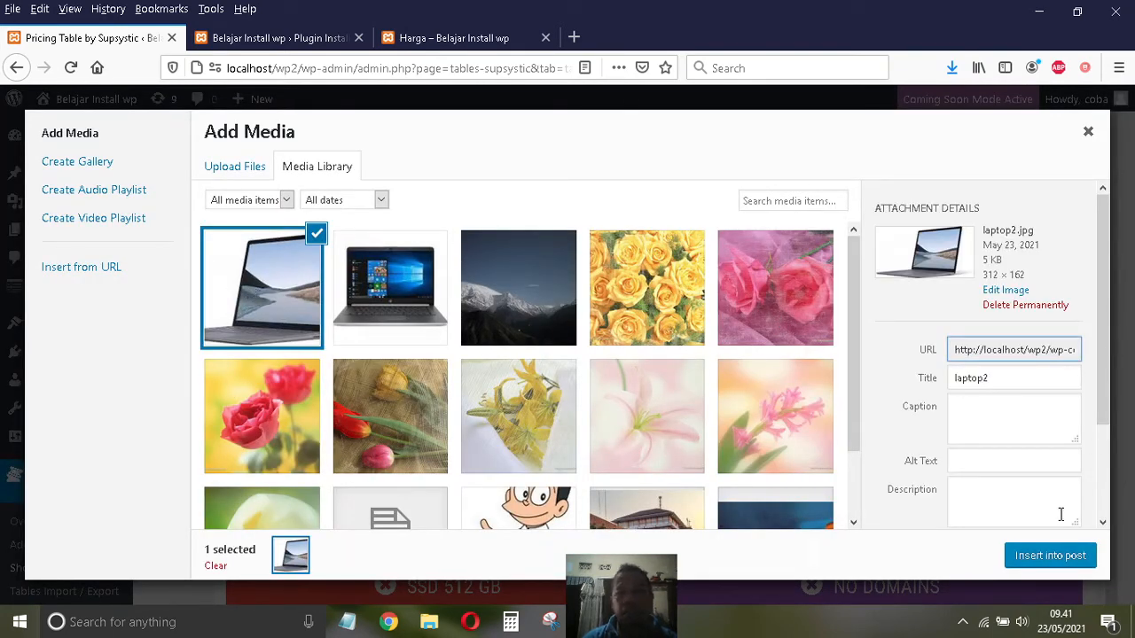
{"action": "left_click", "coordinate": [1051, 555]}
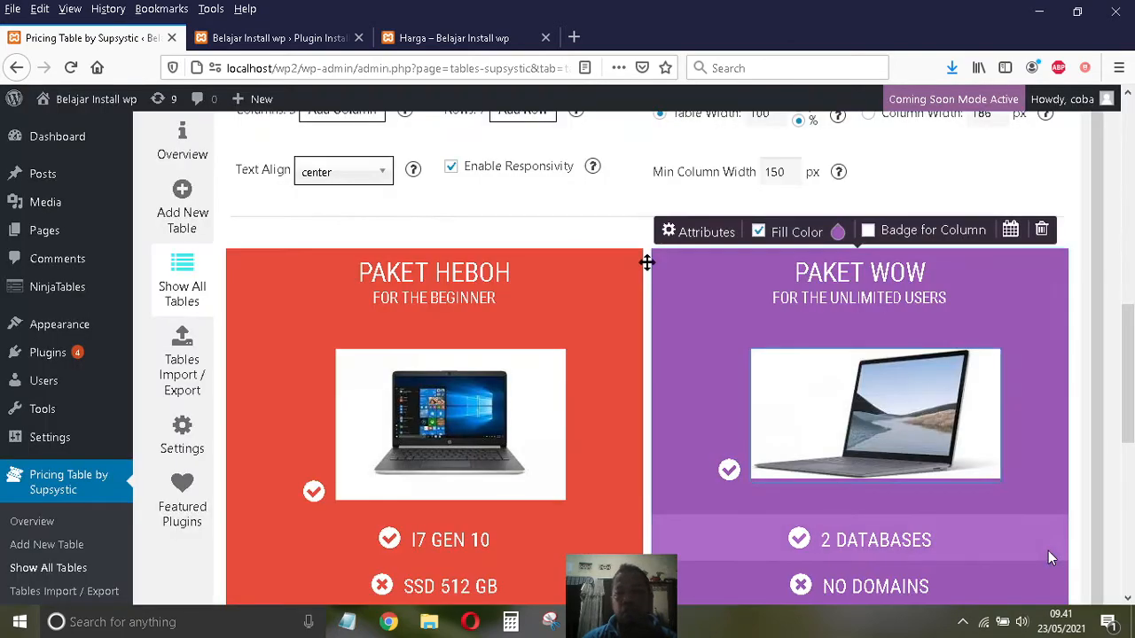
- Change the SIGN UP NOW button text in the red PAKET HEBOH column to REVIEWS
{"action": "scroll", "coordinate": [825, 399], "scroll_direction": "down", "scroll_amount": 6}
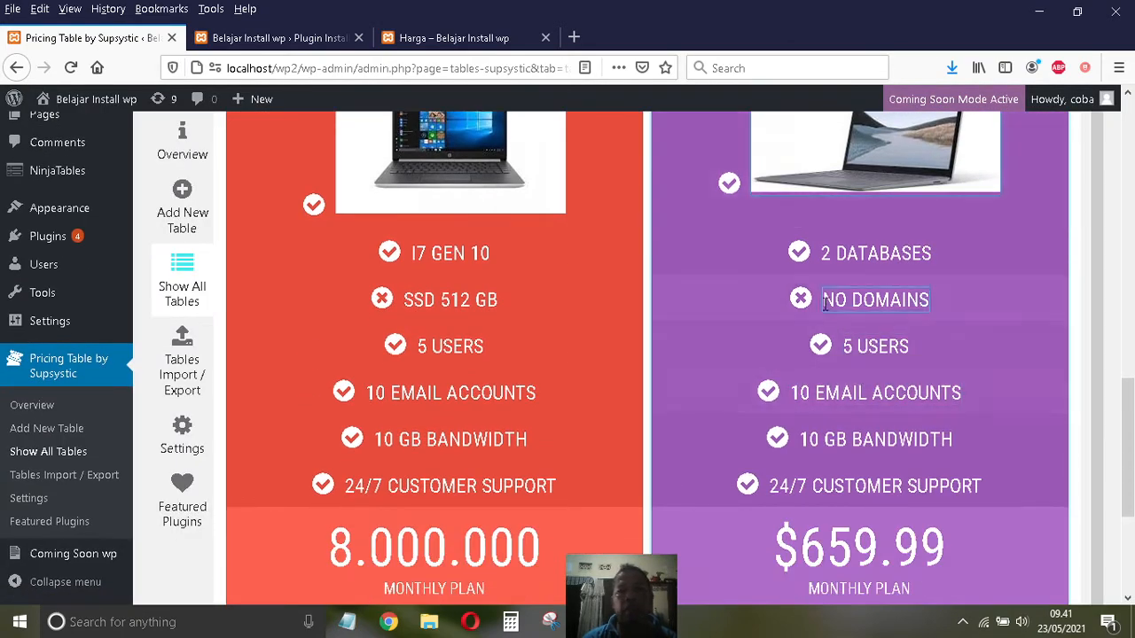
{"action": "scroll", "coordinate": [702, 301], "scroll_direction": "up", "scroll_amount": 7}
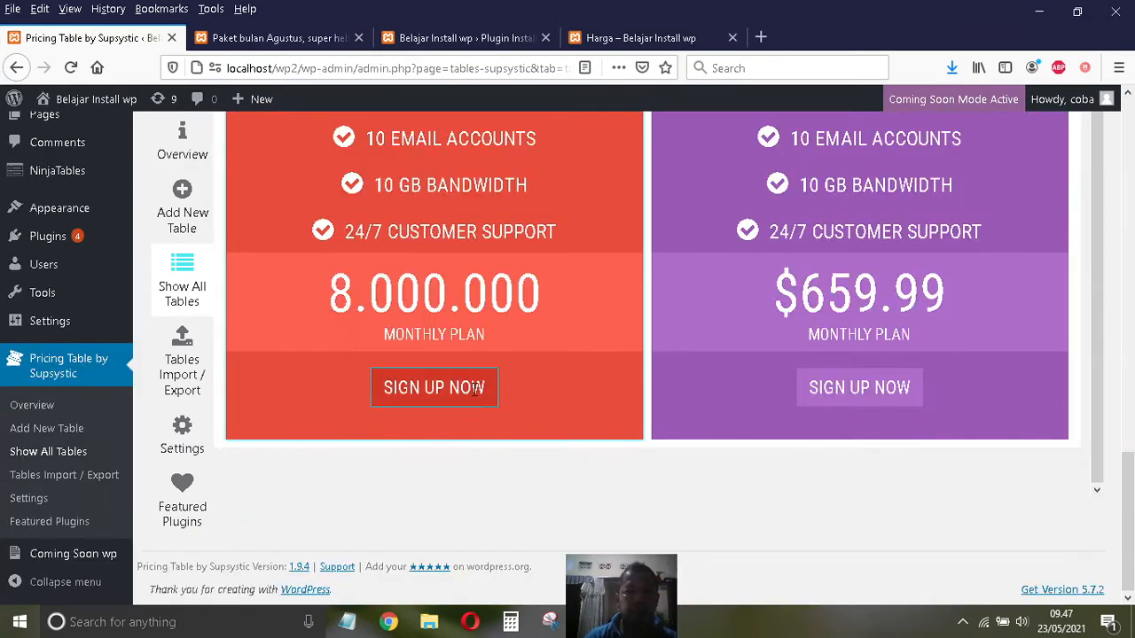
{"action": "mouse_move", "coordinate": [484, 388]}
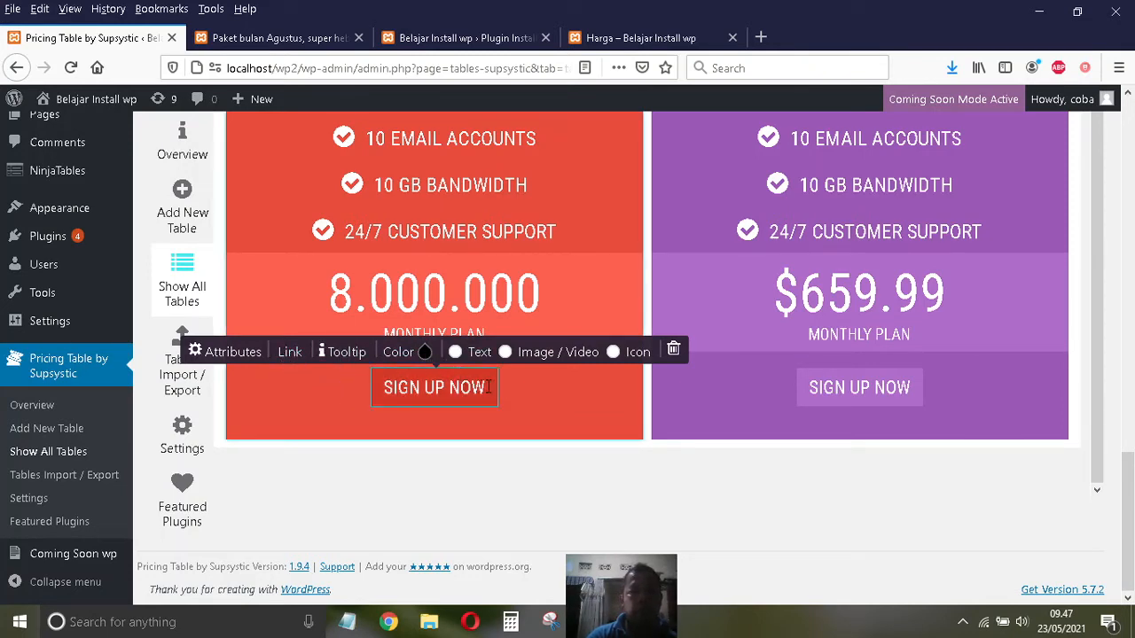
{"action": "left_click_drag", "start_coordinate": [489, 387], "coordinate": [378, 388]}
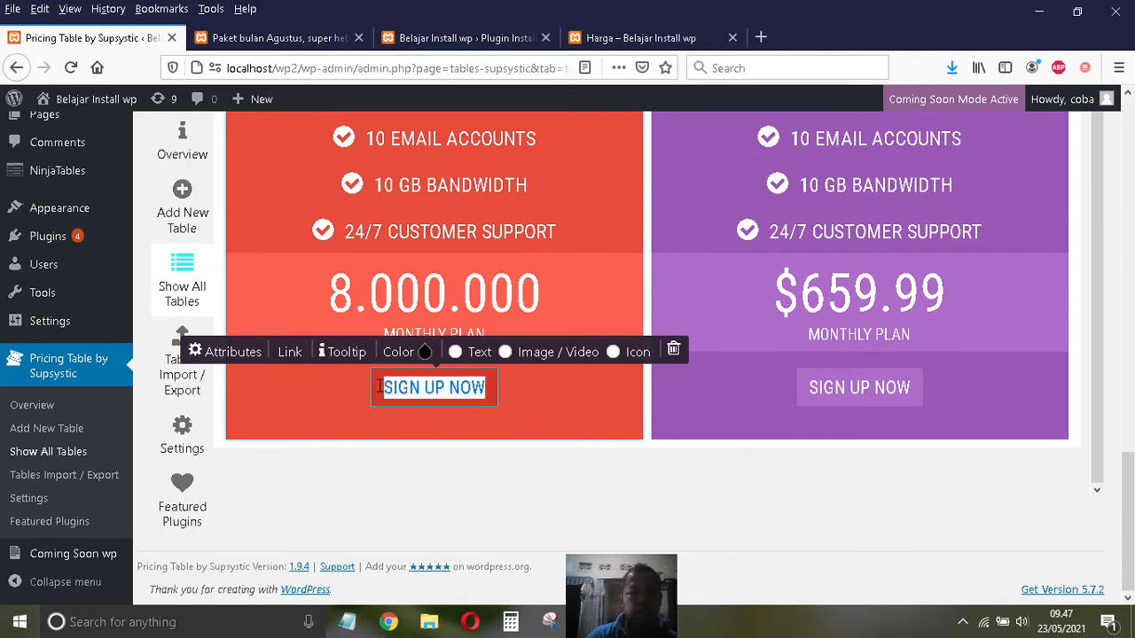
{"action": "left_click", "coordinate": [479, 387]}
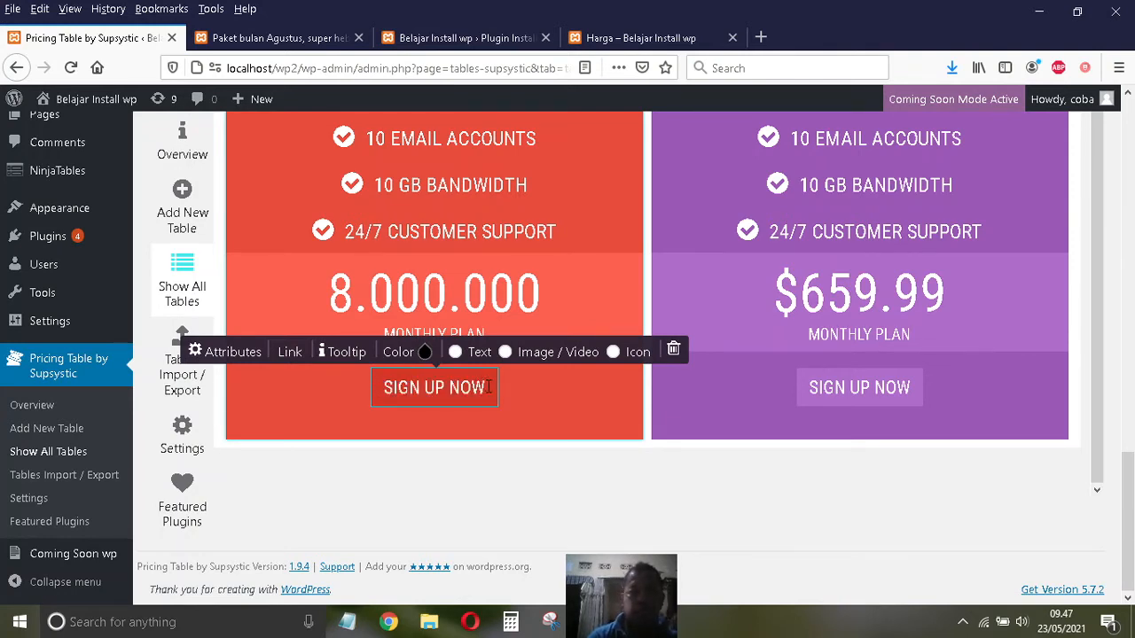
{"action": "key", "text": "BackSpace"}
{"action": "key", "text": "BackSpace"}
{"action": "key", "text": "BackSpace"}
{"action": "key", "text": "BackSpace"}
{"action": "key", "text": "BackSpace"}
{"action": "key", "text": "BackSpace"}
{"action": "key", "text": "BackSpace"}
{"action": "key", "text": "BackSpace"}
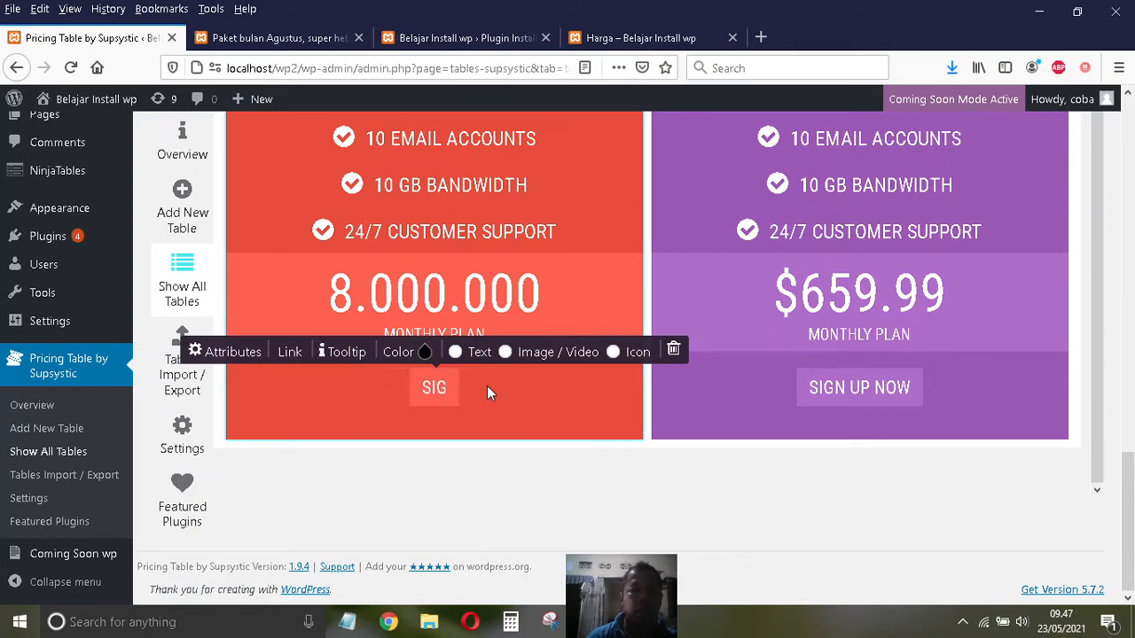
{"action": "key", "text": "BackSpace"}
{"action": "key", "text": "BackSpace"}
{"action": "key", "text": "BackSpace"}
{"action": "type", "text": "RE"}
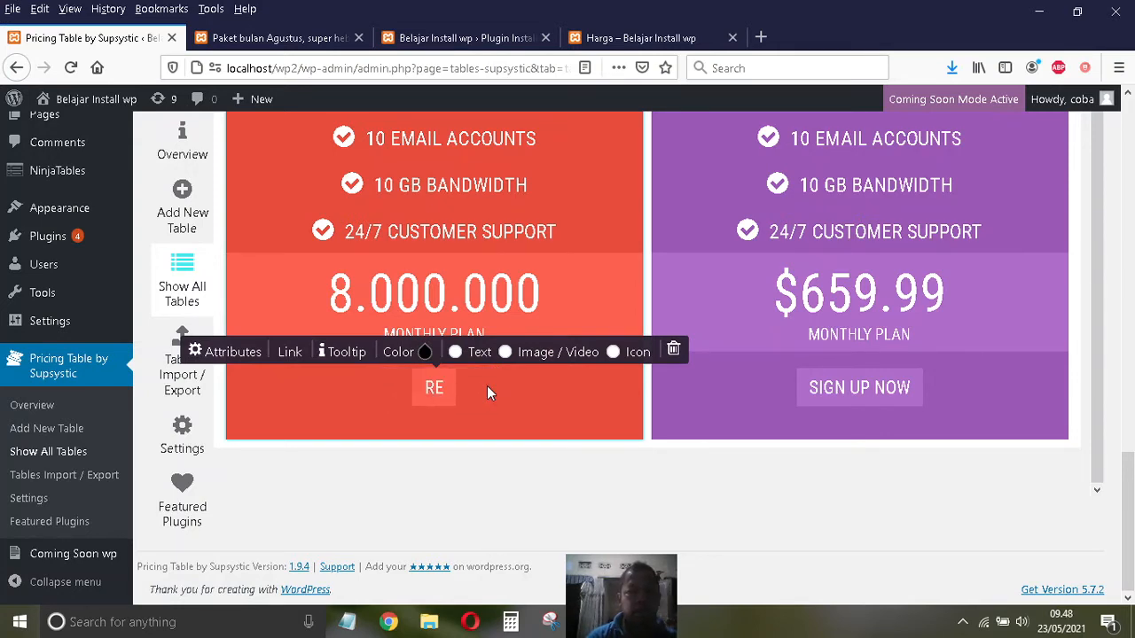
{"action": "type", "text": "VIEW"}
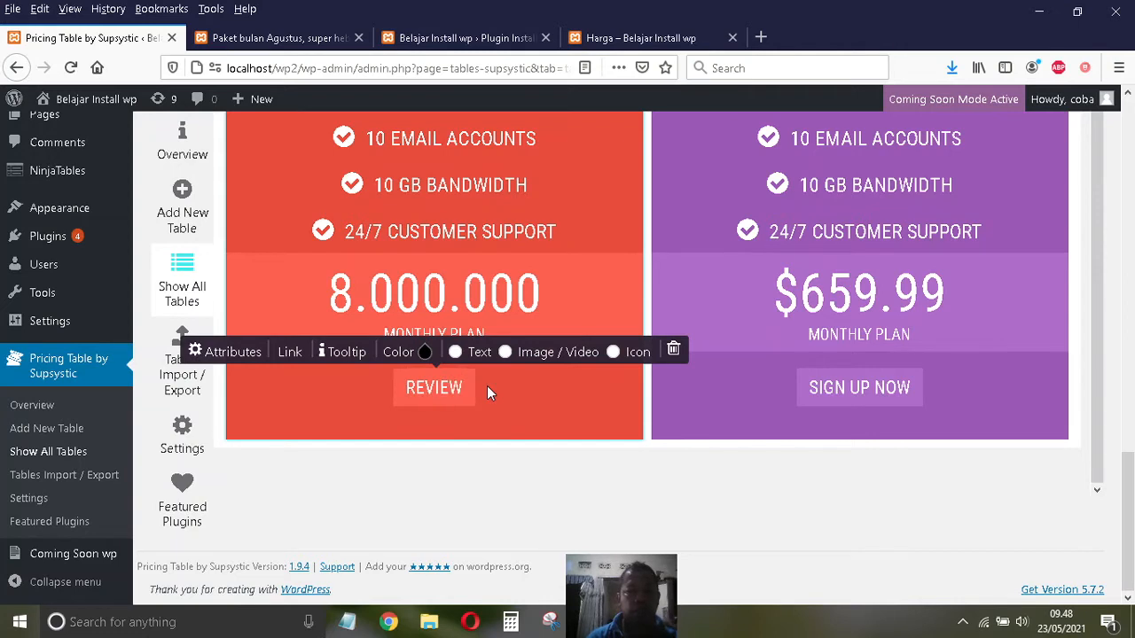
{"action": "type", "text": "S"}
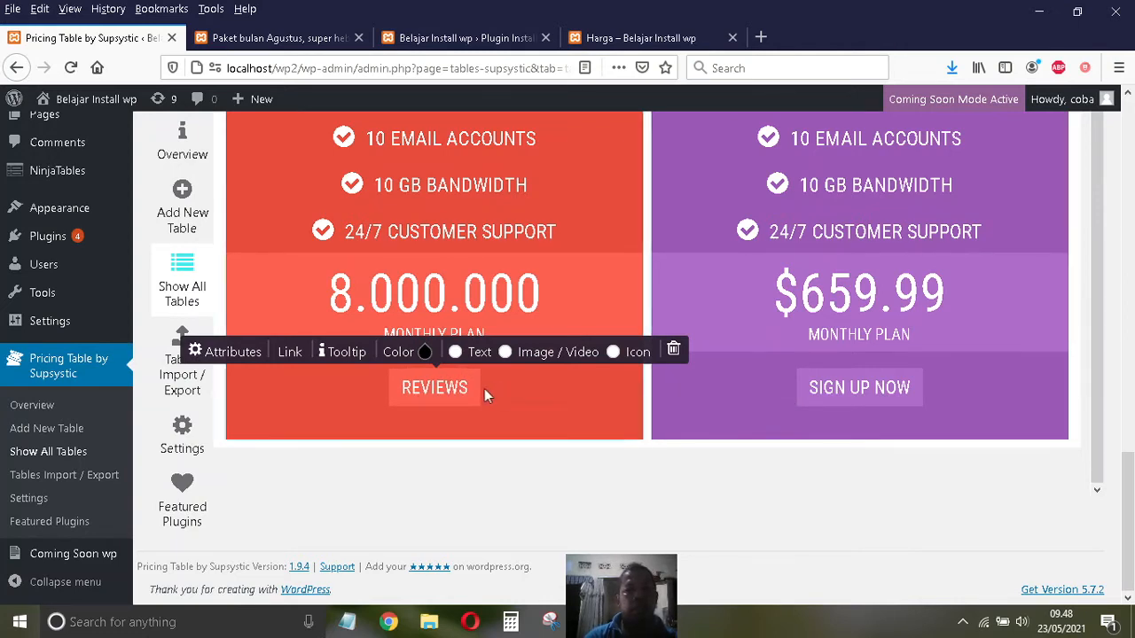
- Change the SIGN UP NOW button text in the purple PAKET WOW column to SELENGKAPNYA
{"action": "left_click", "coordinate": [851, 387]}
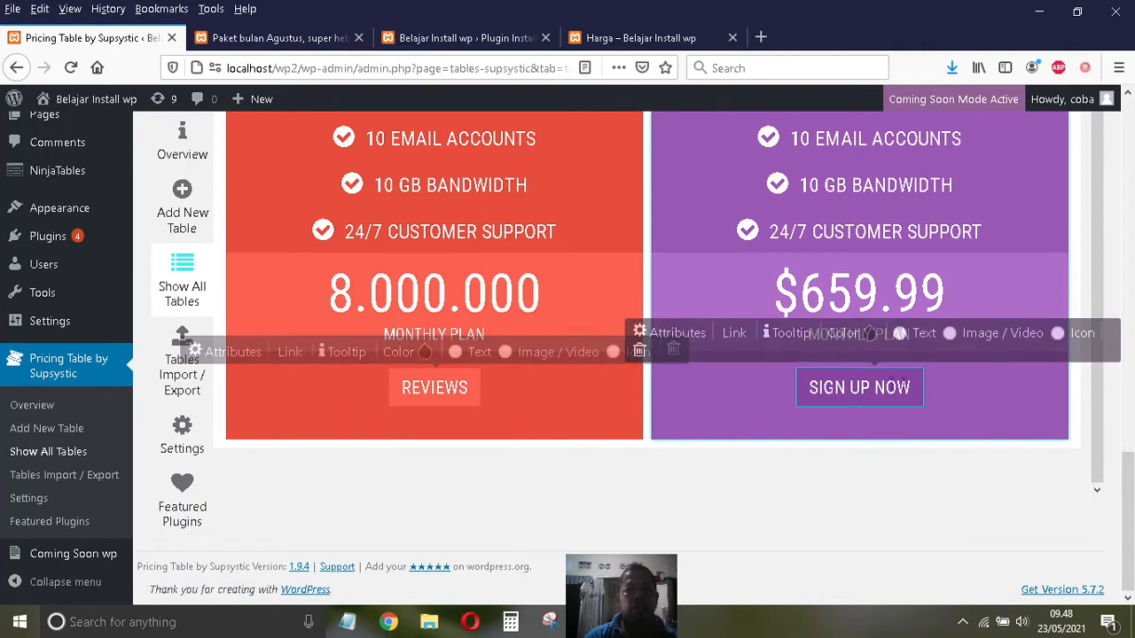
{"action": "left_click", "coordinate": [898, 381]}
{"action": "key", "text": "BackSpace"}
{"action": "key", "text": "BackSpace"}
{"action": "key", "text": "BackSpace"}
{"action": "key", "text": "BackSpace"}
{"action": "key", "text": "BackSpace"}
{"action": "key", "text": "BackSpace"}
{"action": "key", "text": "BackSpace"}
{"action": "key", "text": "BackSpace"}
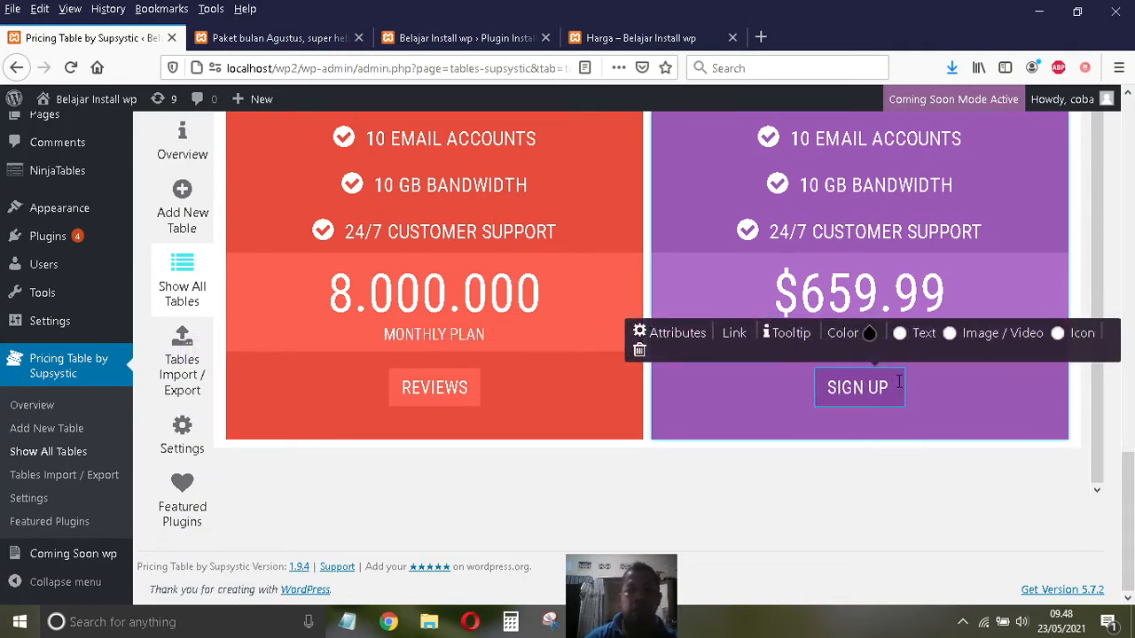
{"action": "key", "text": "BackSpace"}
{"action": "key", "text": "BackSpace"}
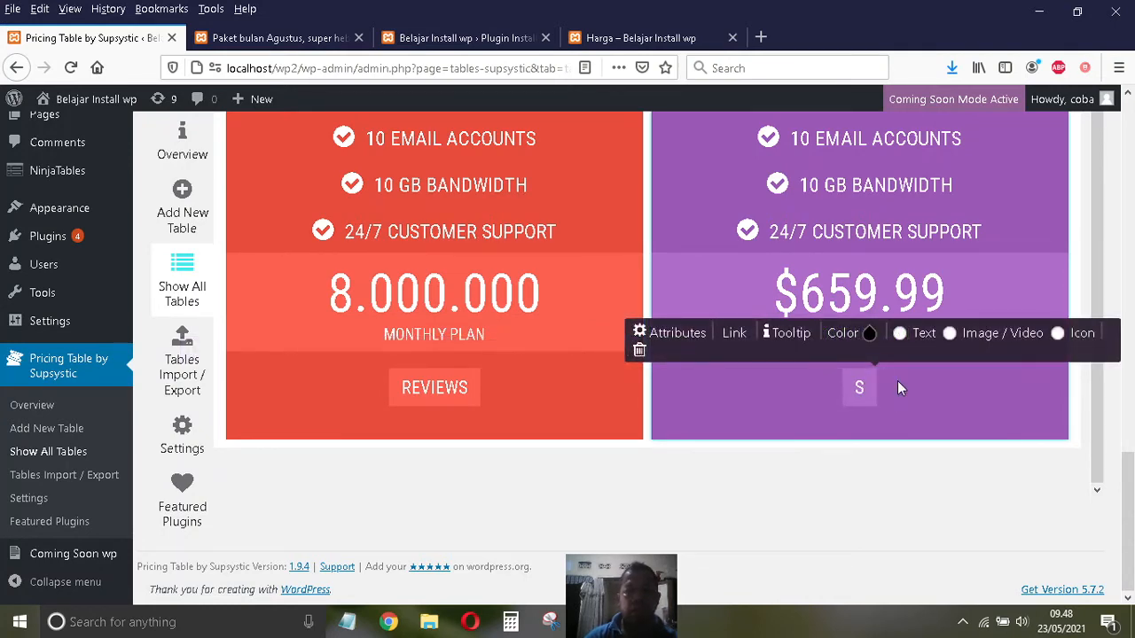
{"action": "type", "text": "ELE"}
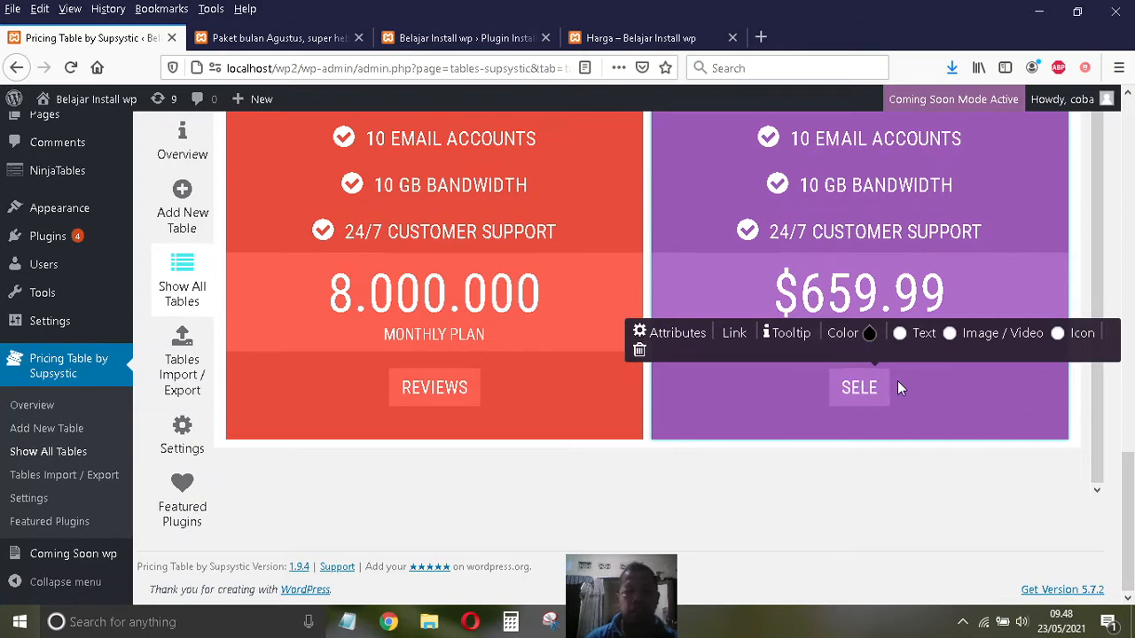
{"action": "type", "text": "NGK"}
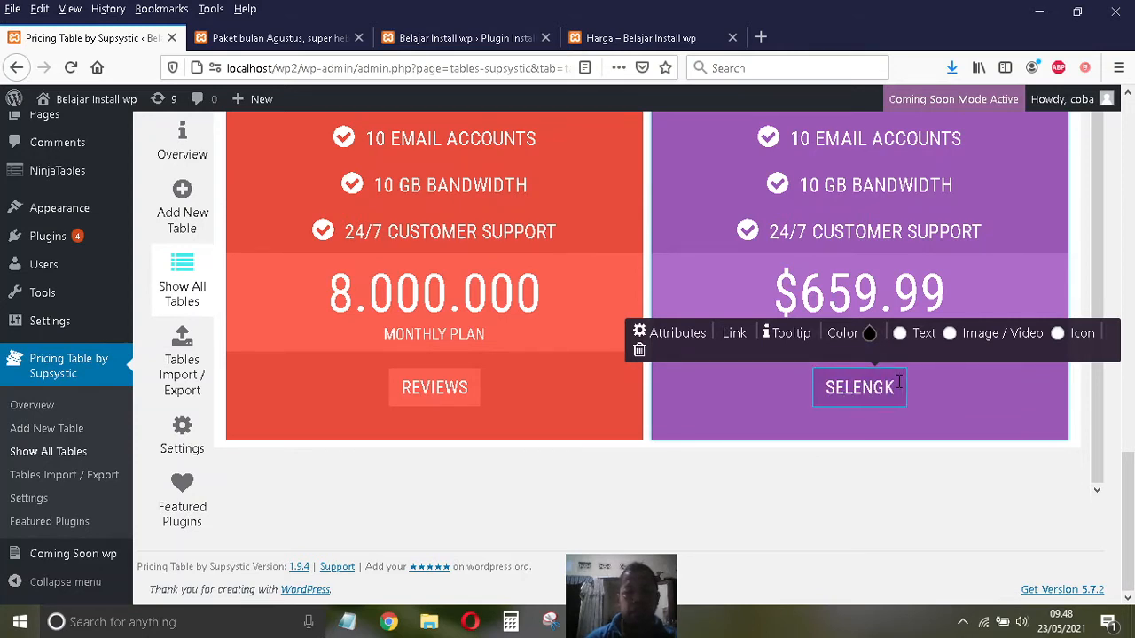
{"action": "type", "text": "ANP"}
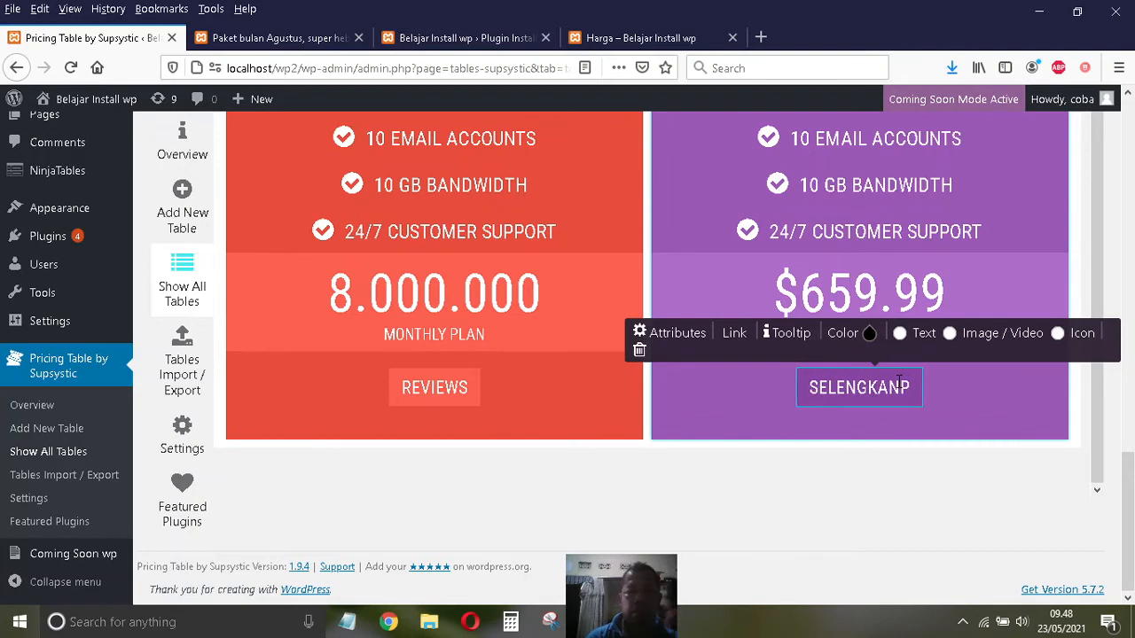
{"action": "key", "text": "BackSpace"}
{"action": "key", "text": "BackSpace"}
{"action": "type", "text": "PNYA"}
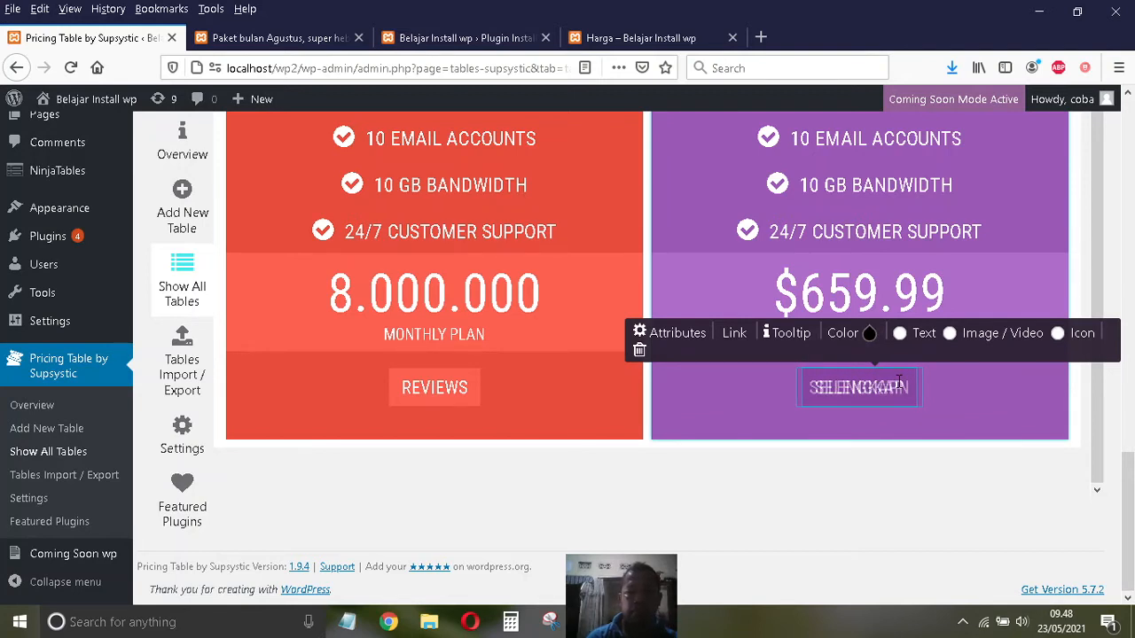
{"action": "left_click", "coordinate": [673, 396]}
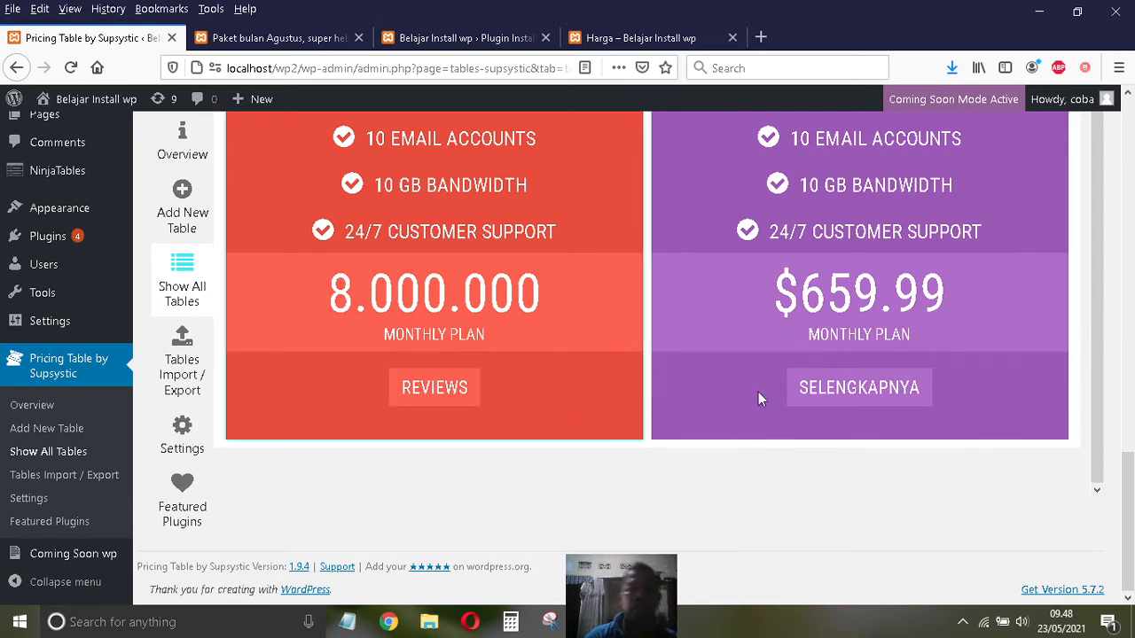
- Set the link of the REVIEWS button to the site's existing Harga page
{"action": "mouse_move", "coordinate": [440, 387]}
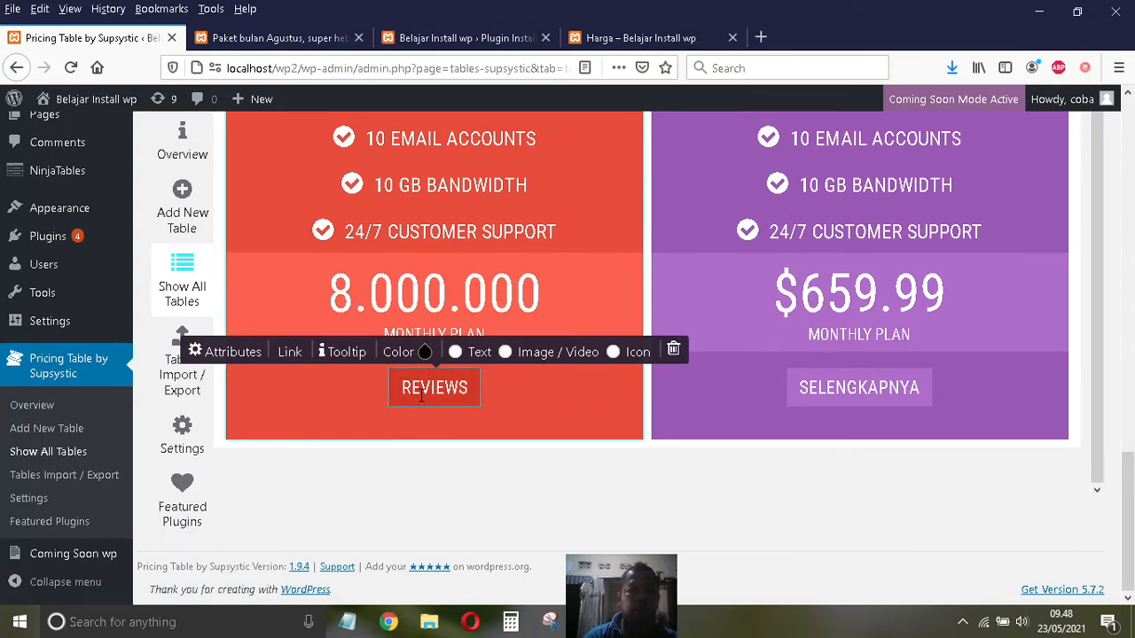
{"action": "left_click", "coordinate": [292, 354]}
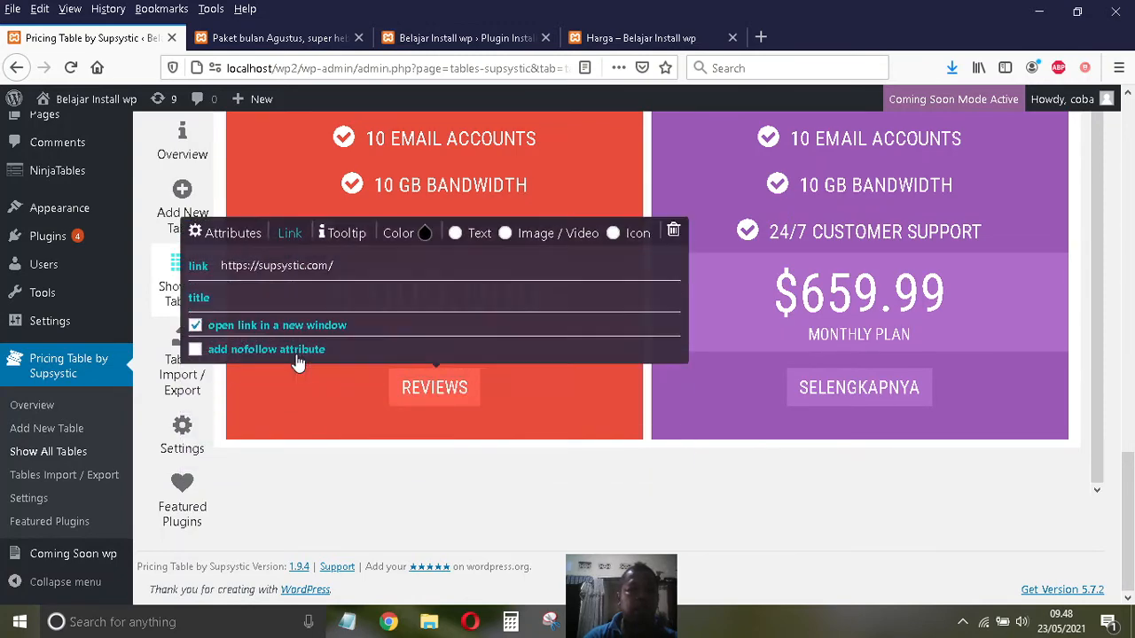
{"action": "left_click", "coordinate": [347, 269]}
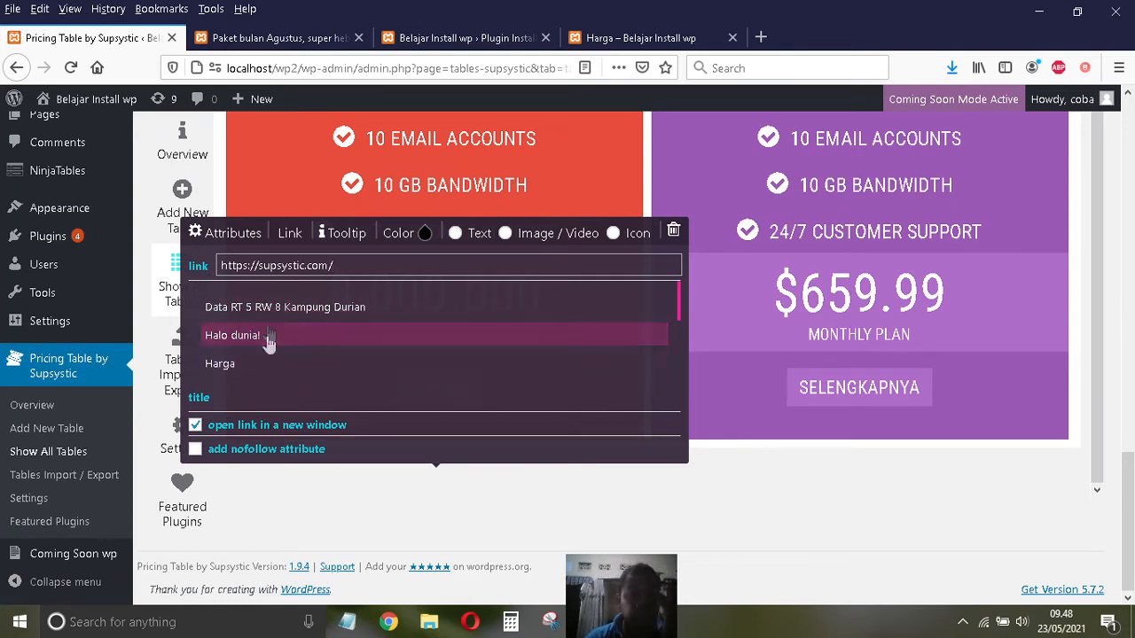
{"action": "left_click", "coordinate": [266, 364]}
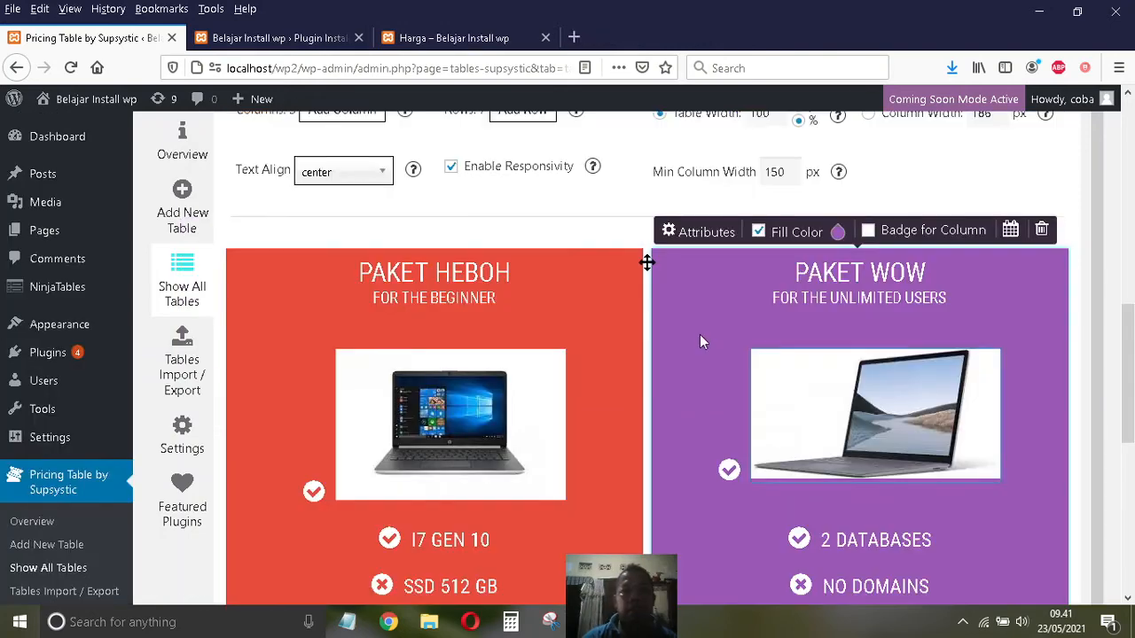
- Review both package columns from title to button, along with the table's general and design settings
{"action": "scroll", "coordinate": [697, 337], "scroll_direction": "down", "scroll_amount": 1}
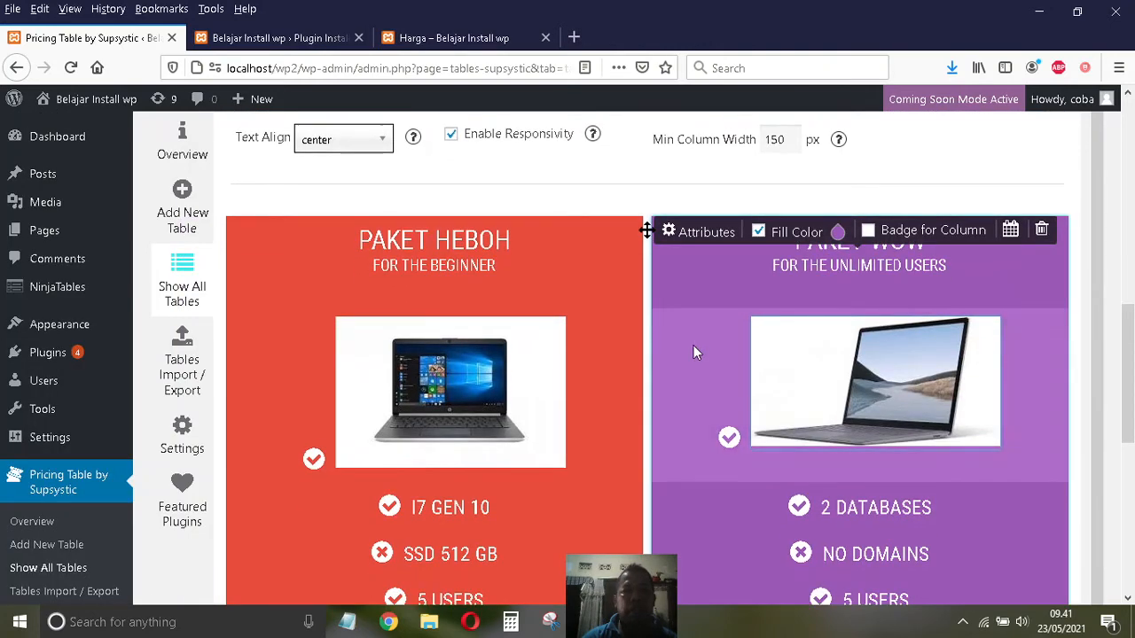
{"action": "scroll", "coordinate": [693, 346], "scroll_direction": "down", "scroll_amount": 5}
{"action": "scroll", "coordinate": [694, 346], "scroll_direction": "up", "scroll_amount": 3}
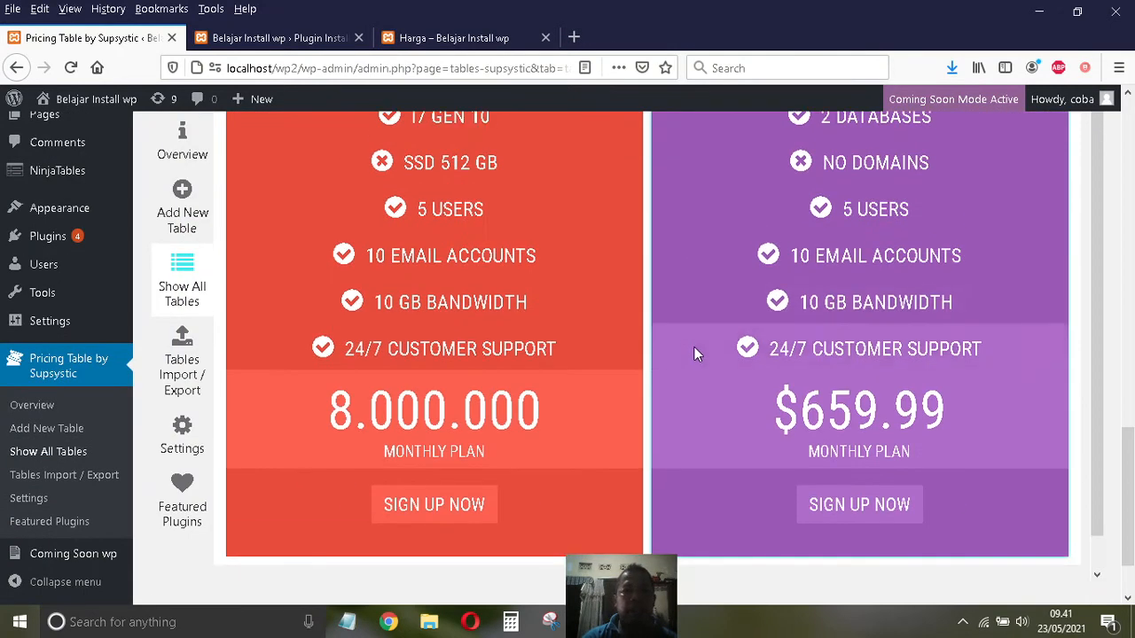
{"action": "scroll", "coordinate": [894, 355], "scroll_direction": "up", "scroll_amount": 8}
{"action": "scroll", "coordinate": [777, 344], "scroll_direction": "down", "scroll_amount": 2}
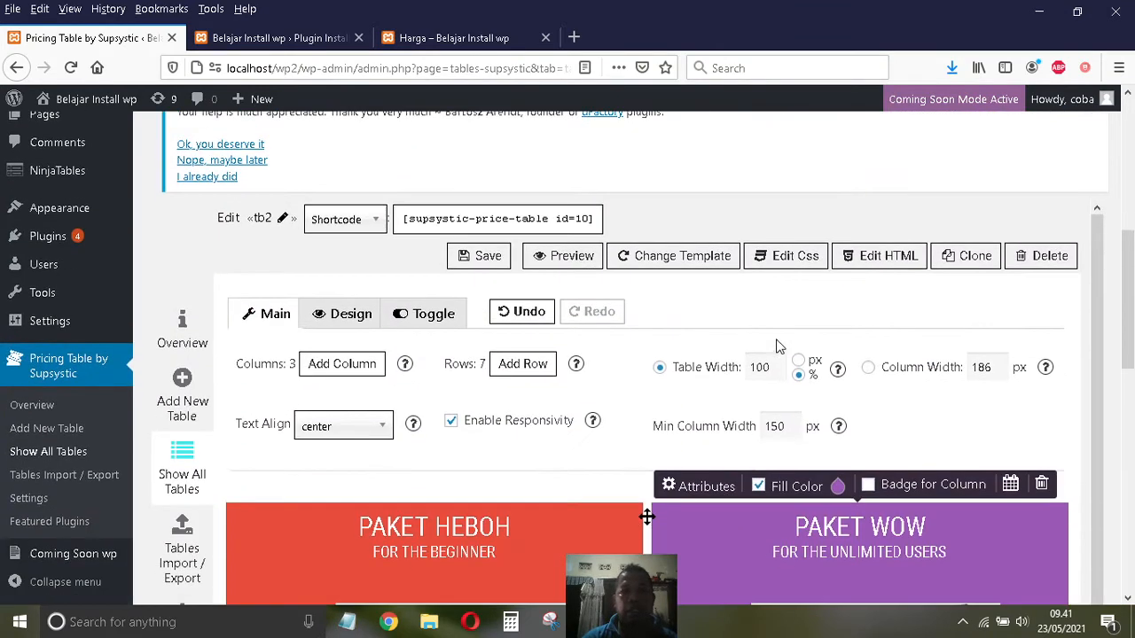
{"action": "left_click", "coordinate": [330, 317]}
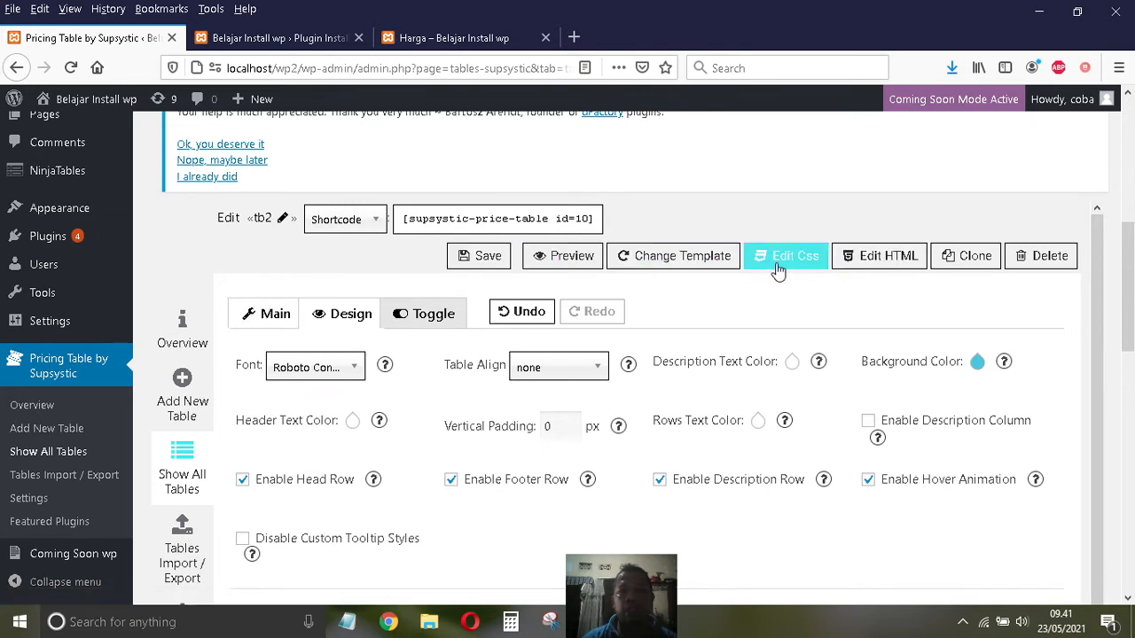
{"action": "scroll", "coordinate": [552, 273], "scroll_direction": "down", "scroll_amount": 1}
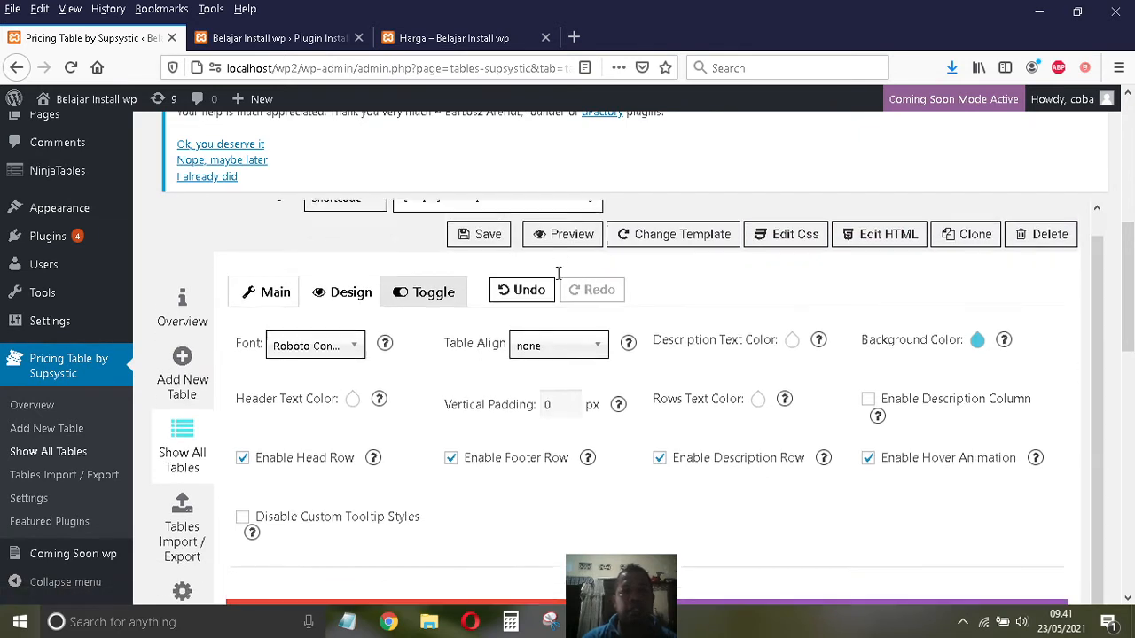
{"action": "left_click", "coordinate": [282, 284]}
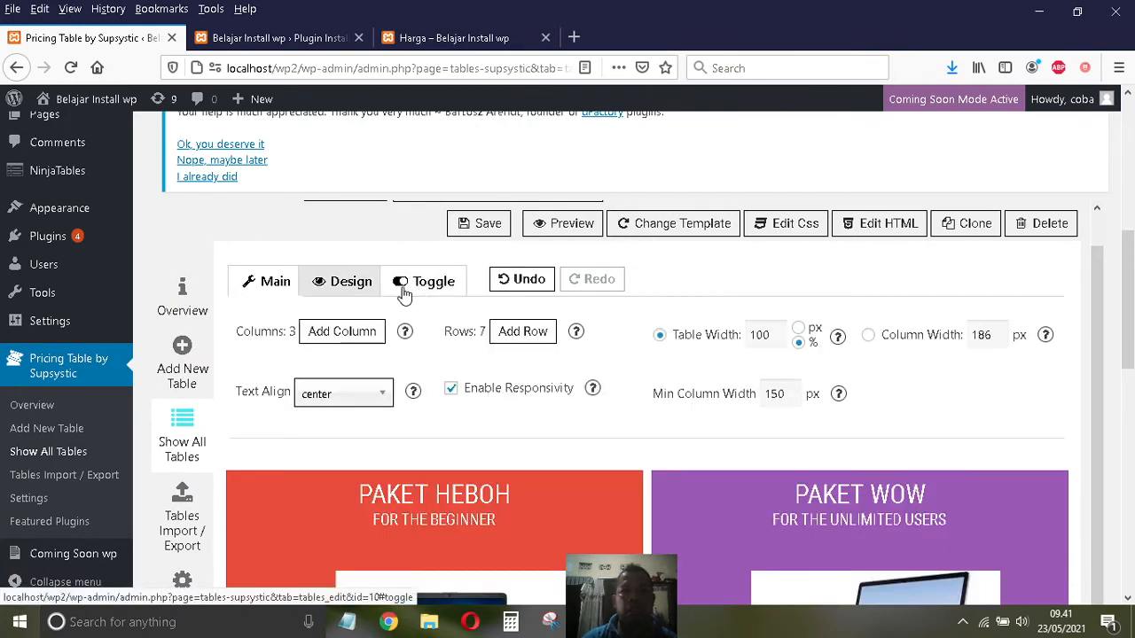
{"action": "scroll", "coordinate": [403, 292], "scroll_direction": "down", "scroll_amount": 8}
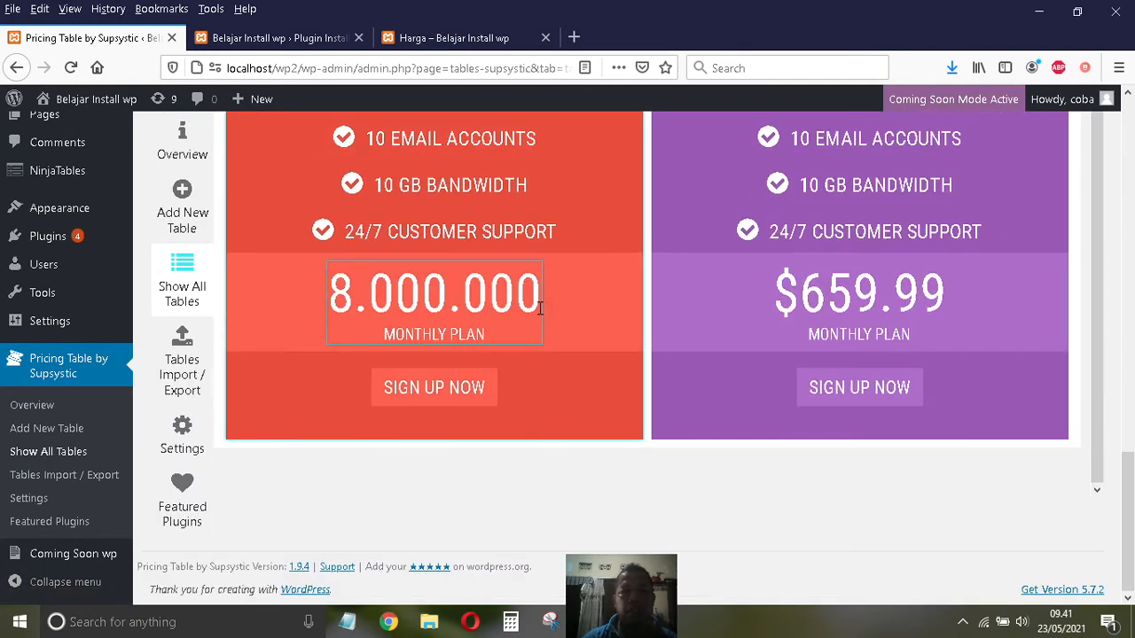
{"action": "scroll", "coordinate": [545, 311], "scroll_direction": "up", "scroll_amount": 10}
{"action": "scroll", "coordinate": [549, 314], "scroll_direction": "down", "scroll_amount": 2}
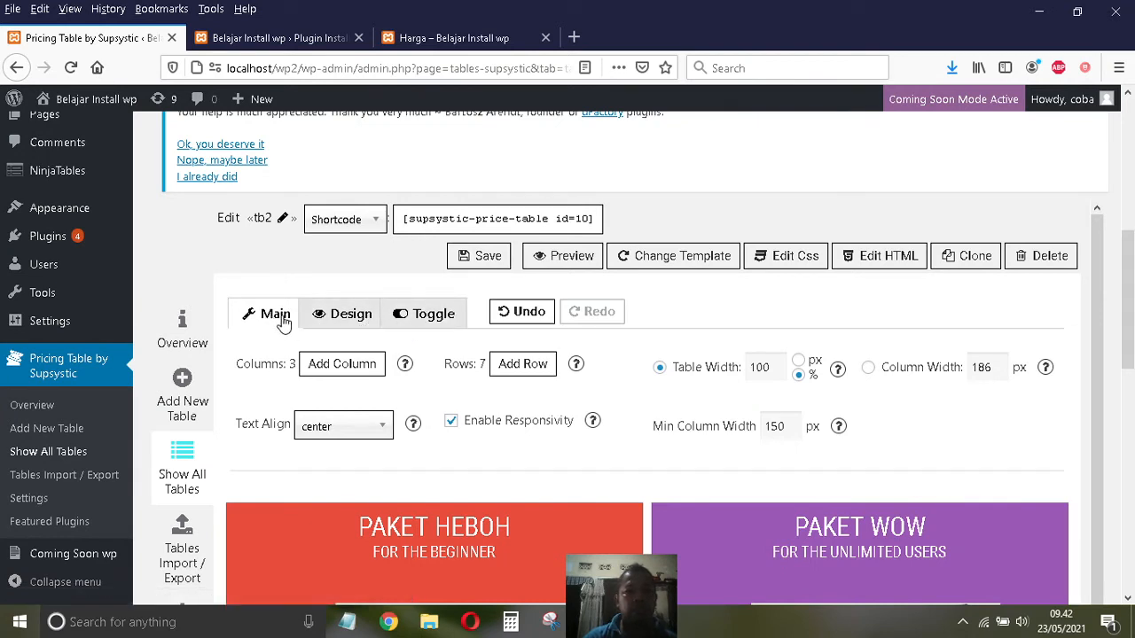
- Save the tb2 pricing table and copy its shortcode [supsystic-price-table id=10]
{"action": "left_click", "coordinate": [486, 256]}
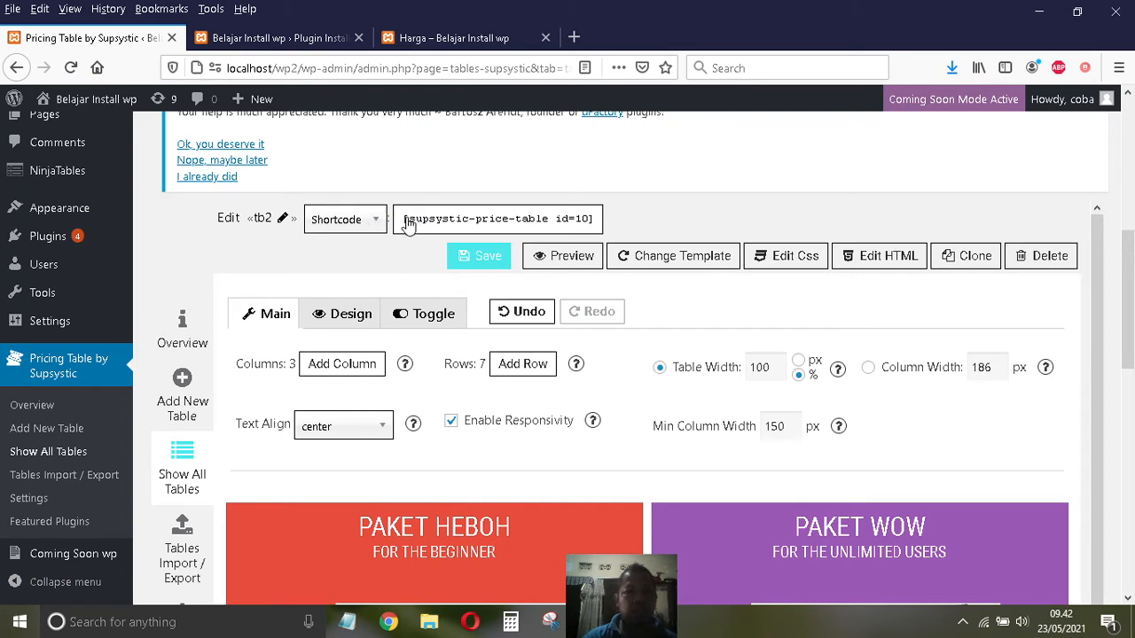
{"action": "left_click", "coordinate": [461, 225]}
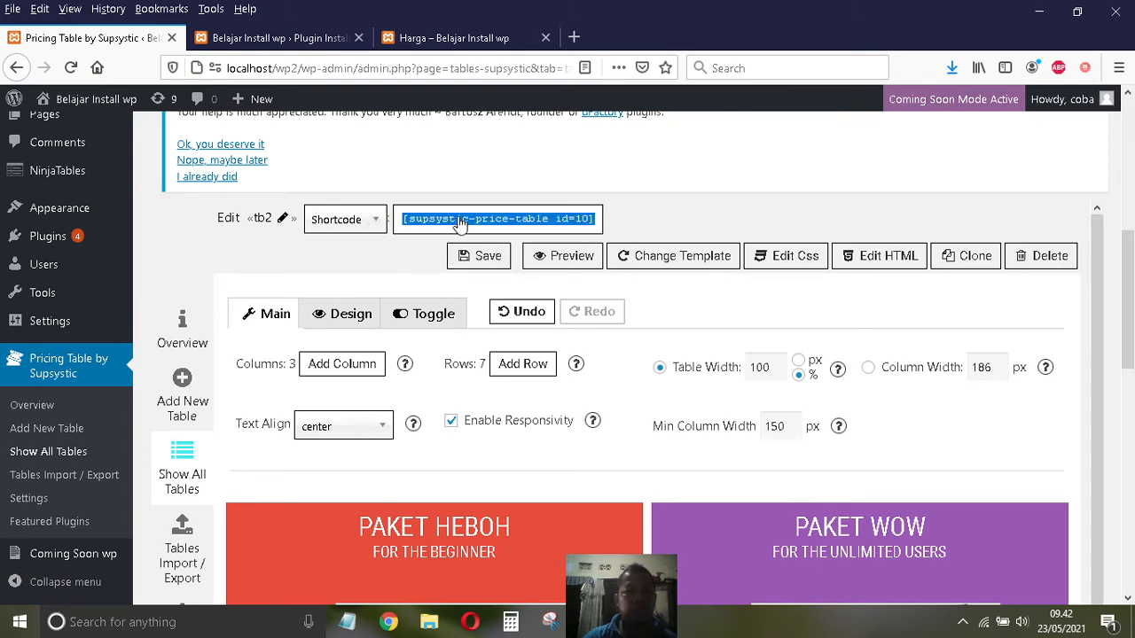
{"action": "right_click", "coordinate": [459, 224]}
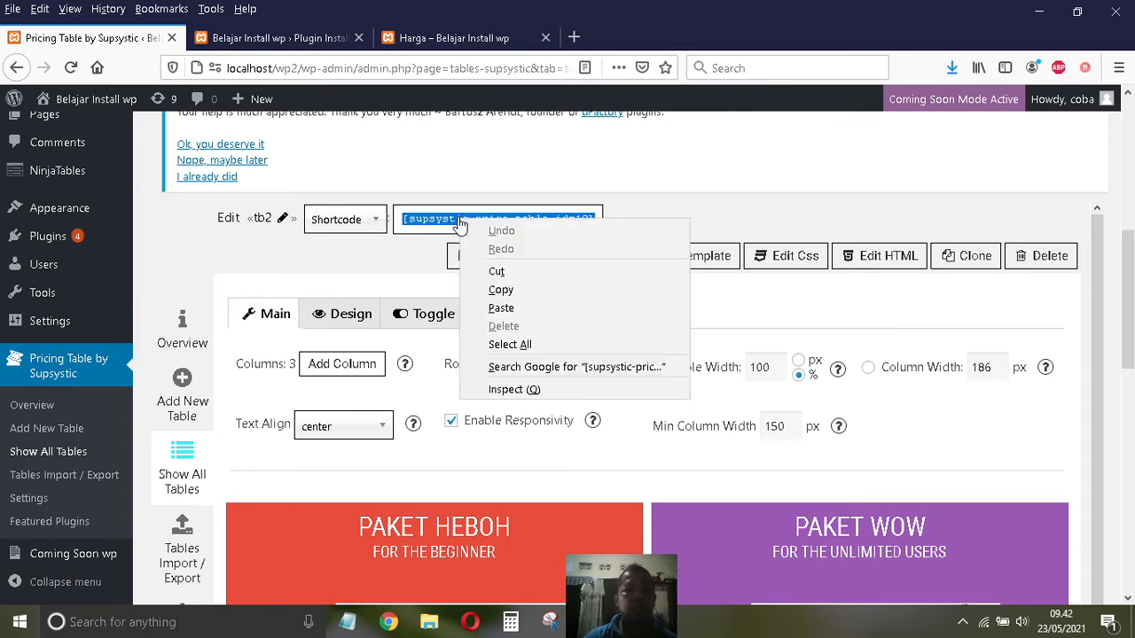
{"action": "left_click", "coordinate": [521, 292]}
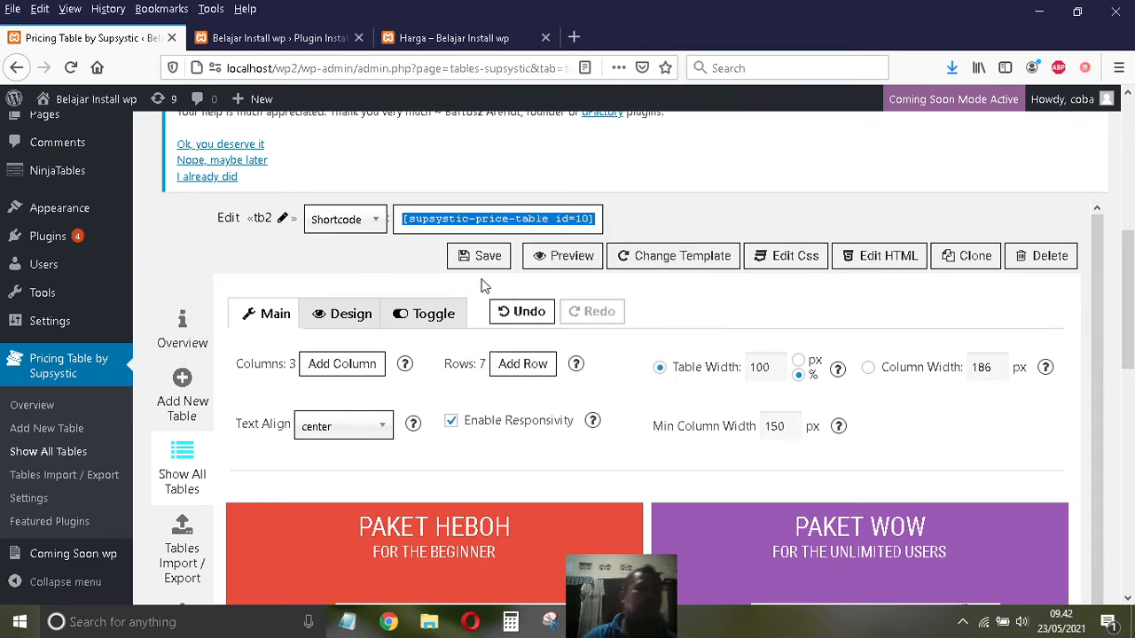
- Start a new page on the WordPress site for the pricing table
{"action": "scroll", "coordinate": [671, 400], "scroll_direction": "down", "scroll_amount": 5}
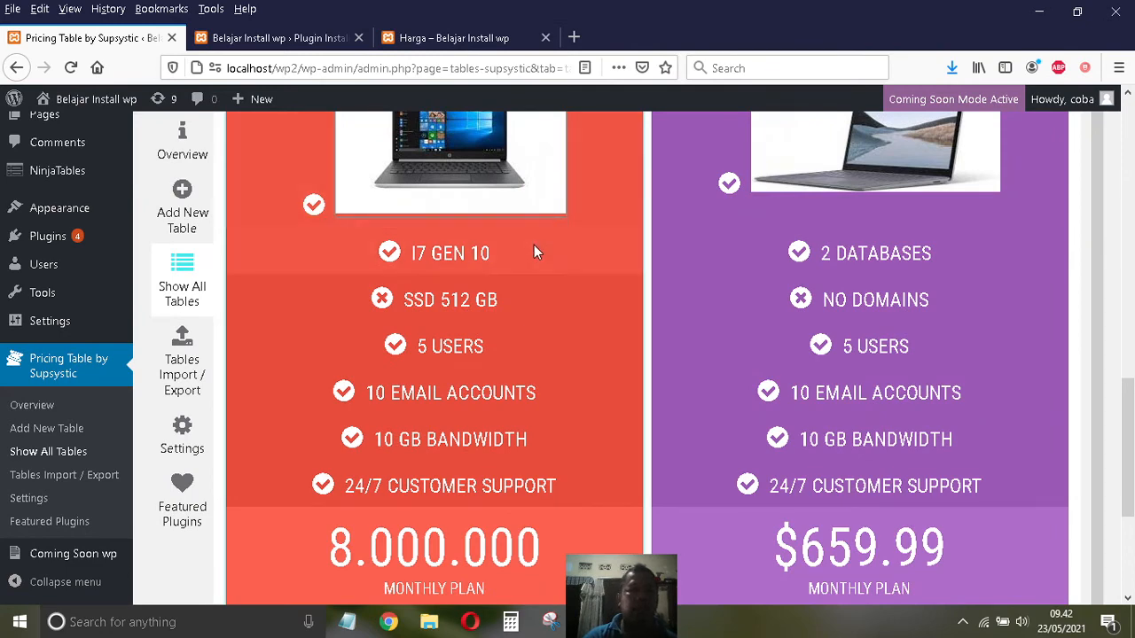
{"action": "scroll", "coordinate": [533, 243], "scroll_direction": "up", "scroll_amount": 1}
{"action": "scroll", "coordinate": [213, 416], "scroll_direction": "up", "scroll_amount": 5}
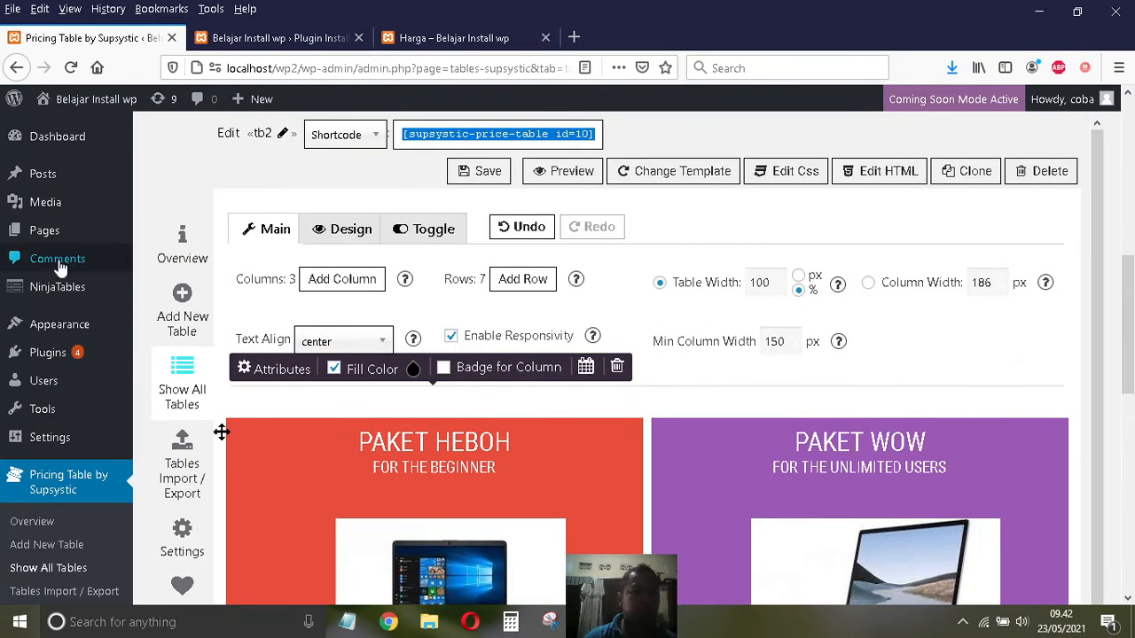
{"action": "mouse_move", "coordinate": [58, 231]}
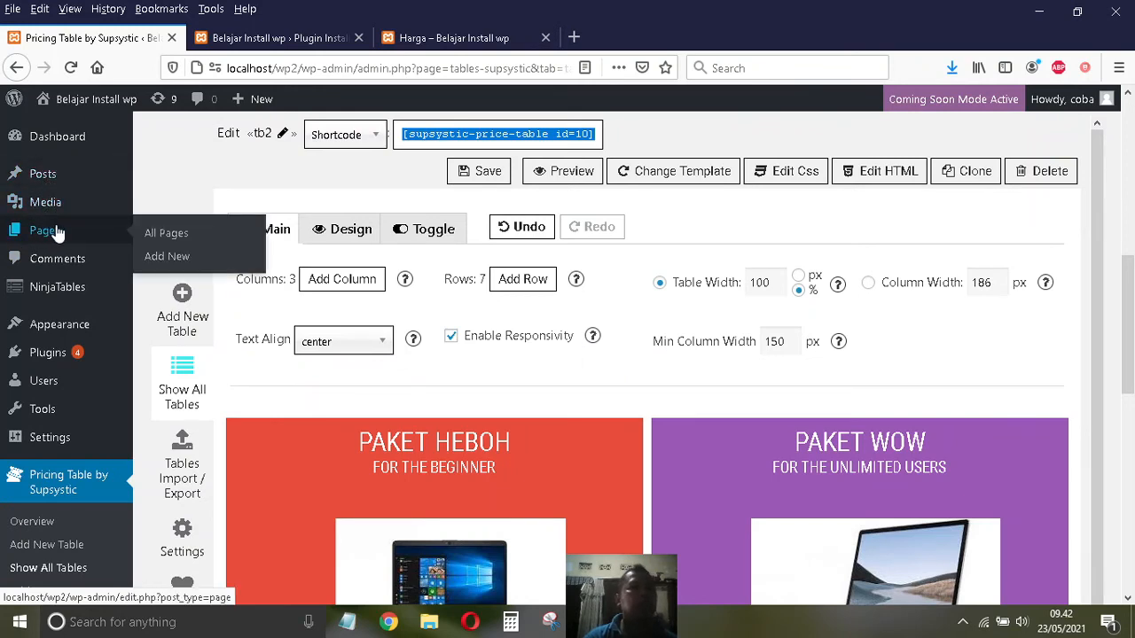
{"action": "left_click", "coordinate": [174, 257]}
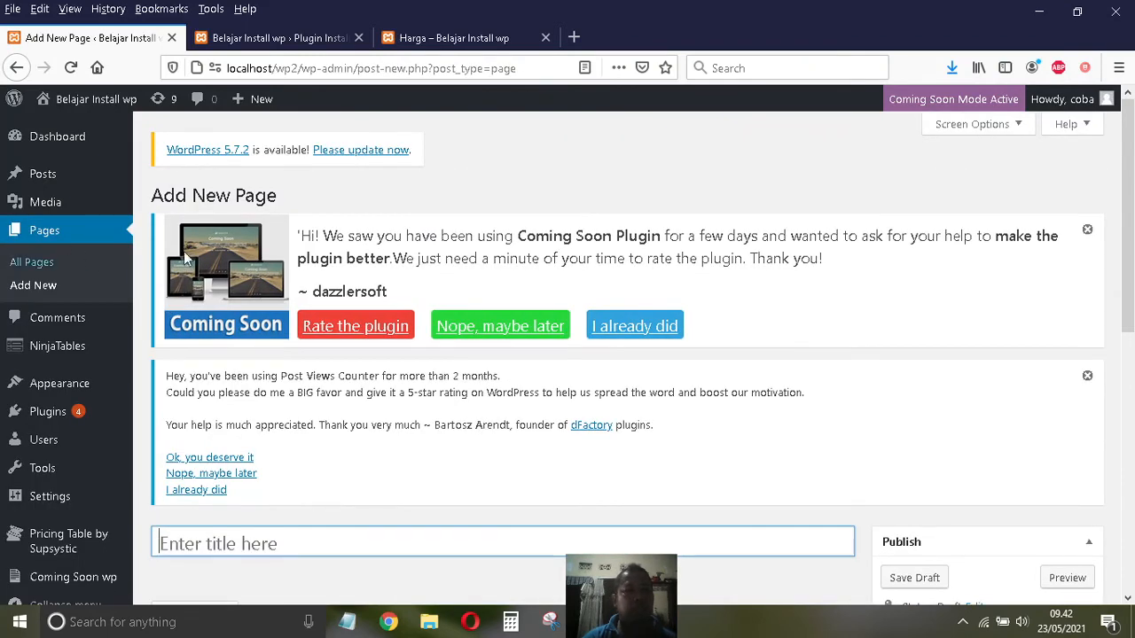
- Title the new page "Paket bulan Agustus, super hebooh"
{"action": "scroll", "coordinate": [286, 275], "scroll_direction": "down", "scroll_amount": 5}
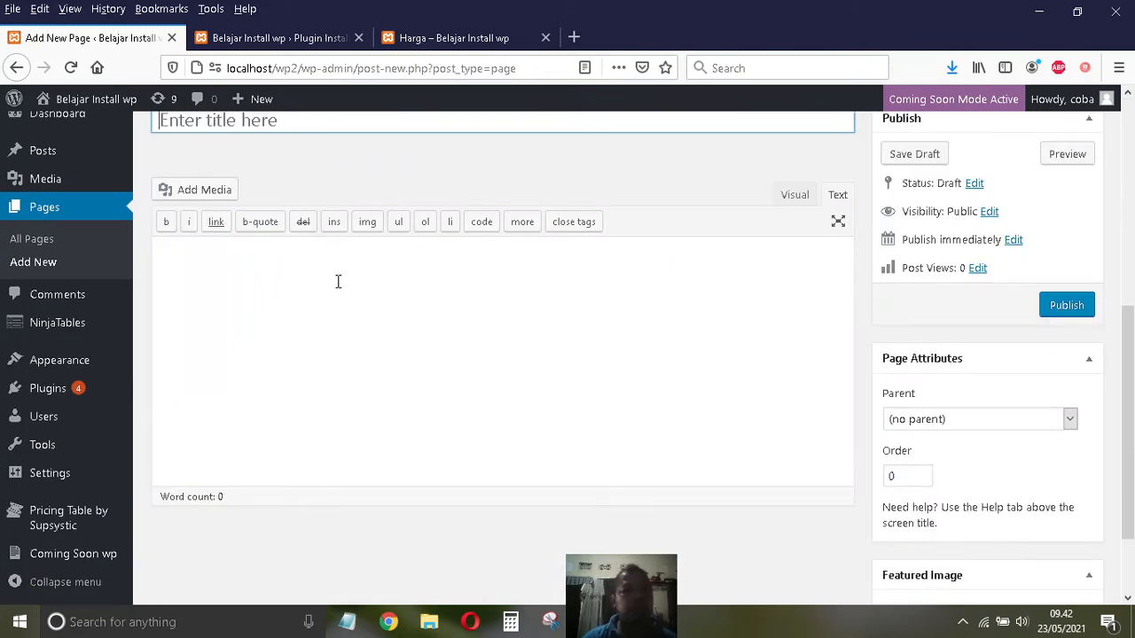
{"action": "scroll", "coordinate": [337, 284], "scroll_direction": "up", "scroll_amount": 2}
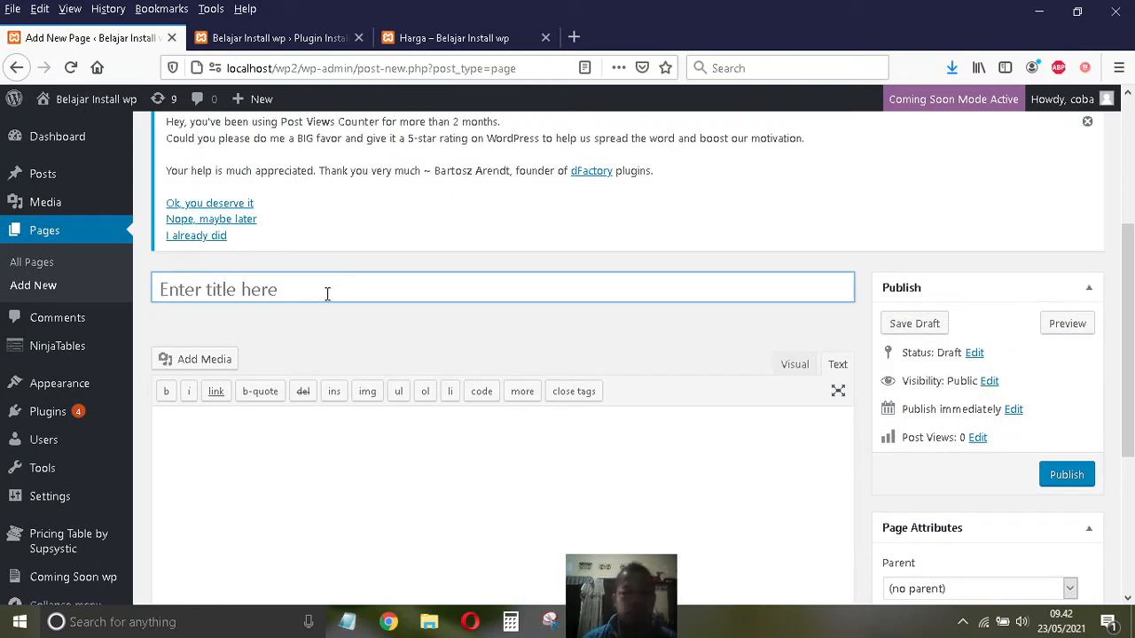
{"action": "type", "text": "Paket "}
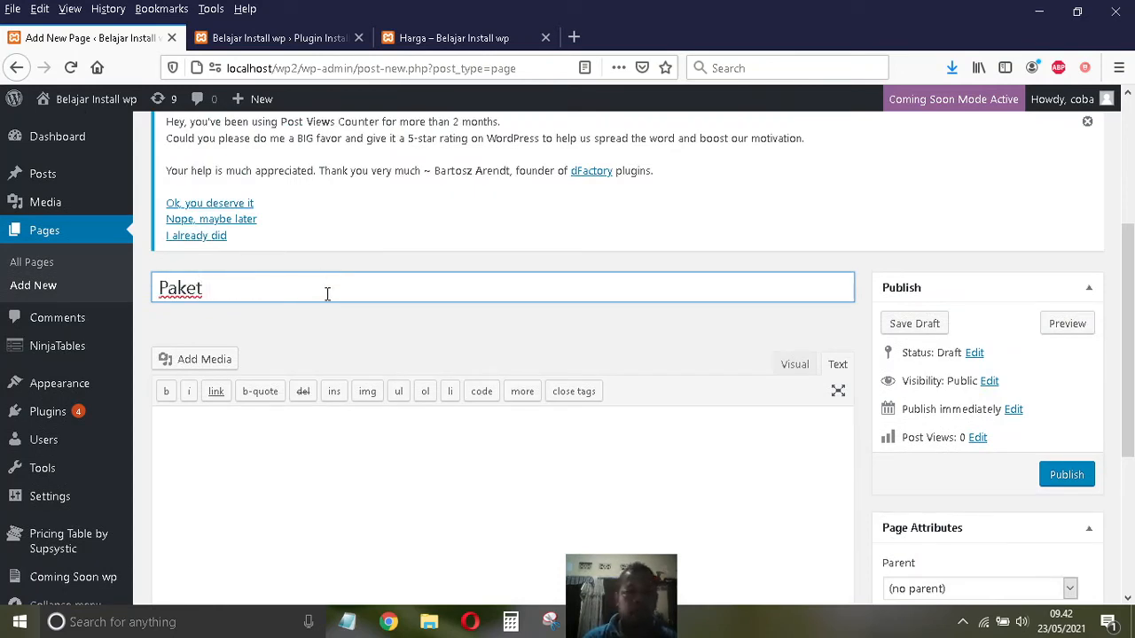
{"action": "type", "text": "bulan"}
{"action": "type", "text": "A"}
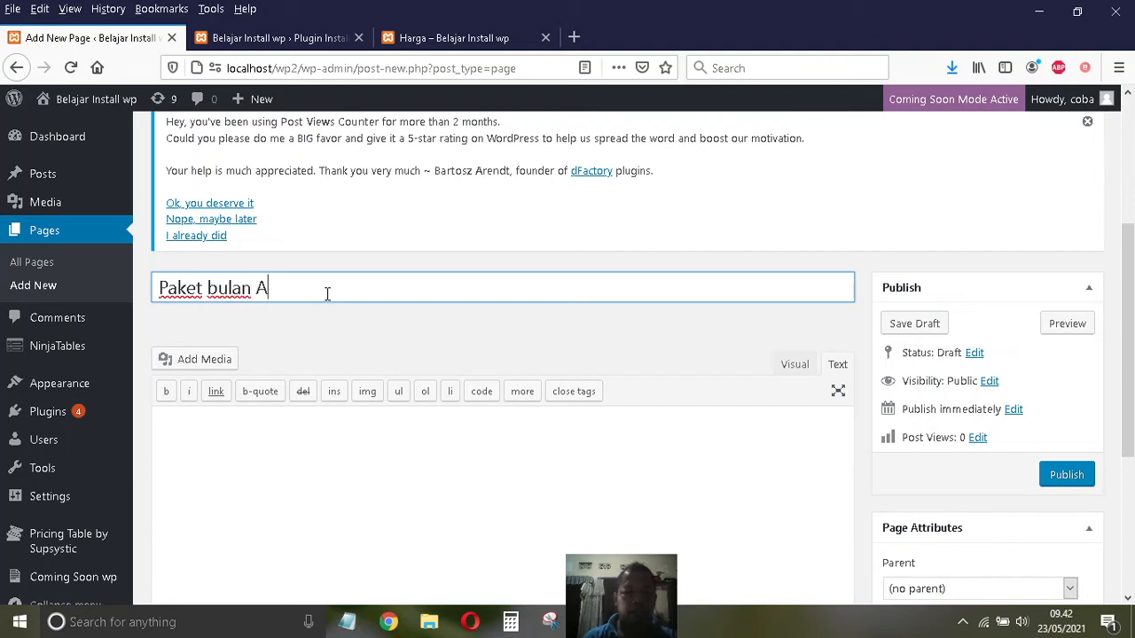
{"action": "type", "text": "gustus"}
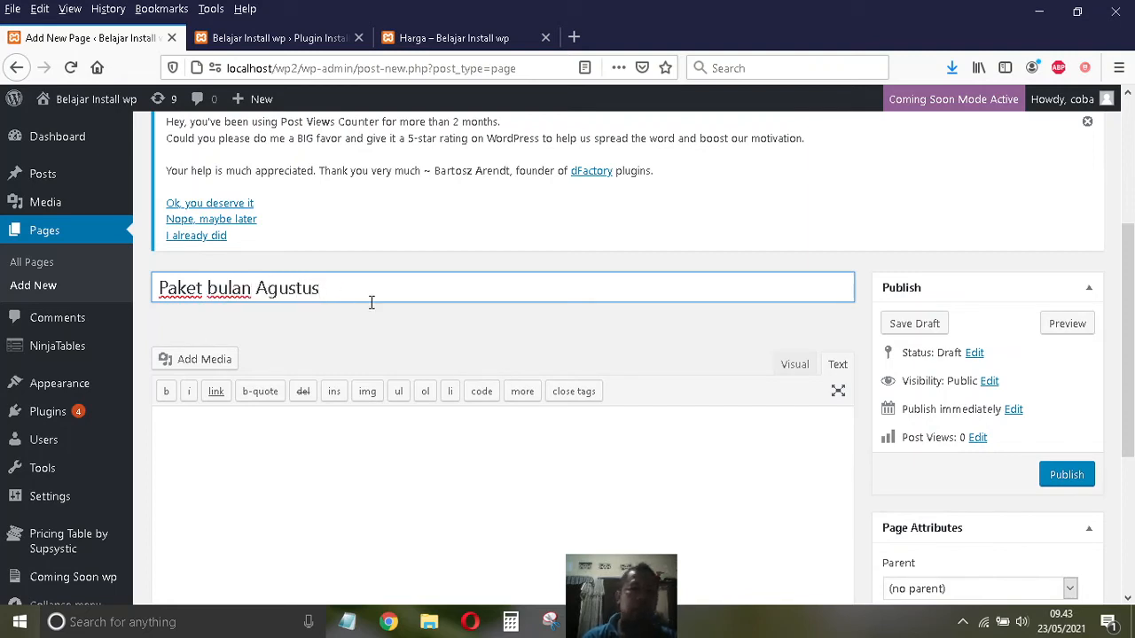
{"action": "type", "text": ", super"}
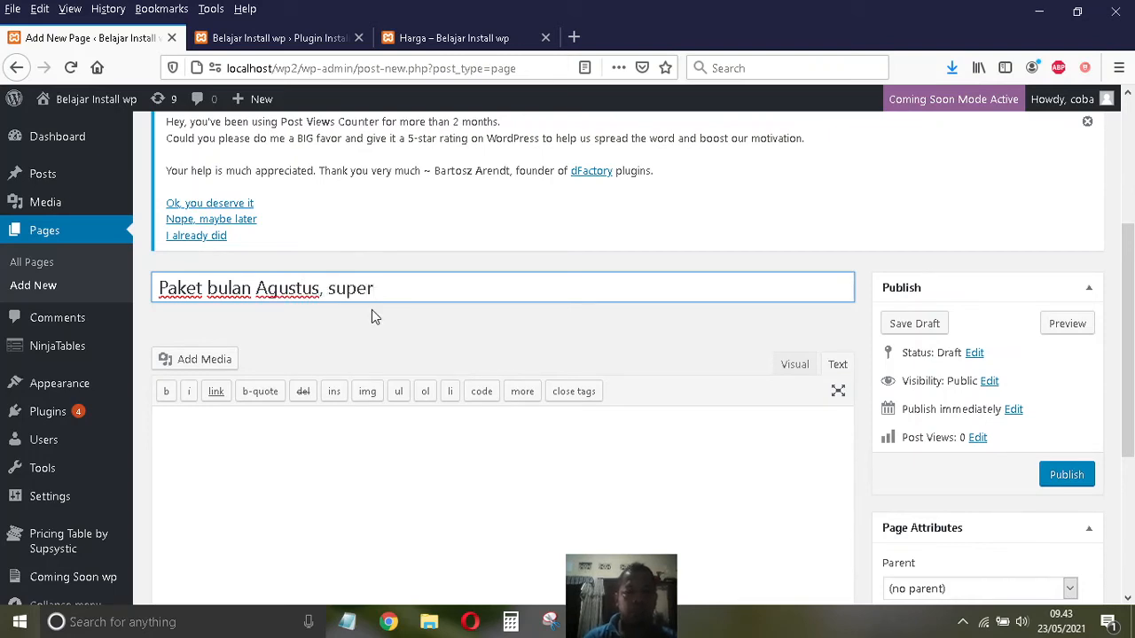
{"action": "type", "text": " heboo"}
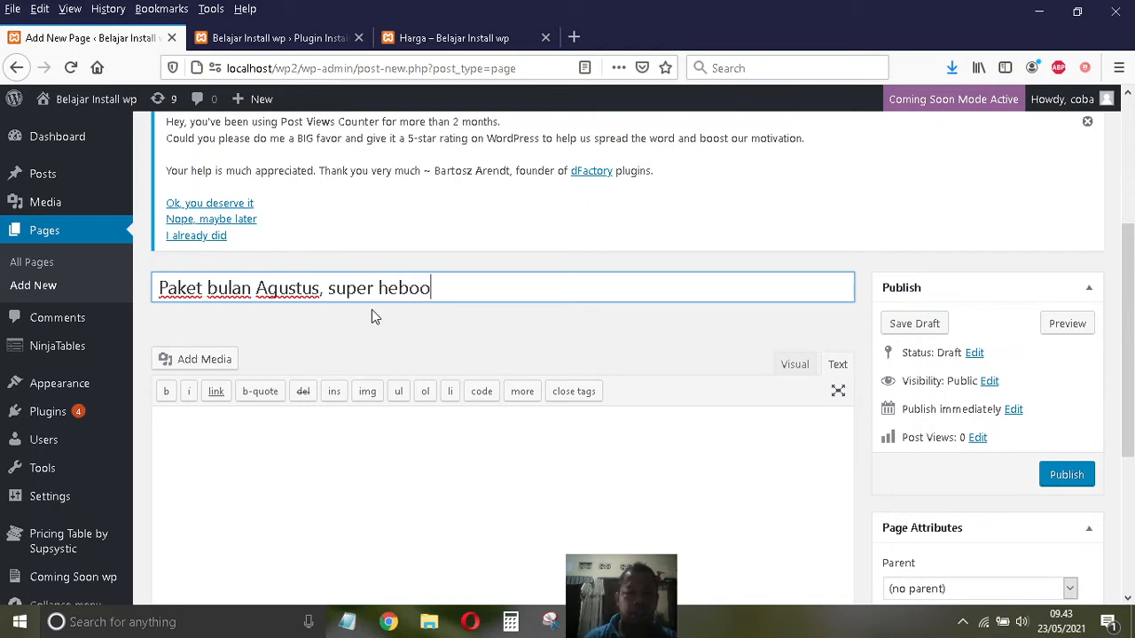
{"action": "key", "text": "BackSpace"}
{"action": "type", "text": "h"}
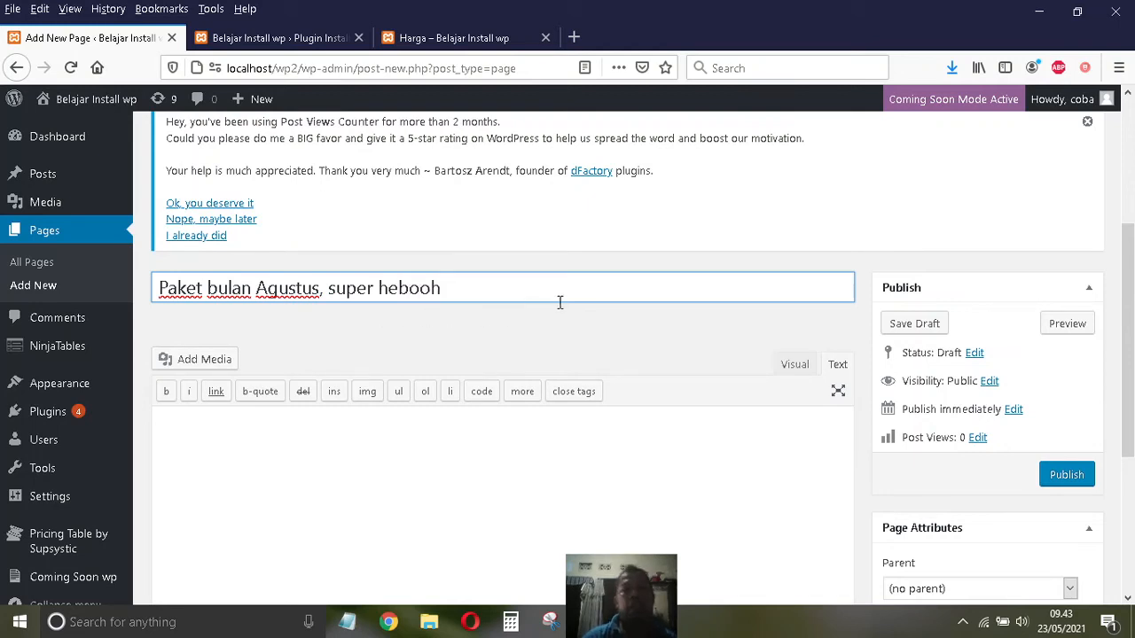
- Insert the copied shortcode [supsystic-price-table id=10] into the page content and publish the page
{"action": "left_click", "coordinate": [351, 443]}
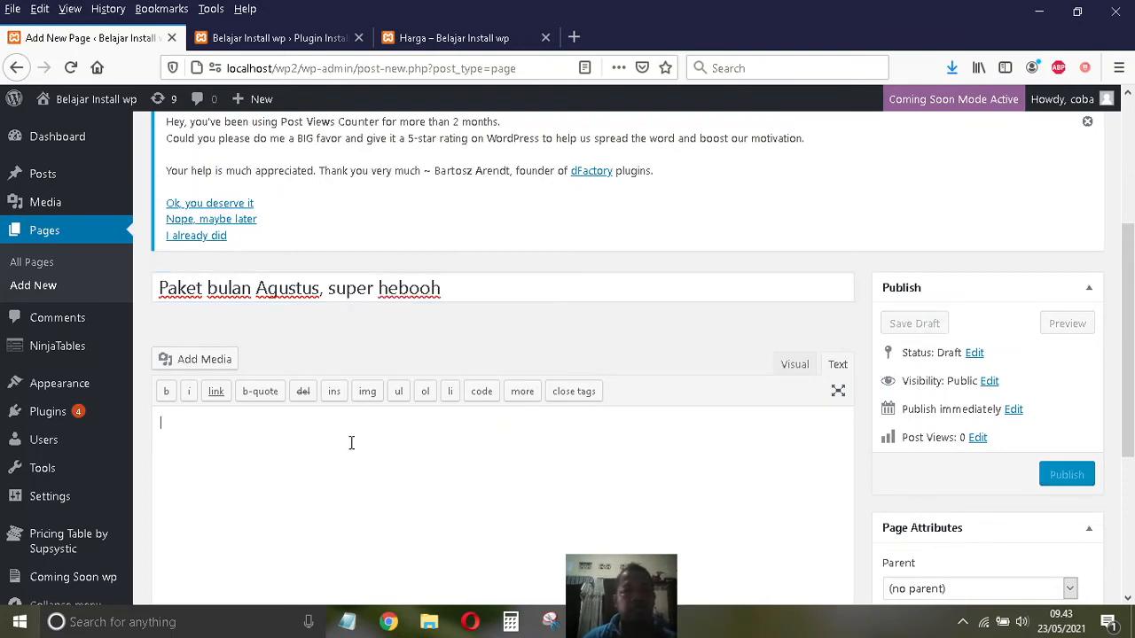
{"action": "key", "text": "ctrl+v"}
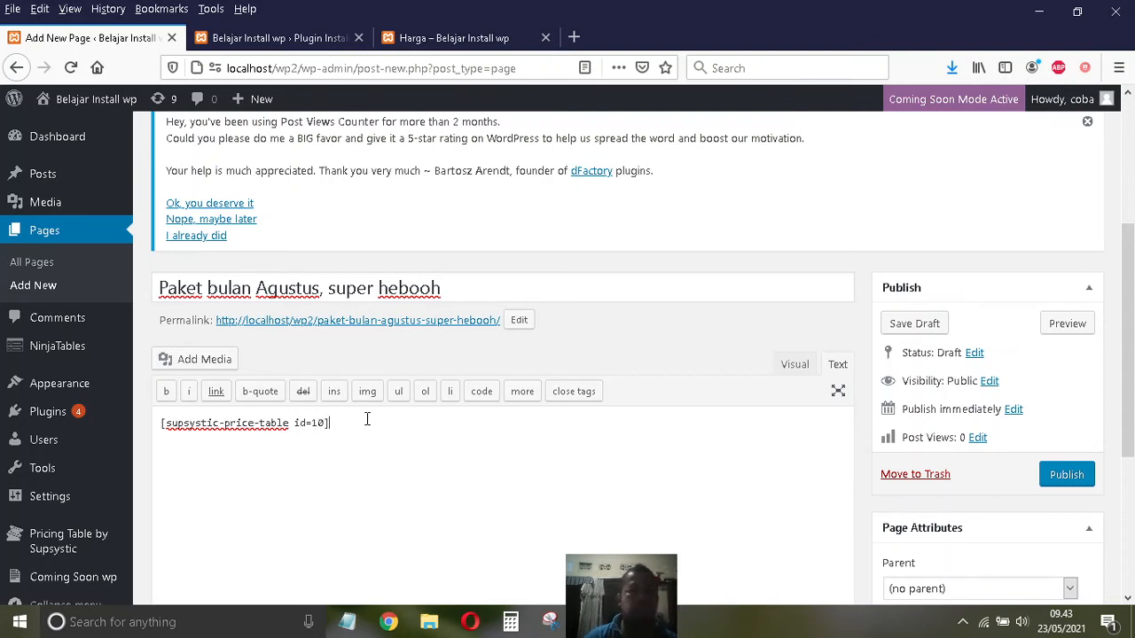
{"action": "scroll", "coordinate": [741, 445], "scroll_direction": "down", "scroll_amount": 3}
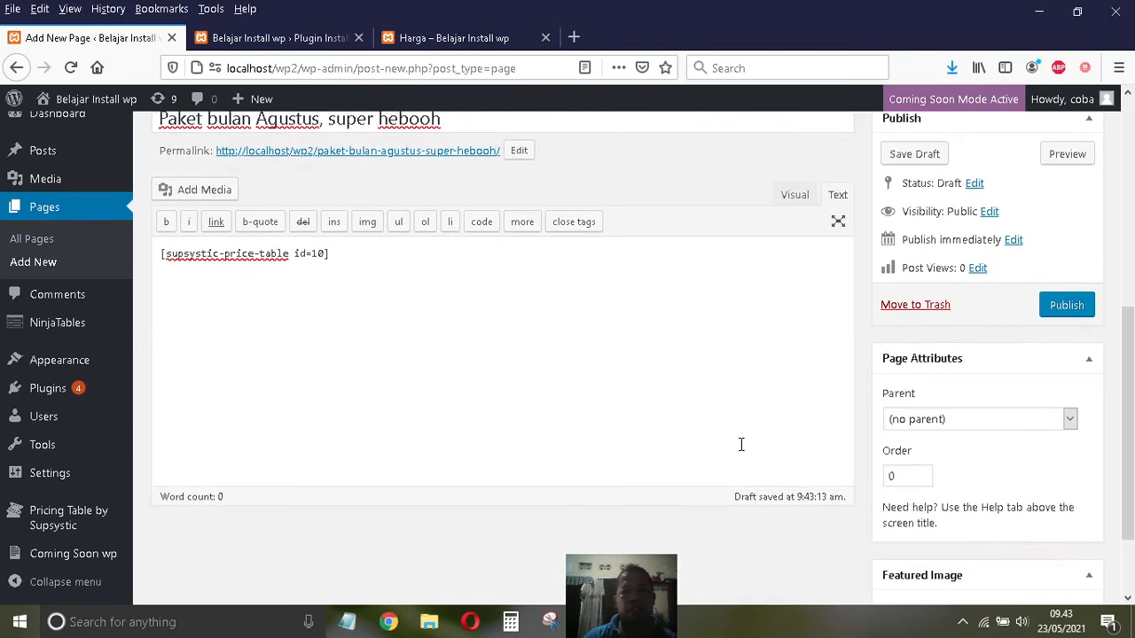
{"action": "left_click", "coordinate": [1063, 307]}
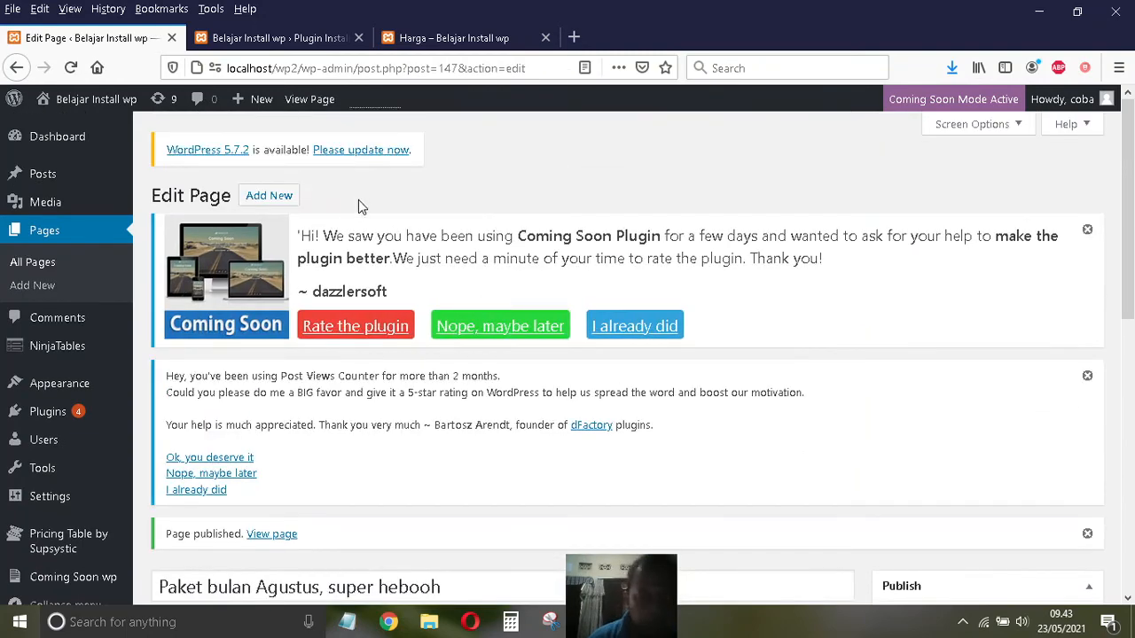
- View the published page in a new browser tab and examine the PAKET HEBOH and PAKET WOW columns from title to button
{"action": "scroll", "coordinate": [478, 290], "scroll_direction": "down", "scroll_amount": 3}
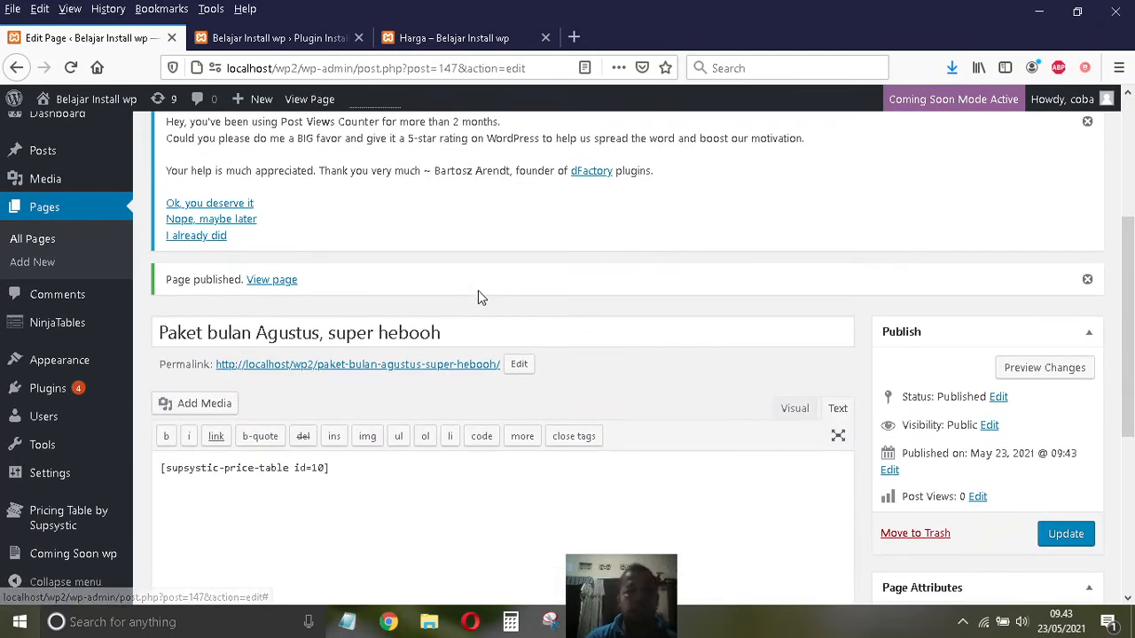
{"action": "right_click", "coordinate": [359, 371]}
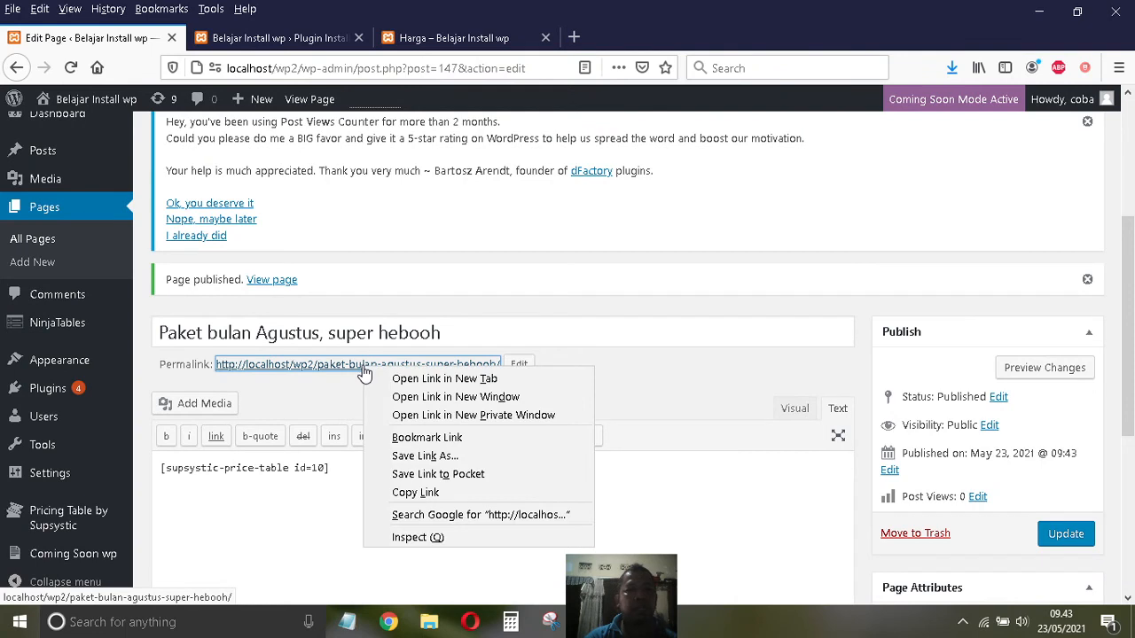
{"action": "left_click", "coordinate": [430, 379]}
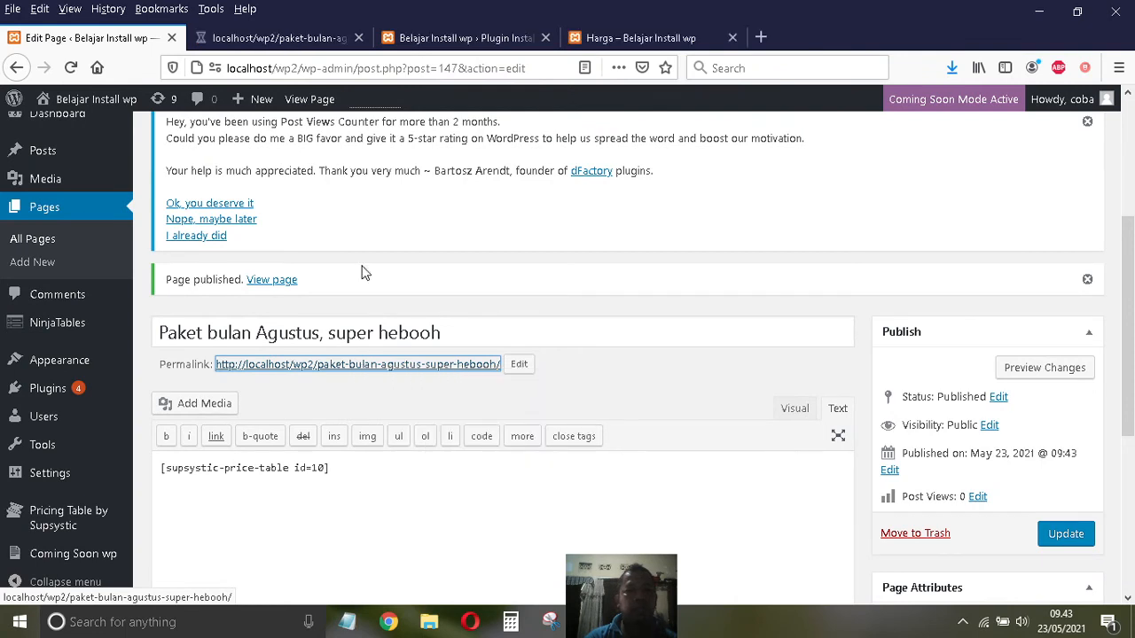
{"action": "left_click", "coordinate": [273, 42]}
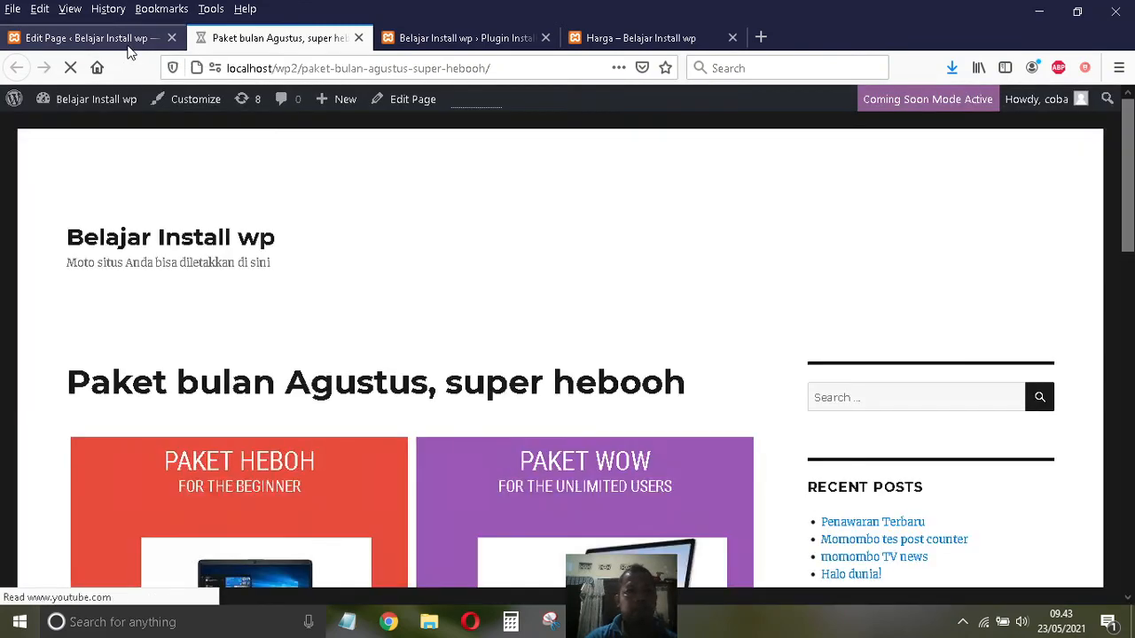
{"action": "scroll", "coordinate": [418, 189], "scroll_direction": "down", "scroll_amount": 7}
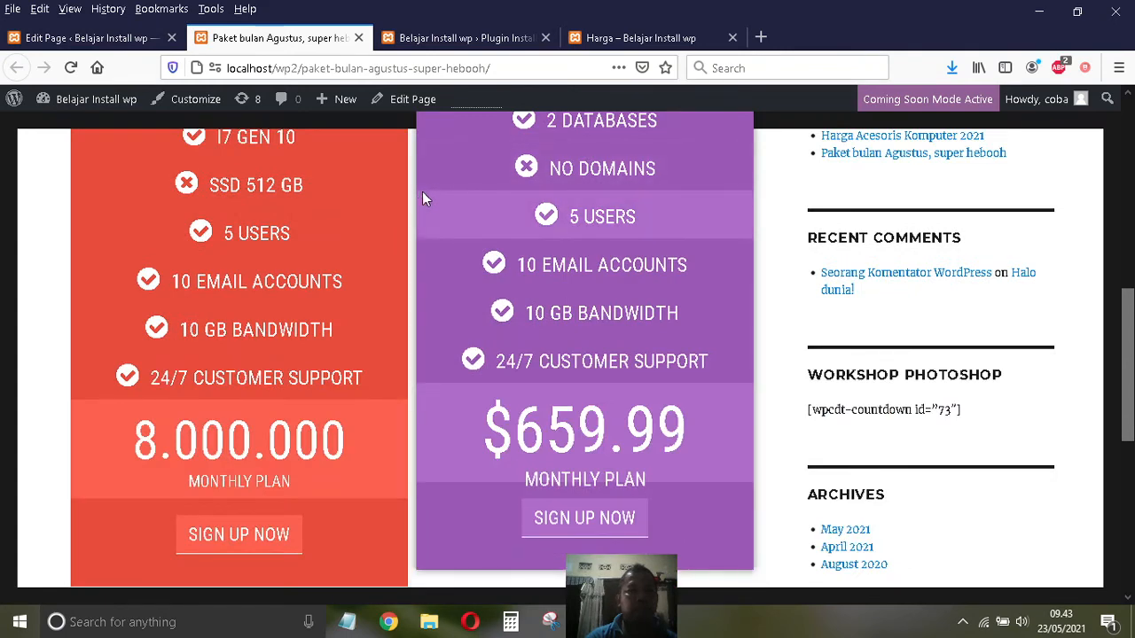
{"action": "scroll", "coordinate": [422, 192], "scroll_direction": "up", "scroll_amount": 7}
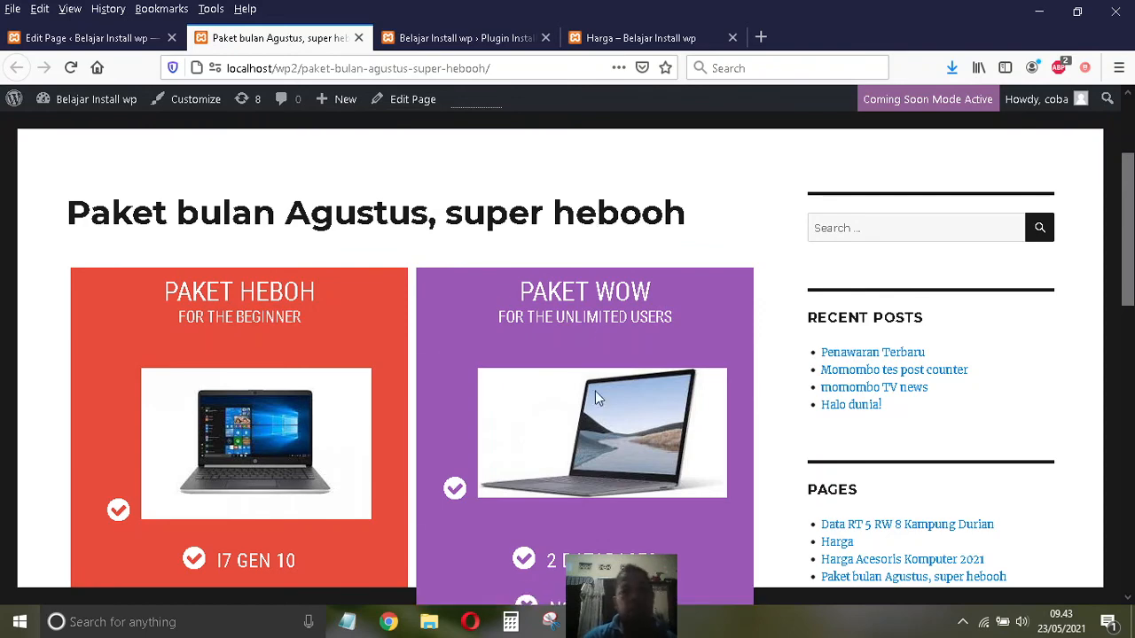
{"action": "scroll", "coordinate": [595, 266], "scroll_direction": "down", "scroll_amount": 3}
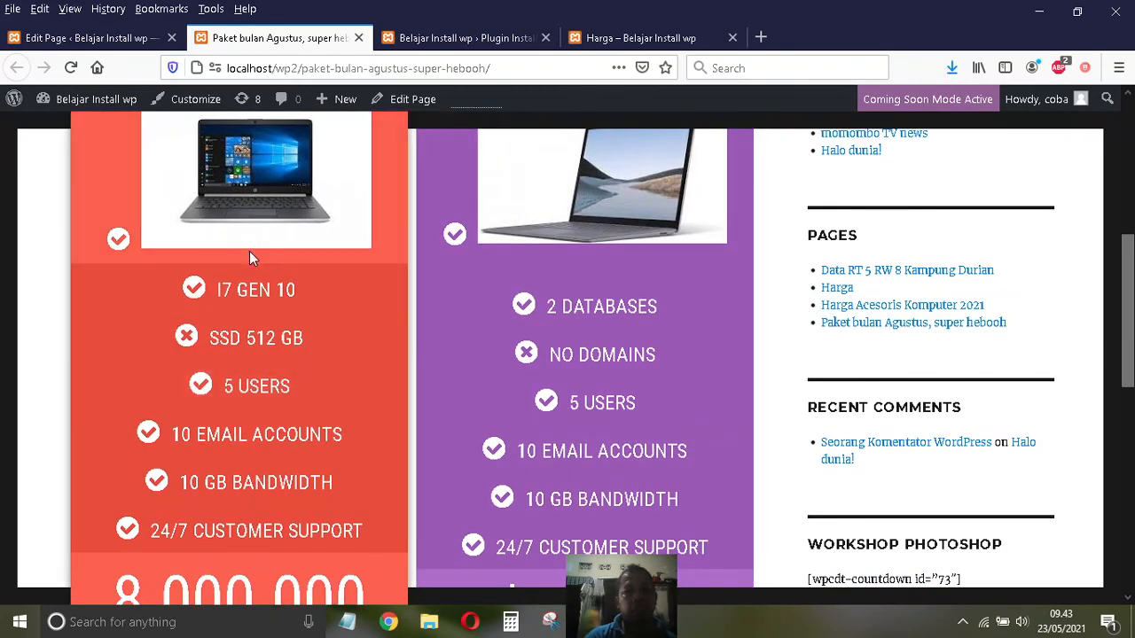
{"action": "scroll", "coordinate": [266, 262], "scroll_direction": "up", "scroll_amount": 3}
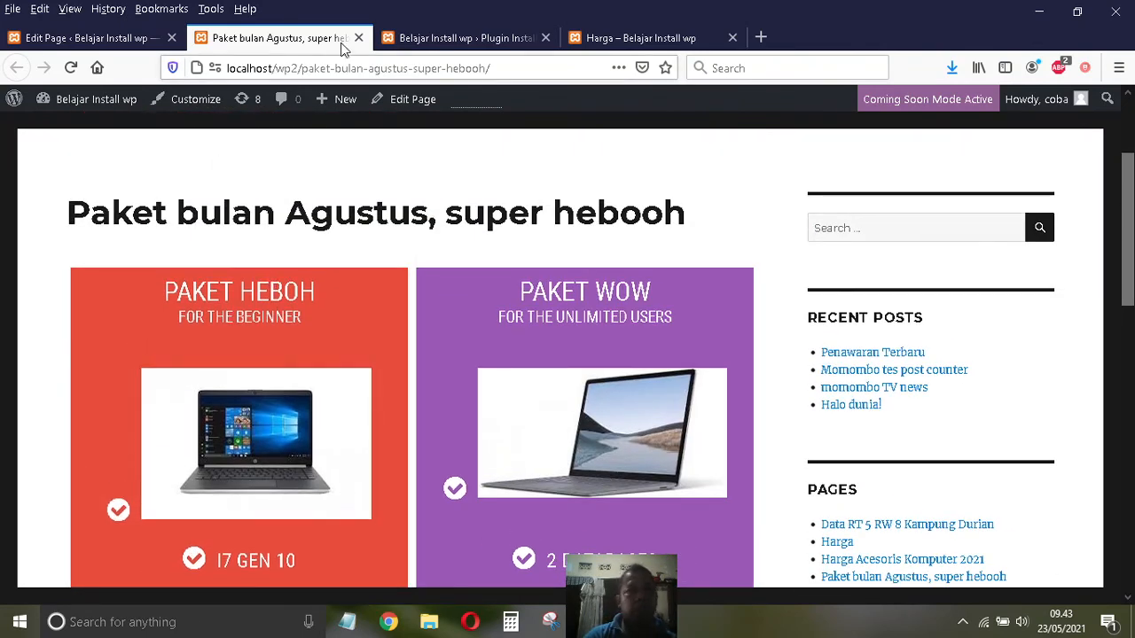
- Switch to the plugin information page and examine the Pricing Table by Supsystic name and description
{"action": "left_click", "coordinate": [454, 38]}
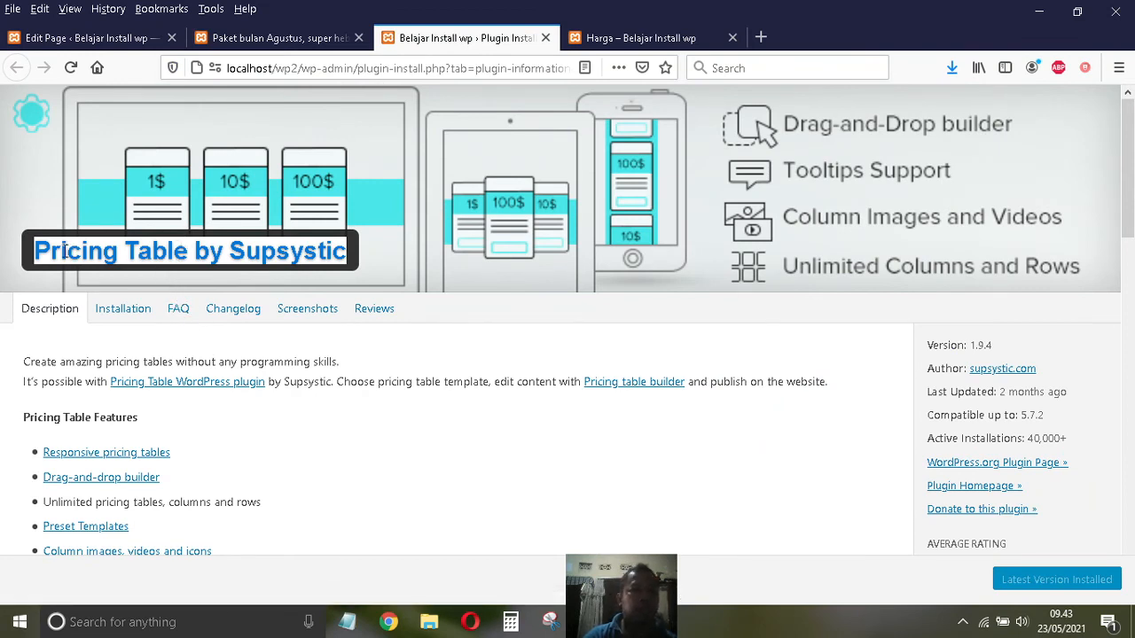
{"action": "left_click_drag", "start_coordinate": [37, 251], "coordinate": [137, 251]}
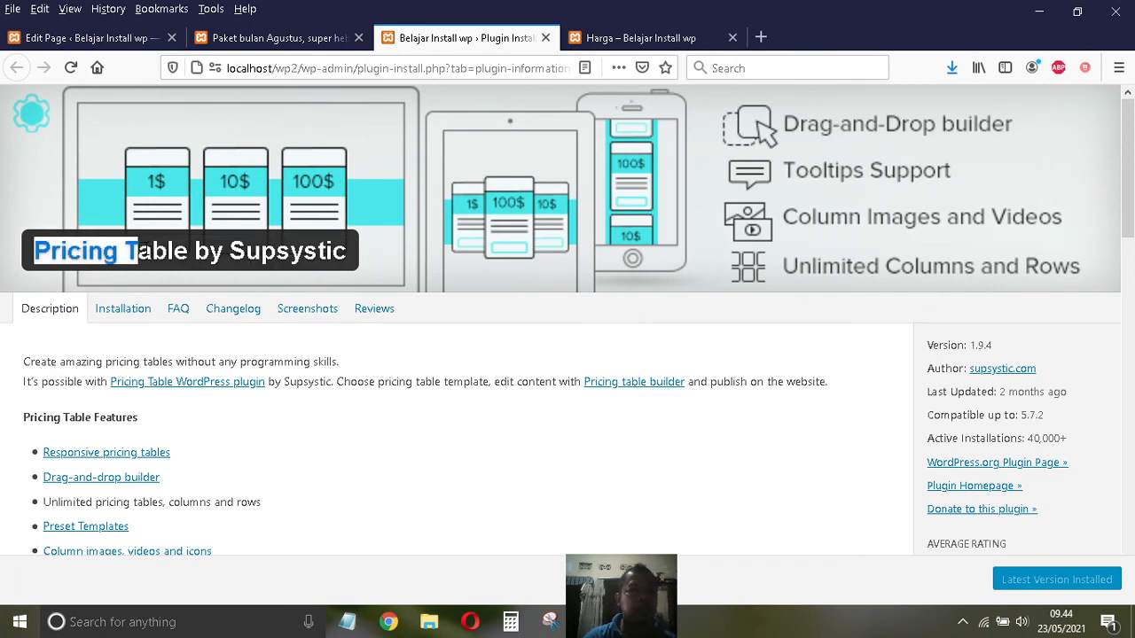
{"action": "left_click_drag", "start_coordinate": [139, 250], "coordinate": [362, 255]}
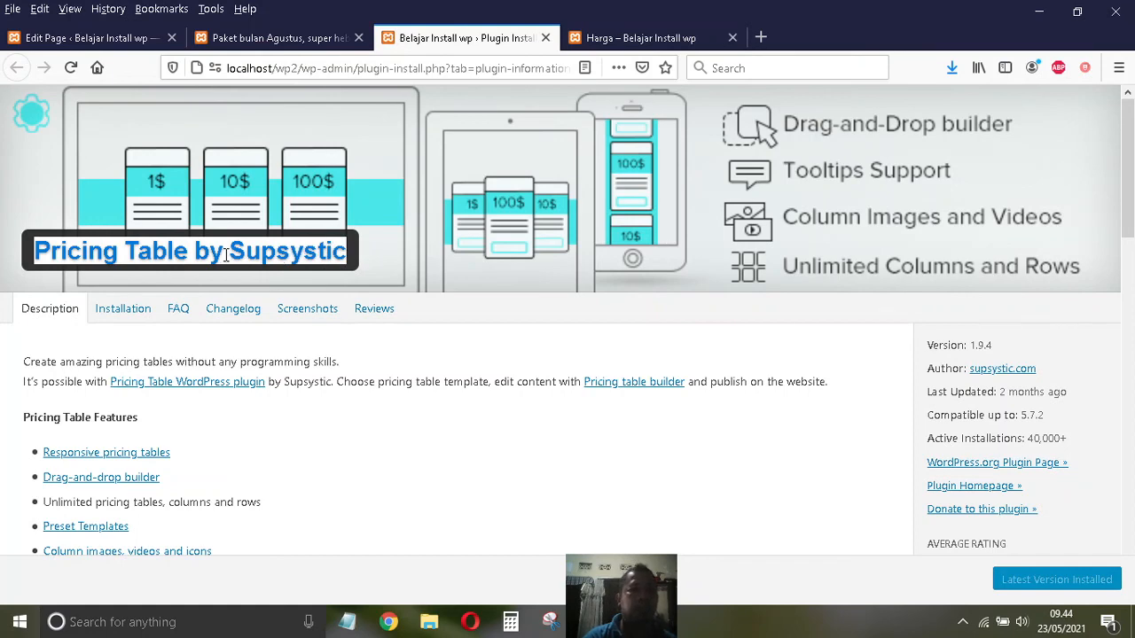
{"action": "scroll", "coordinate": [287, 296], "scroll_direction": "down", "scroll_amount": 5}
{"action": "scroll", "coordinate": [286, 296], "scroll_direction": "up", "scroll_amount": 5}
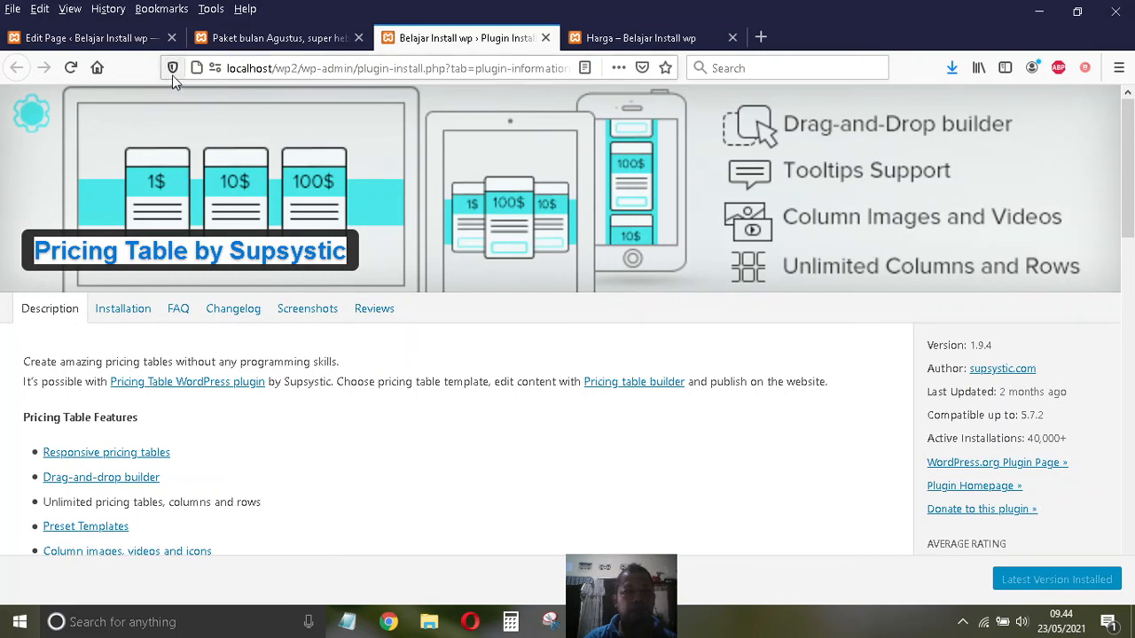
- Return to the published package page and look over both pricing columns once more
{"action": "left_click", "coordinate": [261, 37]}
{"action": "scroll", "coordinate": [341, 310], "scroll_direction": "down", "scroll_amount": 5}
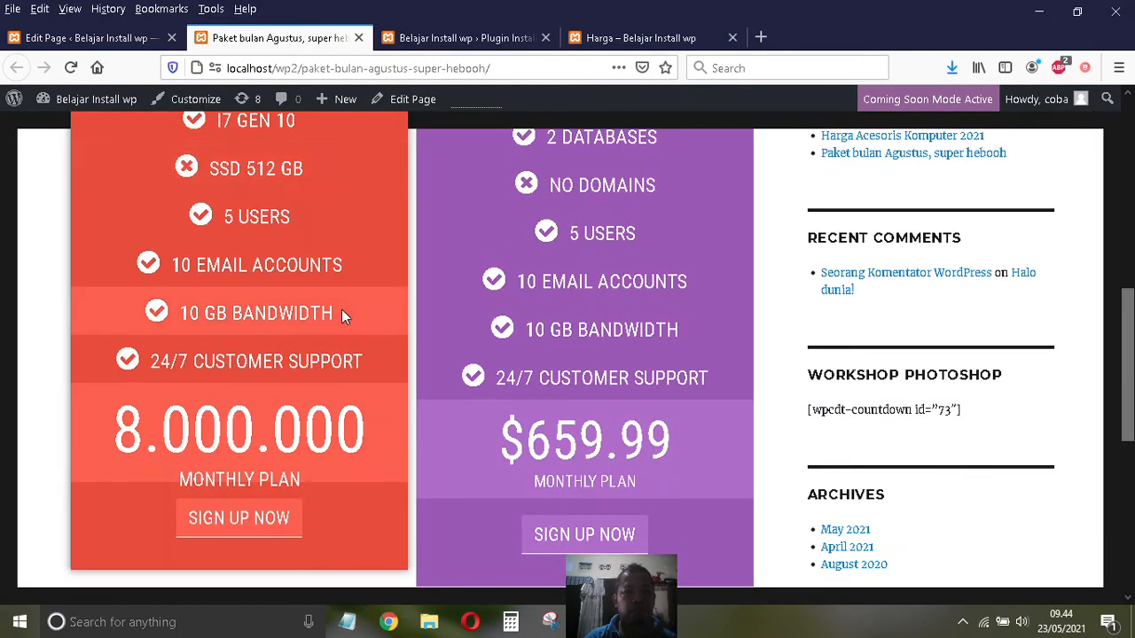
{"action": "scroll", "coordinate": [341, 310], "scroll_direction": "down", "scroll_amount": 3}
{"action": "scroll", "coordinate": [319, 199], "scroll_direction": "up", "scroll_amount": 5}
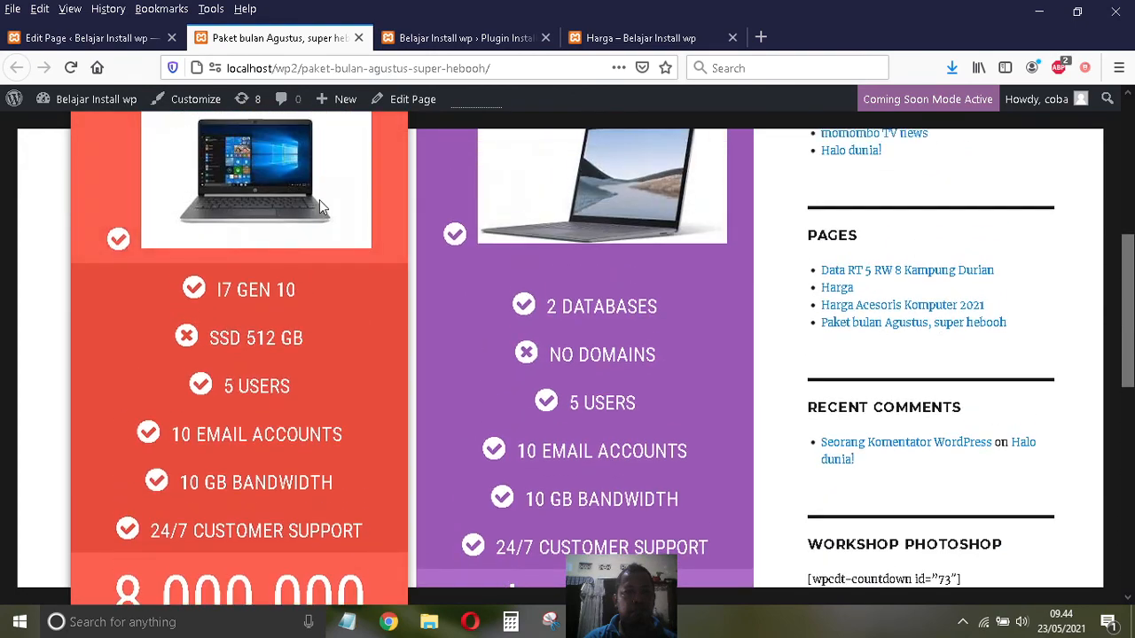